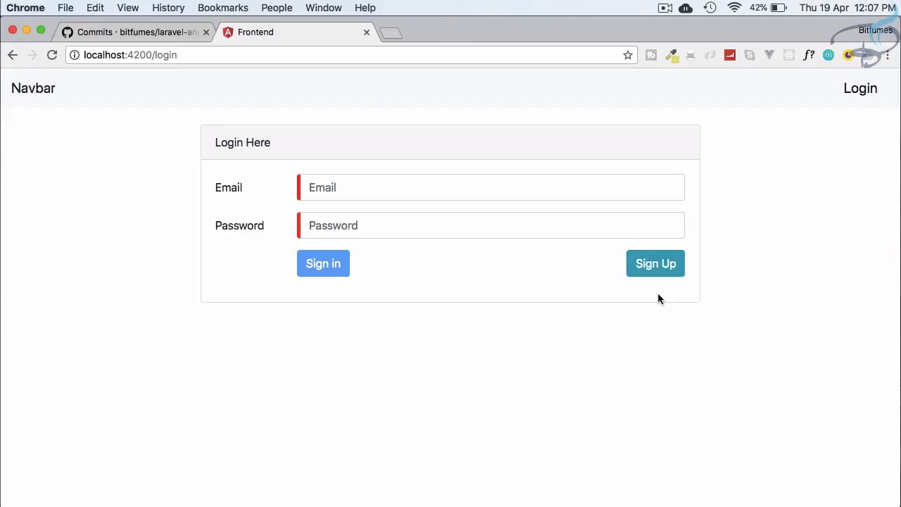
Step: Switch to VS Code and open login.component.html under src/app/components/login
key("super+Tab")
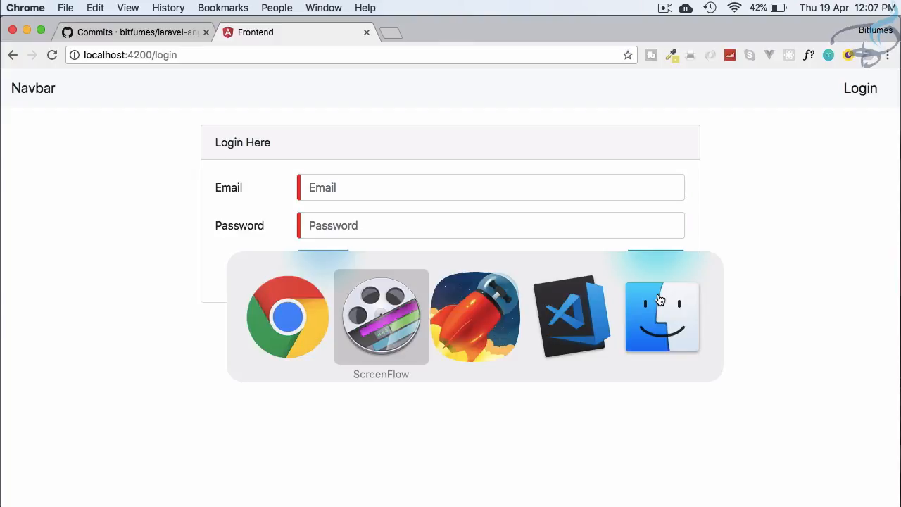
key("super+Tab")
key("Tab")
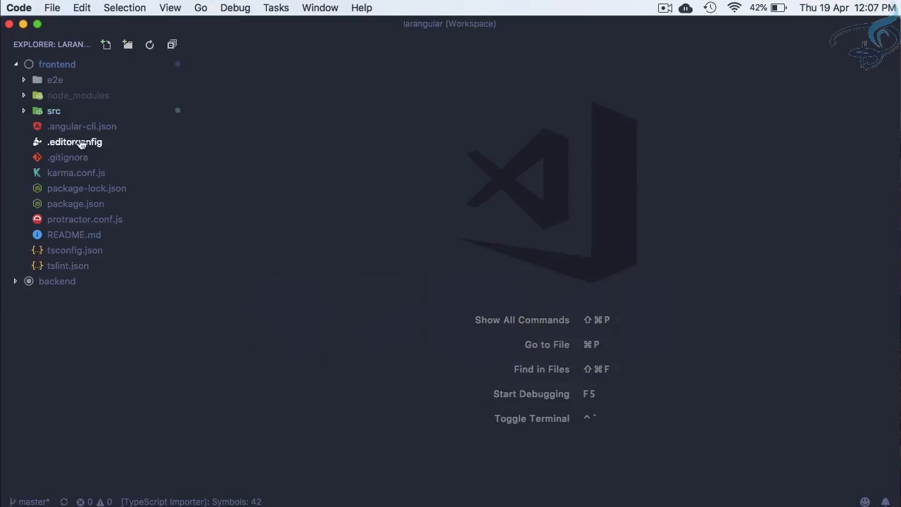
left_click(61, 111)
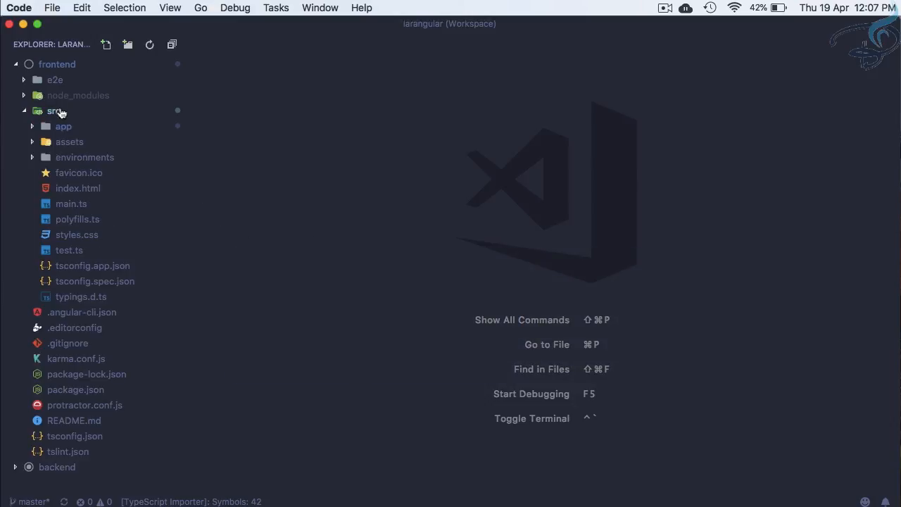
left_click(63, 127)
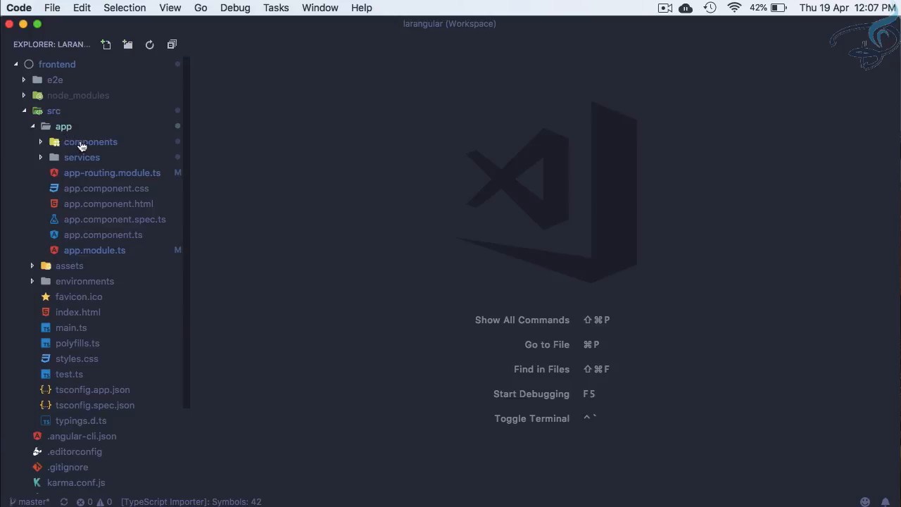
left_click(84, 142)
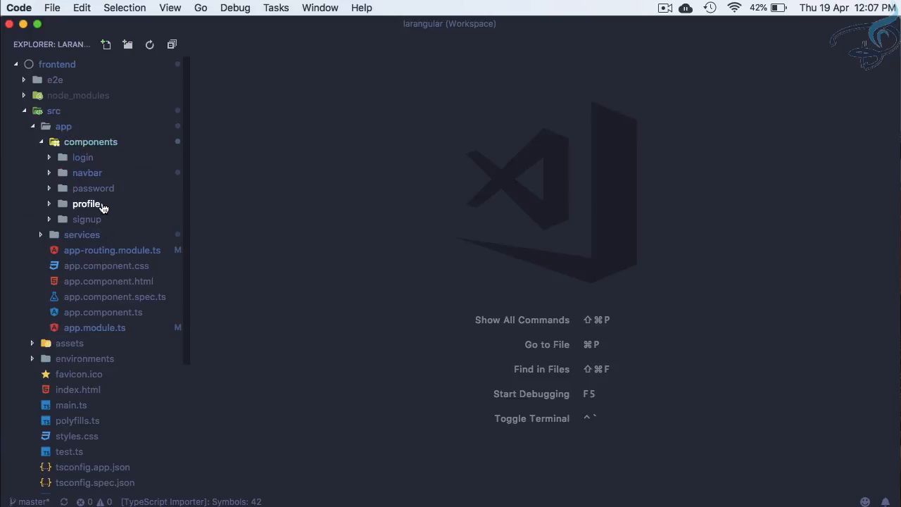
left_click(82, 157)
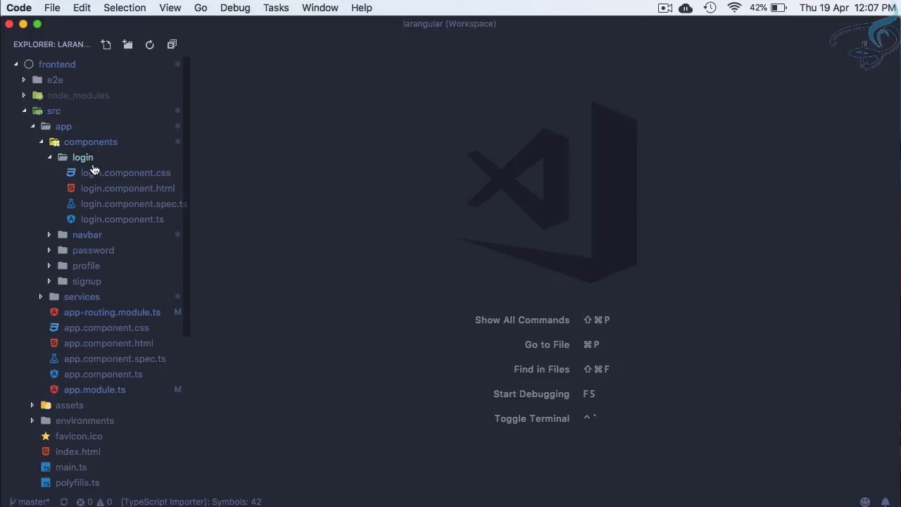
left_click(113, 188)
scroll(439, 296, "up", 5)
scroll(439, 296, "up", 5)
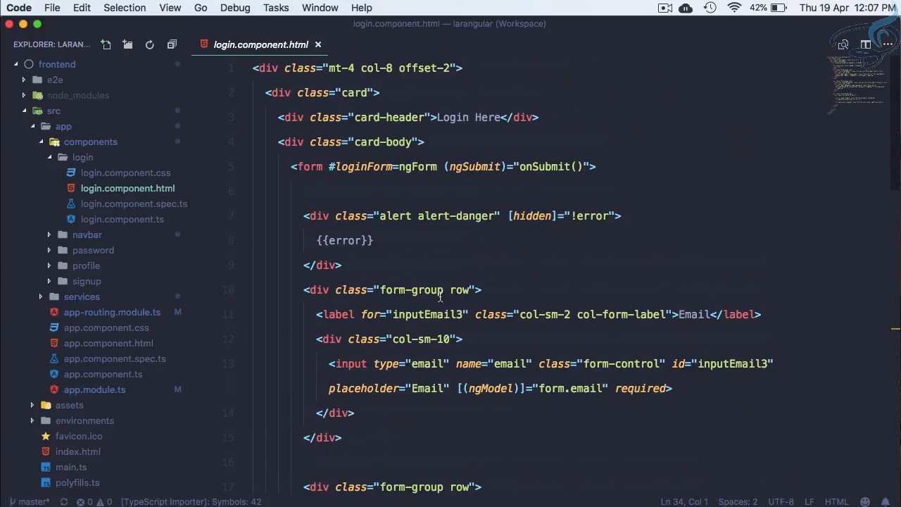
scroll(440, 297, "down", 5)
scroll(439, 297, "down", 8)
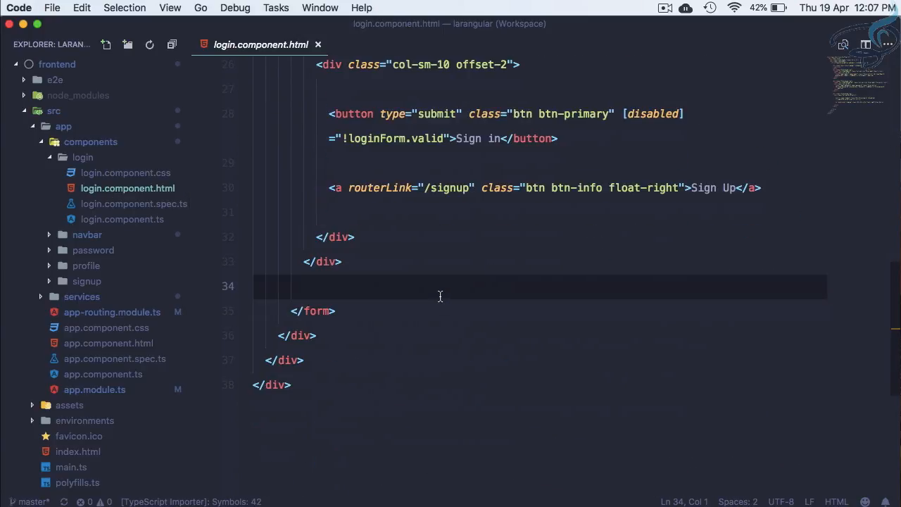
scroll(440, 296, "up", 2)
Step: Add a <small> element containing 'Reset Password' before the login form closes and save
left_click(371, 365)
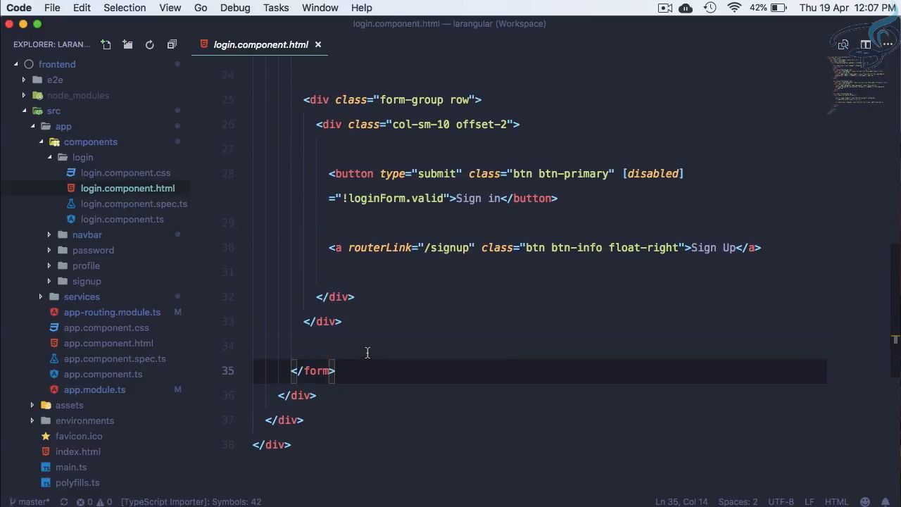
left_click(366, 352)
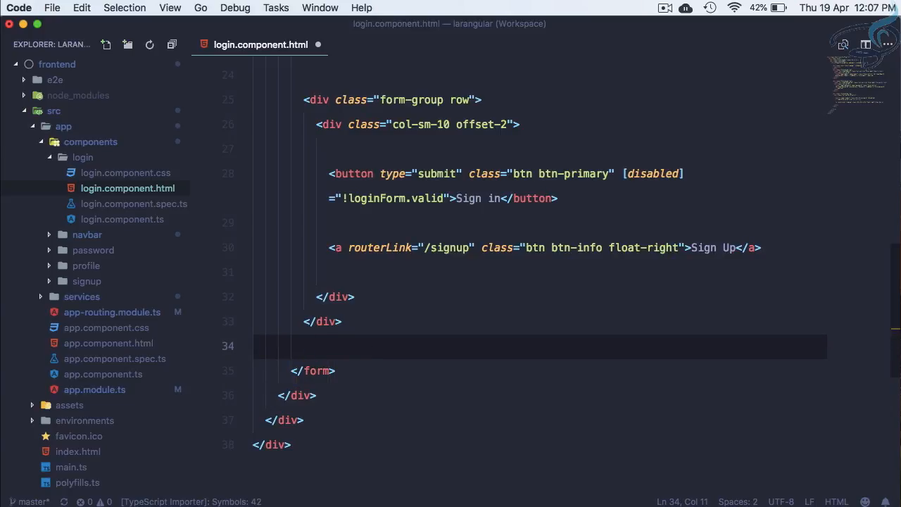
key("Tab")
type("small></small")
key("Tab")
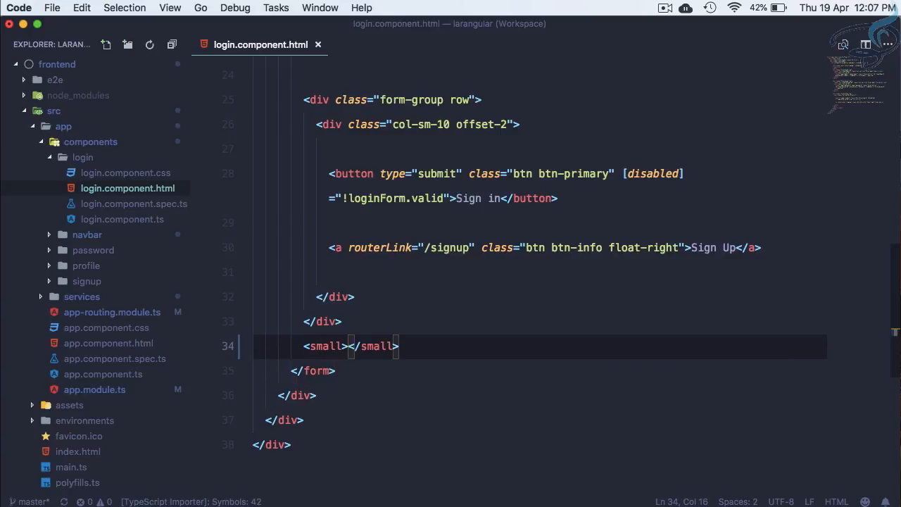
key("Return")
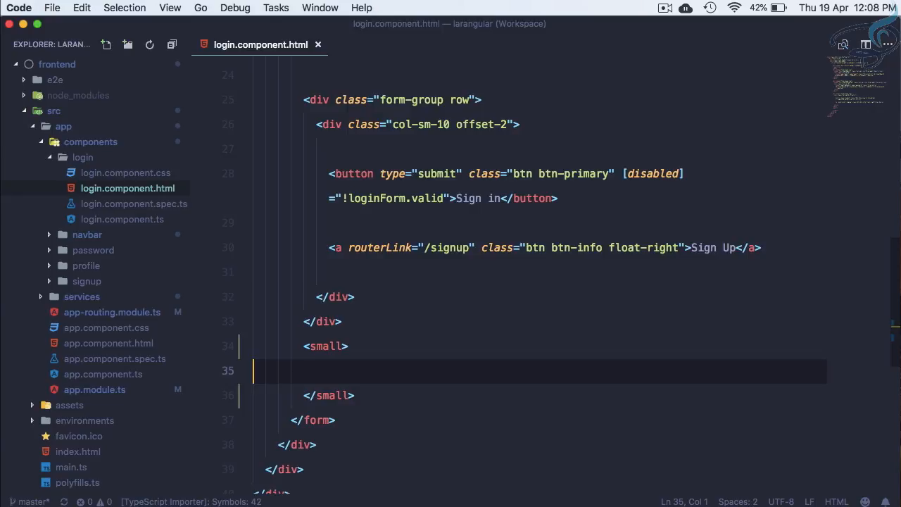
type("Reset Password")
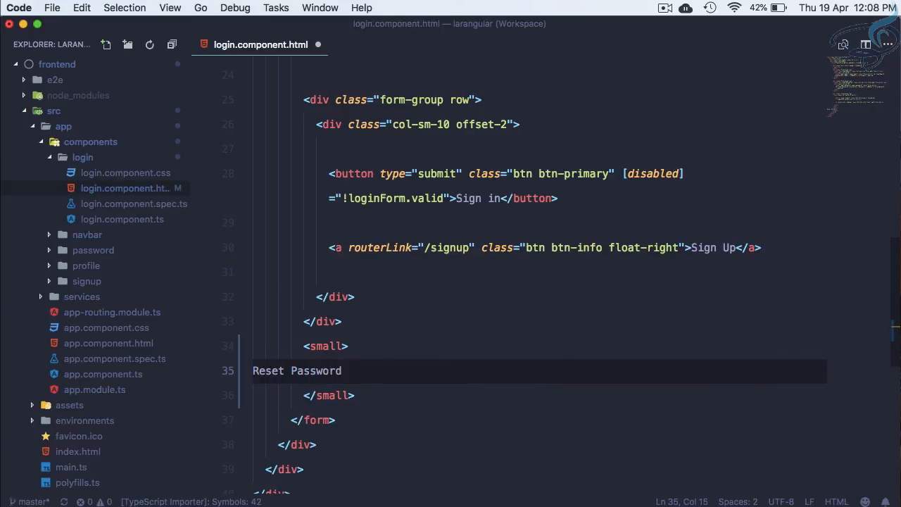
key("super+s")
Step: Wrap 'Reset Password' in an <a> with routerLink instead of href, then open app-routing.module.ts
key("shift+Home")
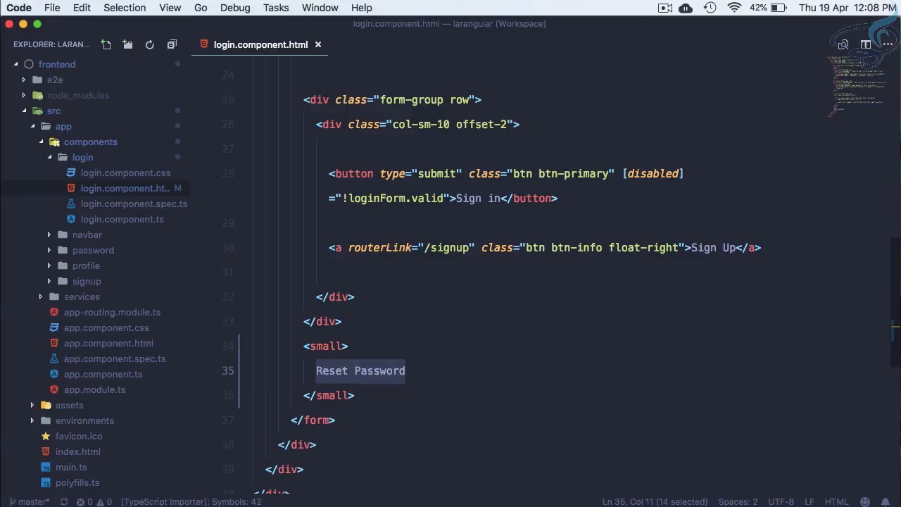
key("super+x")
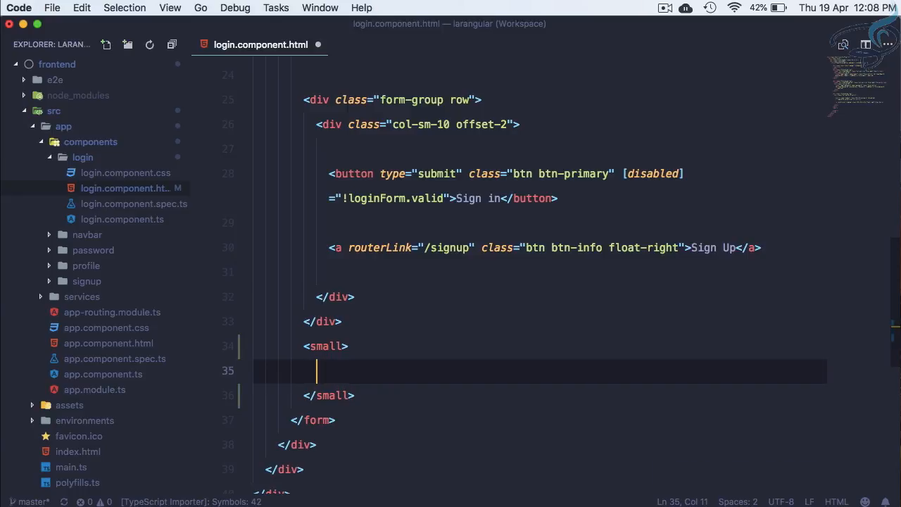
type("a")
key("Tab")
key("super+v")
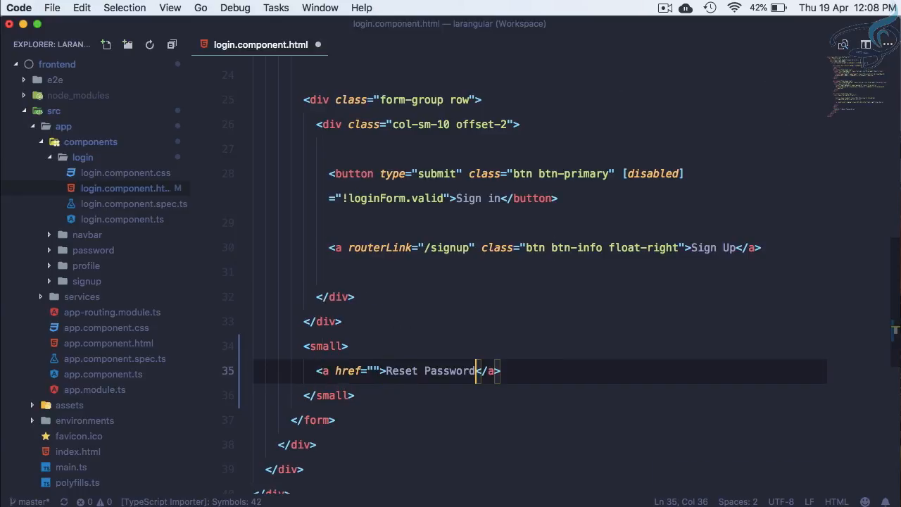
left_click(370, 370)
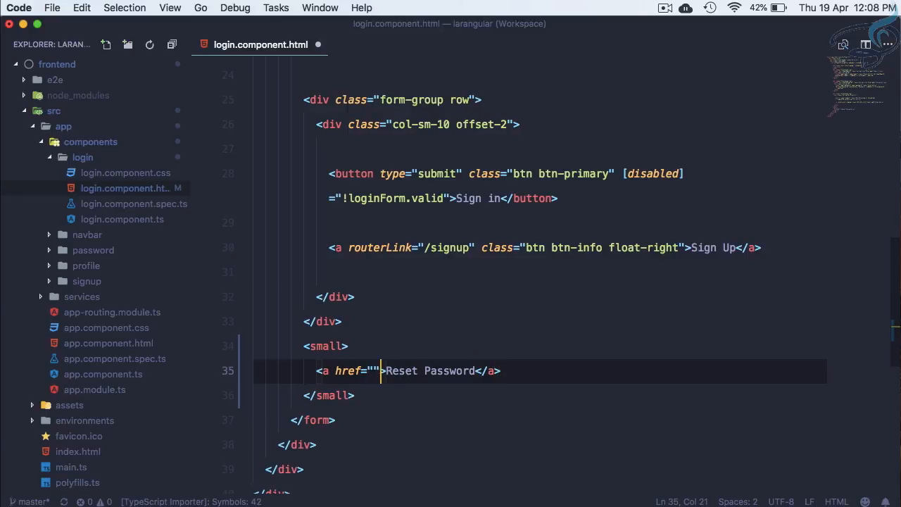
key("shift+alt+Left")
type("ro")
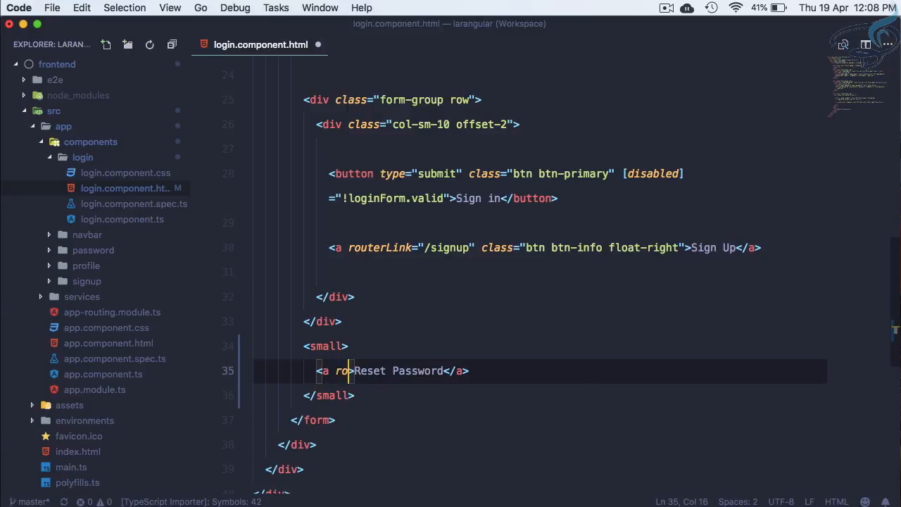
type("uterLink=\"")
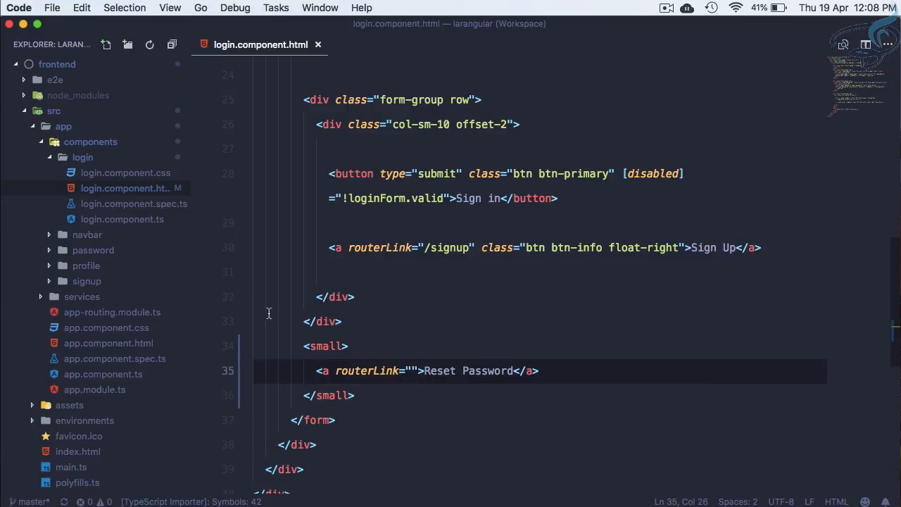
left_click(112, 312)
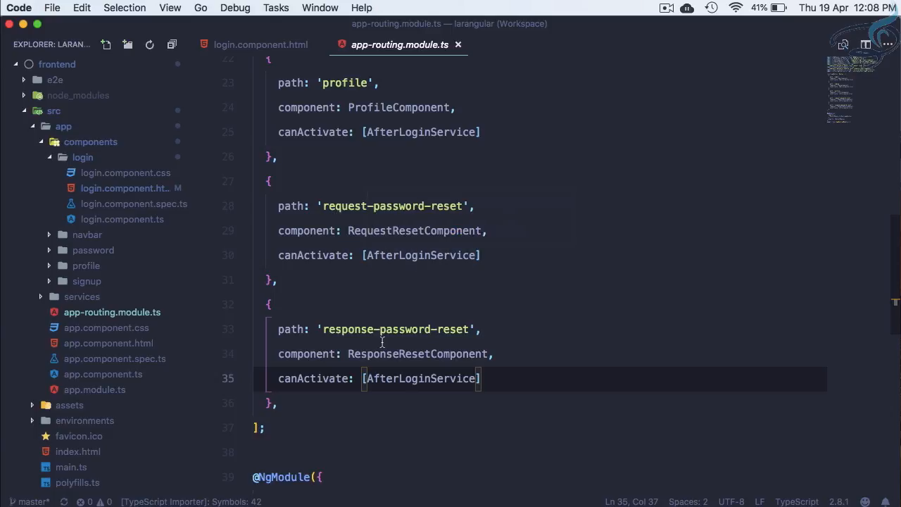
mouse_move(418, 353)
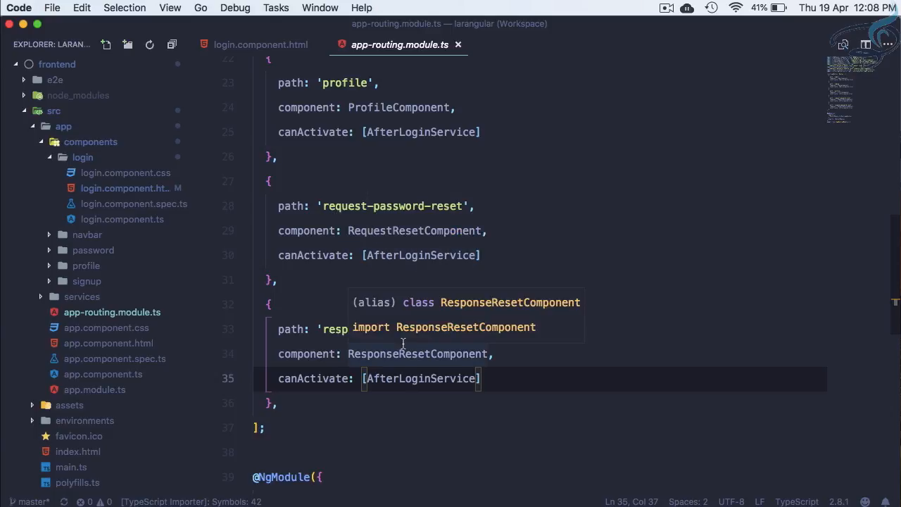
scroll(427, 282, "up", 5)
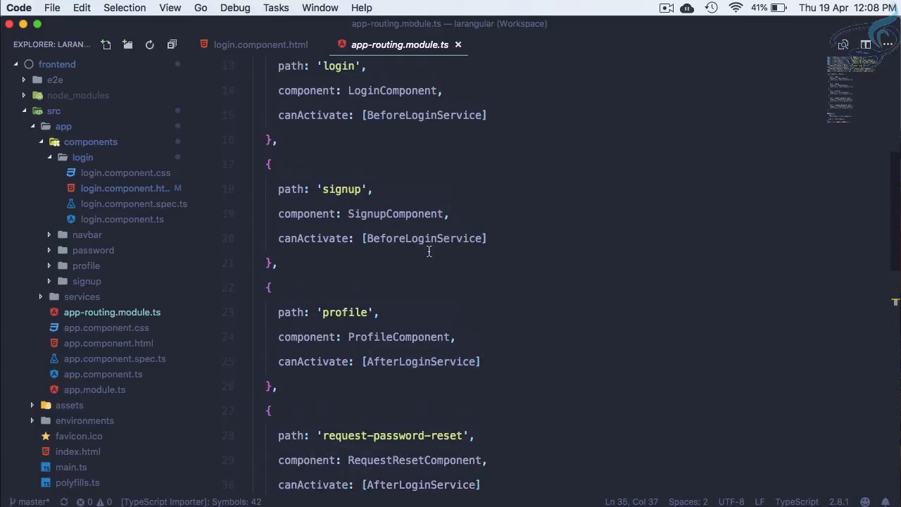
Step: Change both password-reset route guards from AfterLoginService to BeforeLoginService, save and close the file
double_click(427, 246)
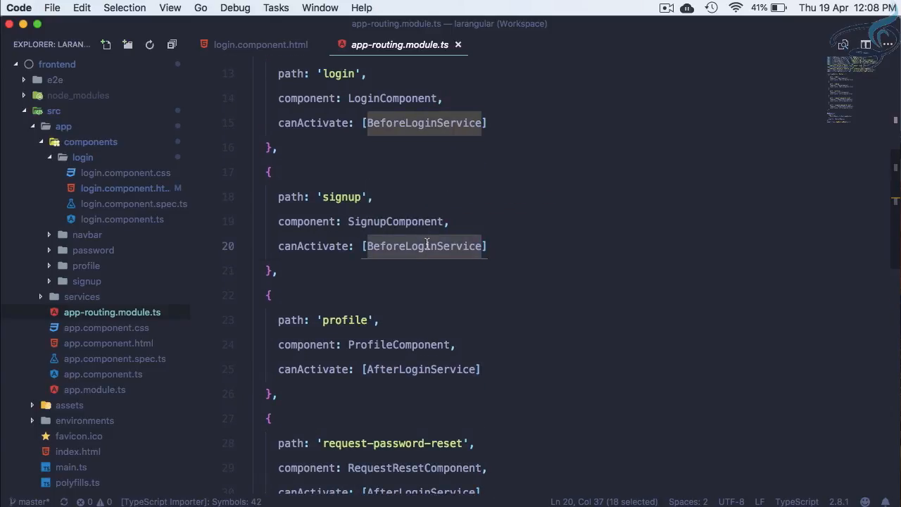
scroll(427, 244, "down", 3)
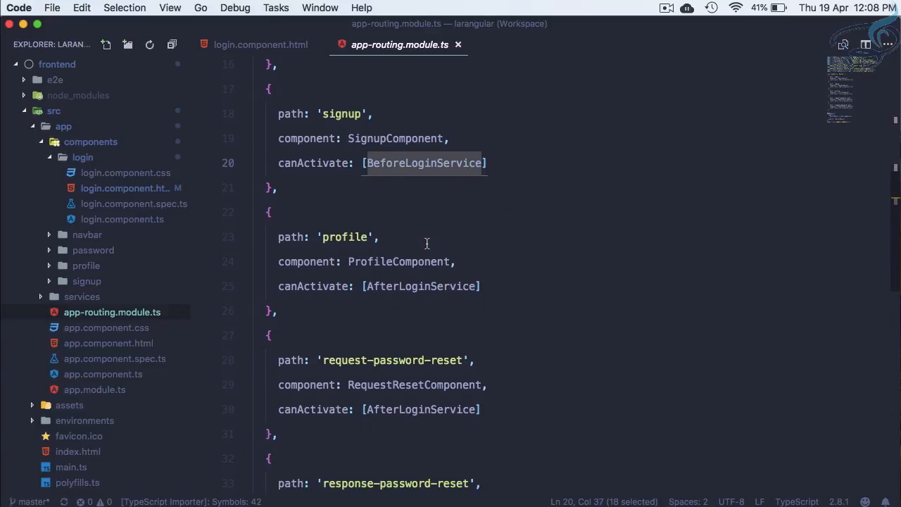
scroll(427, 245, "down", 1)
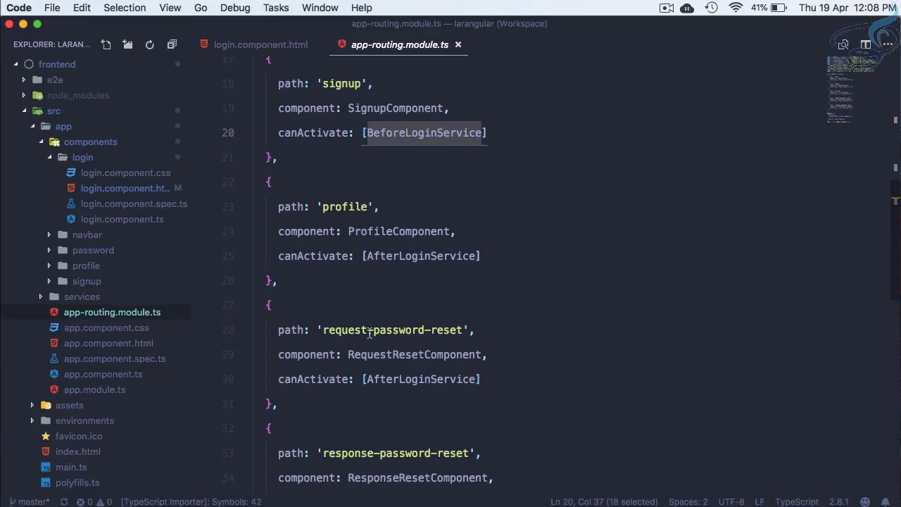
left_click_drag(323, 330, 412, 329)
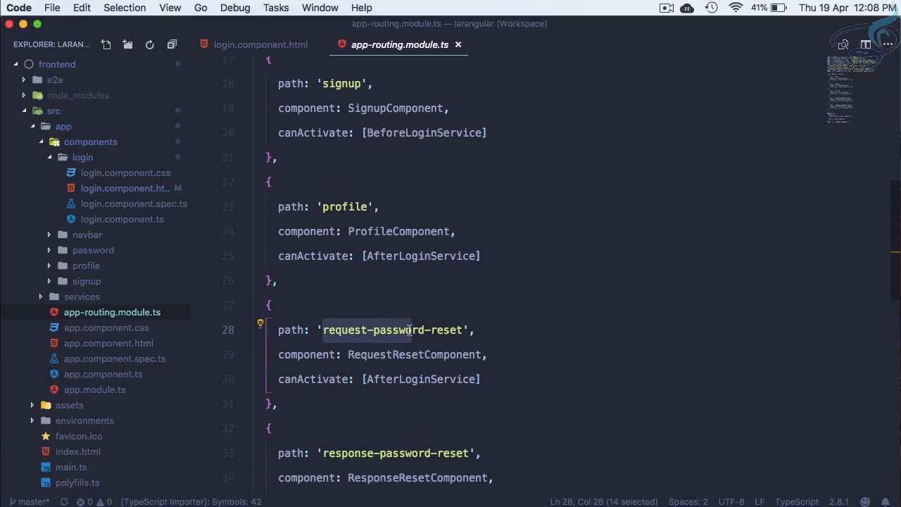
double_click(419, 381)
key("super+d")
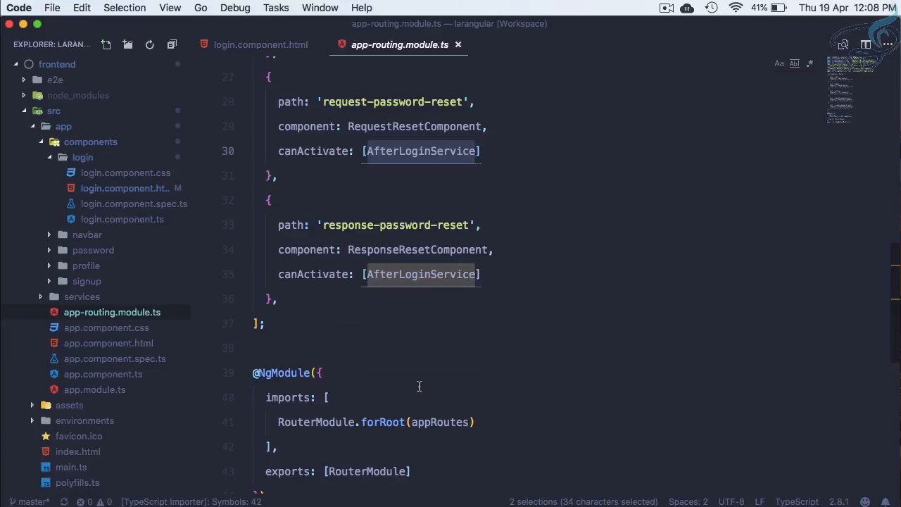
type("BeforeLoginService")
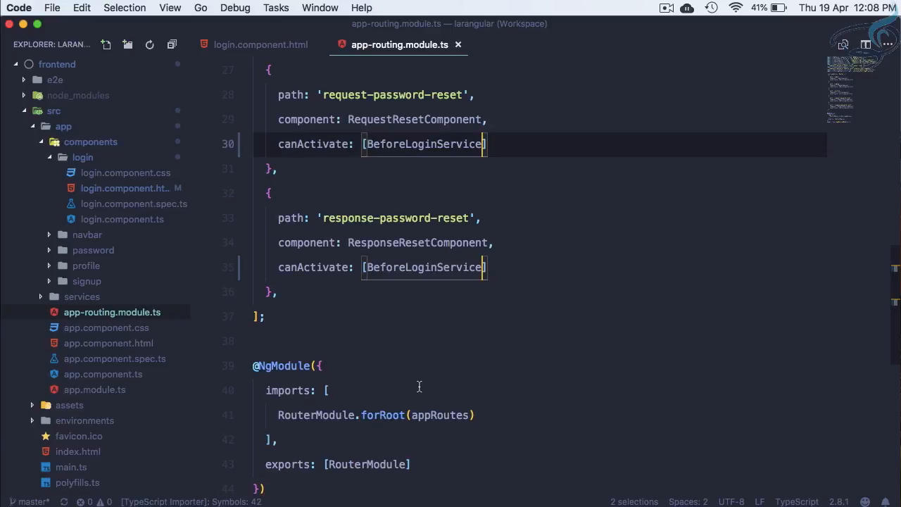
key("super+s")
key("super+w")
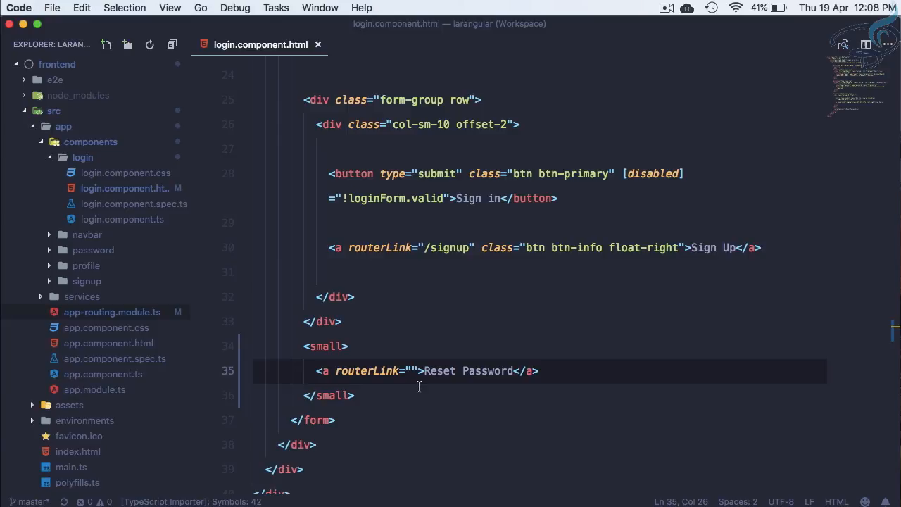
type("/request")
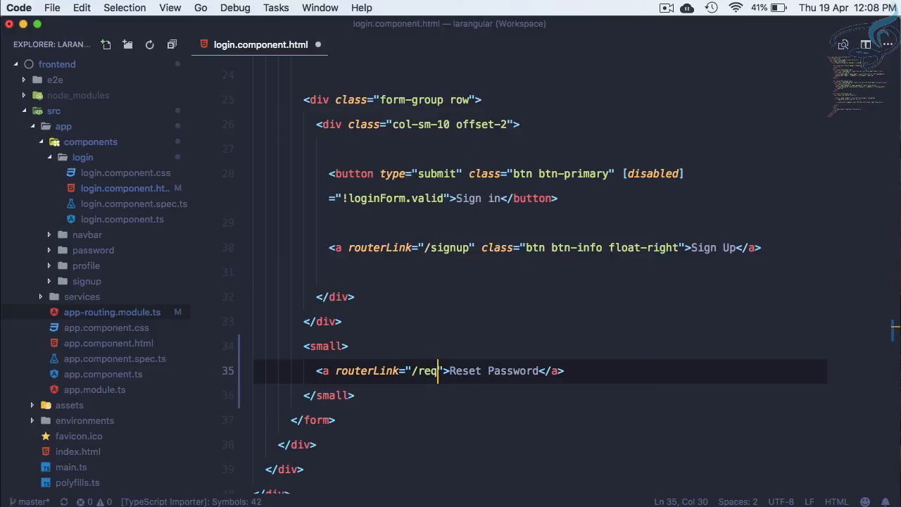
type("-passw")
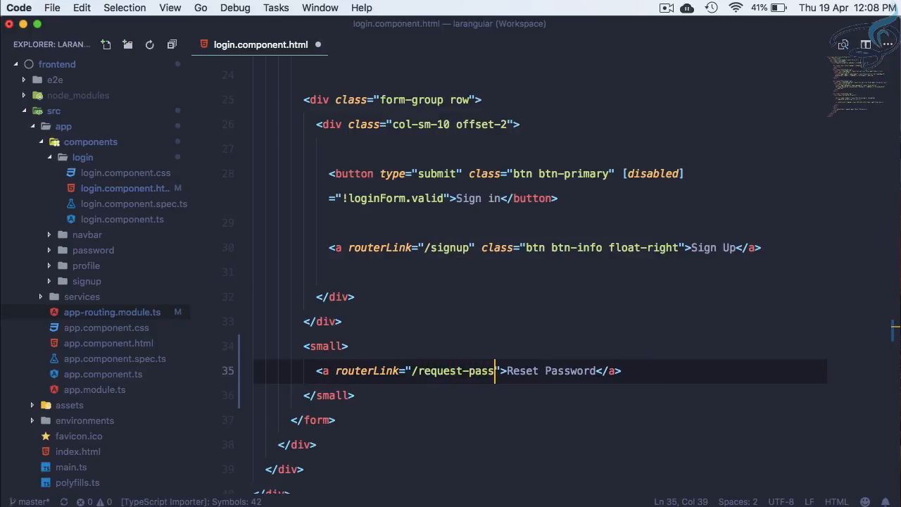
type("or-reset")
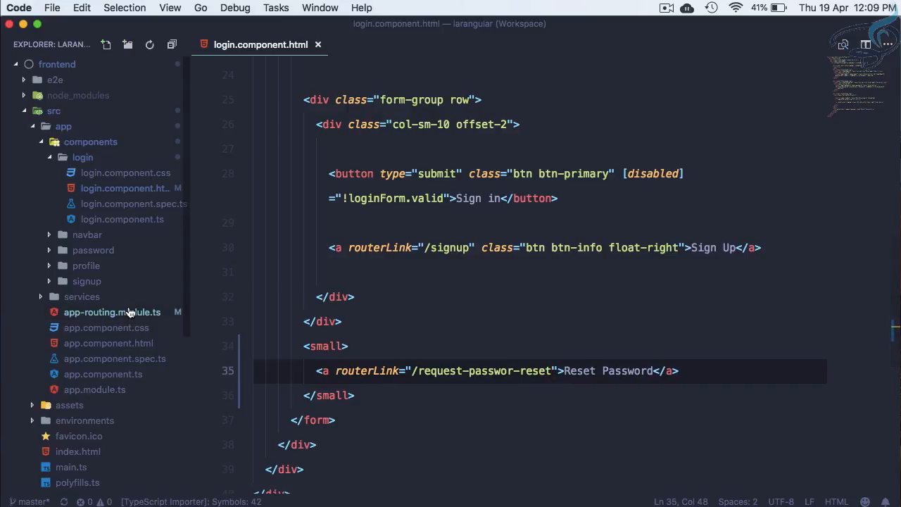
Step: Point the routerLink at /request-passwor-reset, add class float-right to <small>, and check in Chrome
left_click(112, 312)
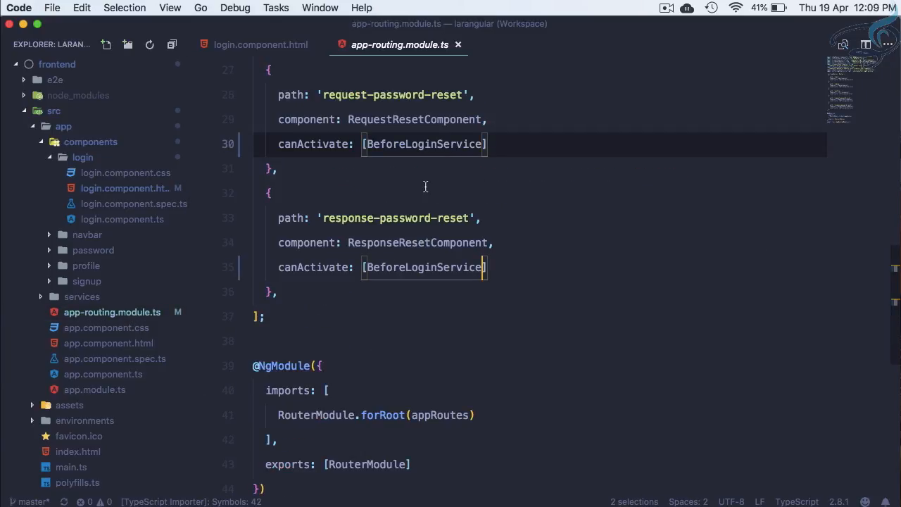
key("super+w")
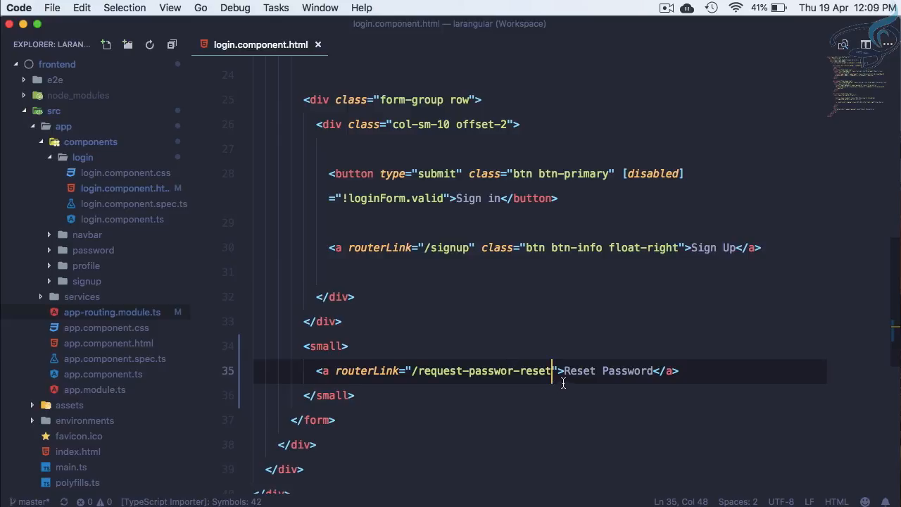
left_click(559, 371)
left_click(343, 346)
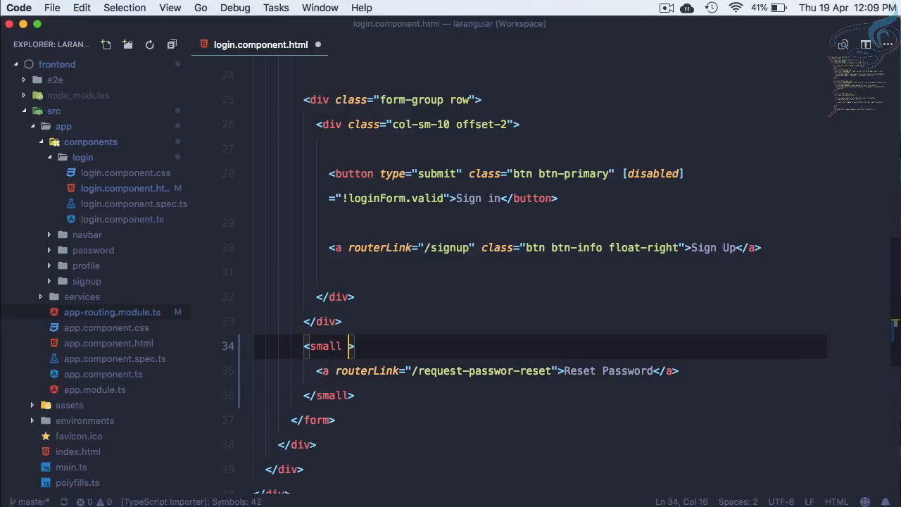
type("class=float-right")
key("super+Tab")
key("super+Tab")
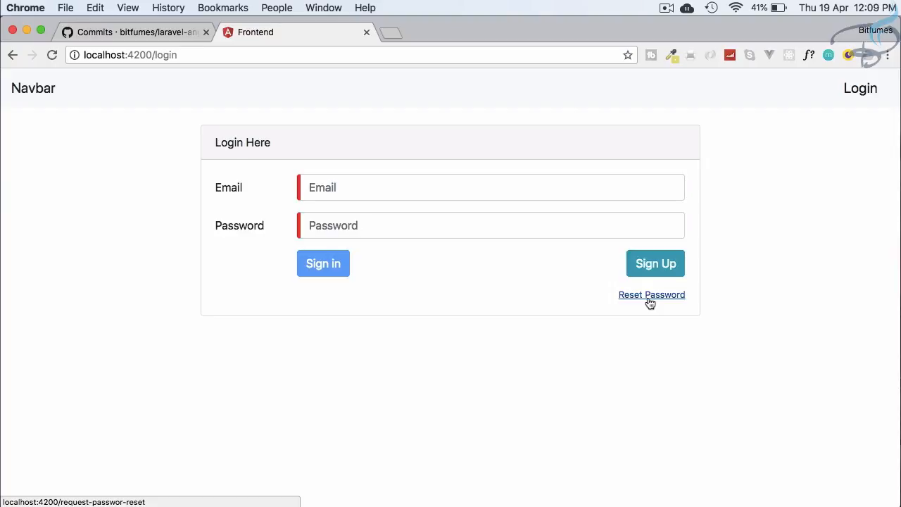
Step: Fix the routerLink spelling to /request-password-reset and save the login template
key("super+Tab")
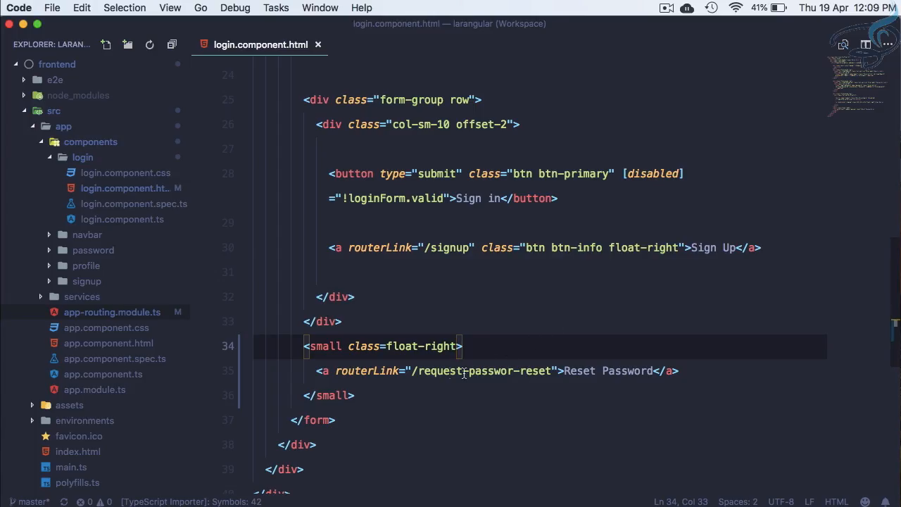
left_click(513, 371)
type("d")
key("super+s")
Step: Follow Reset Password in Chrome to see 'request-reset works!', then close the login template
key("super+Tab")
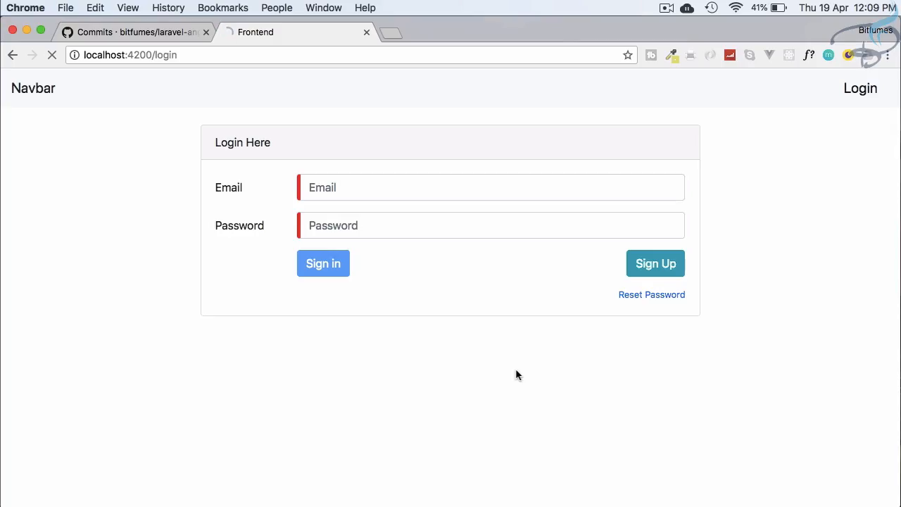
left_click(626, 296)
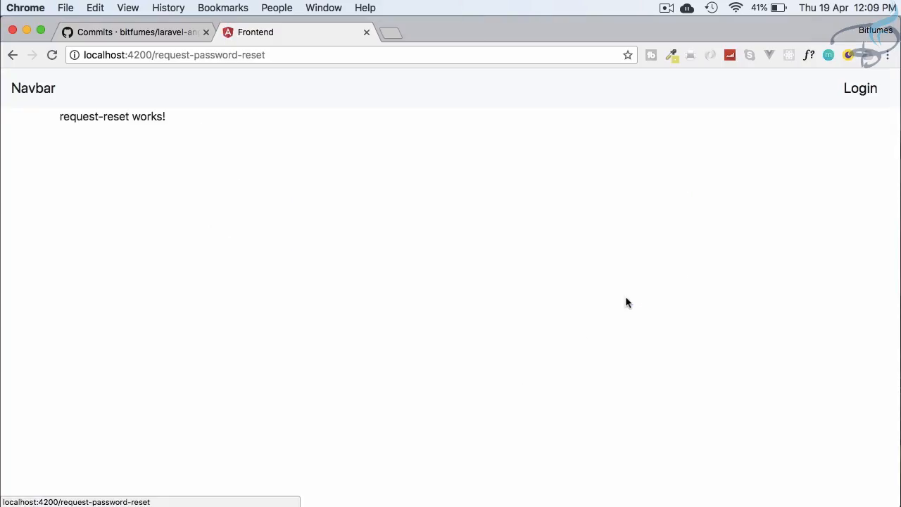
left_click_drag(196, 120, 53, 124)
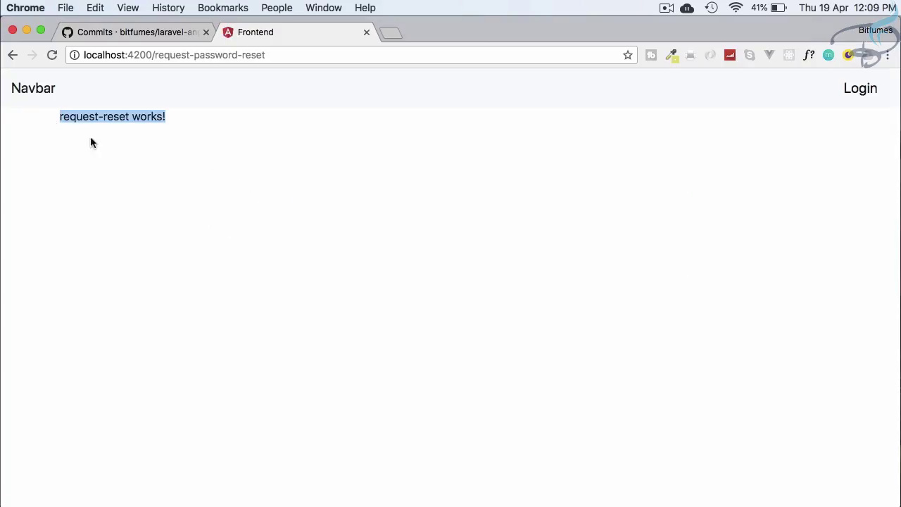
left_click(158, 169)
key("super+Tab")
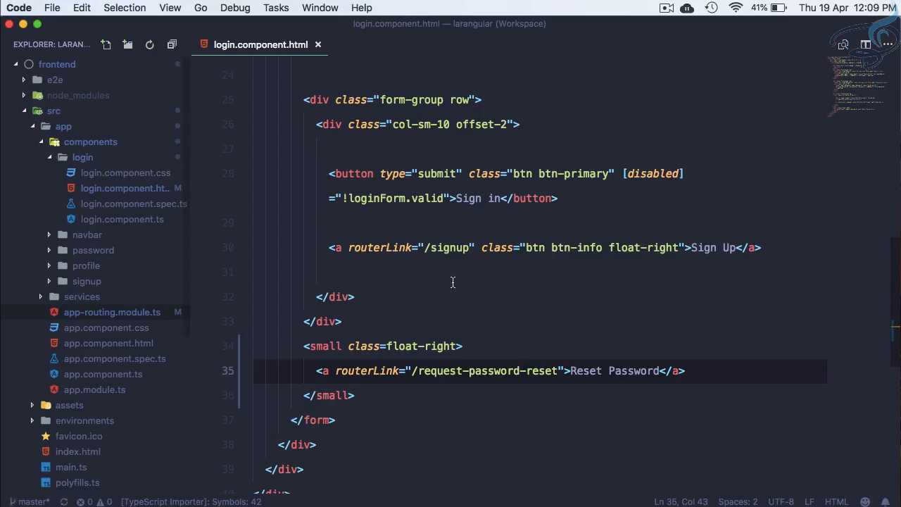
key("super+w")
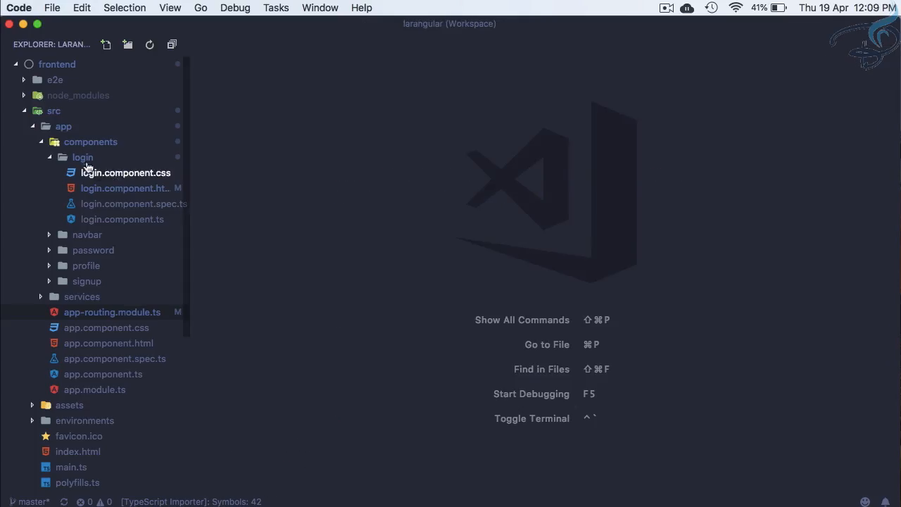
Step: Open request-reset.component.html under components/password and clear its contents, saving it empty
left_click(82, 157)
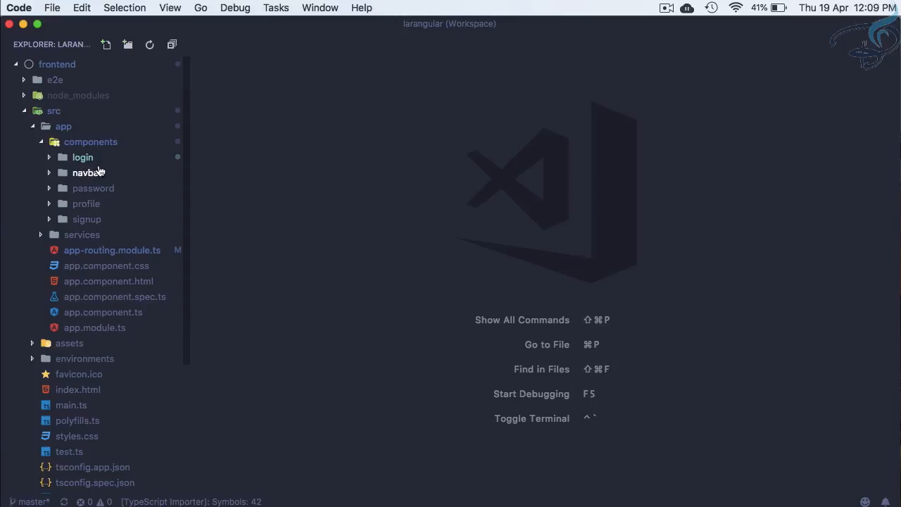
left_click(94, 188)
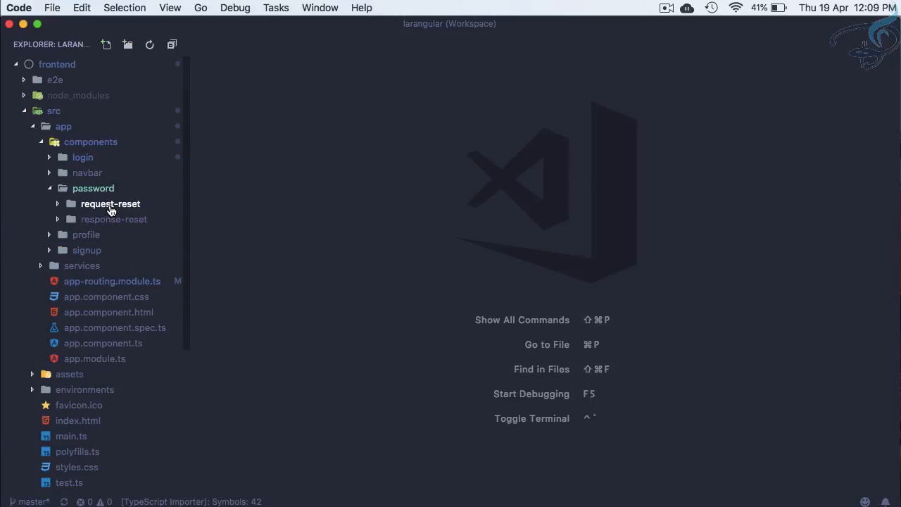
left_click(110, 204)
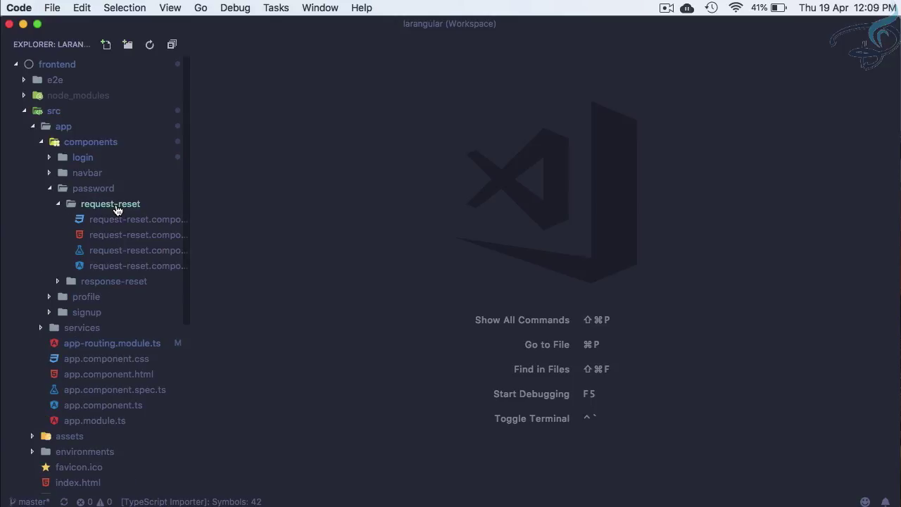
left_click(139, 236)
left_click(380, 226)
key("super+a")
key("BackSpace")
key("super+s")
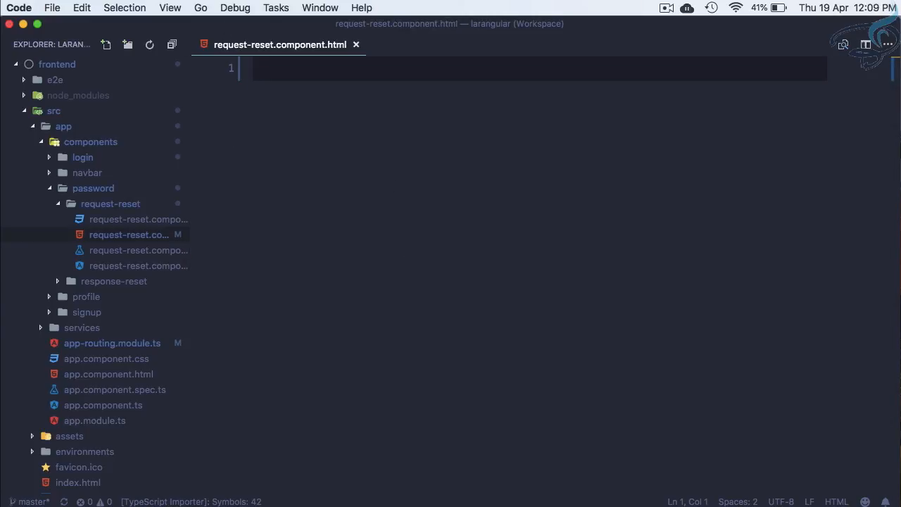
Step: Copy all of login.component.html's markup into the request-reset template and preview in Chrome
left_click(82, 157)
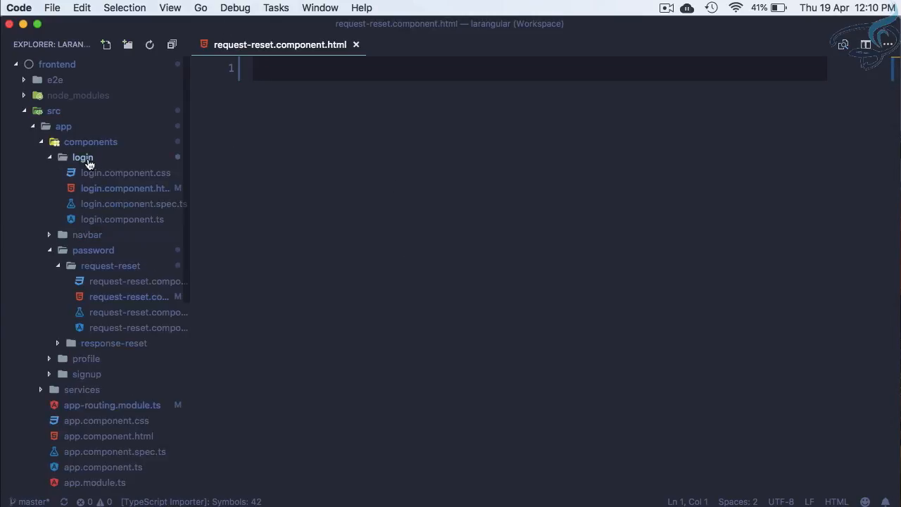
left_click(124, 188)
scroll(412, 296, "up", 10)
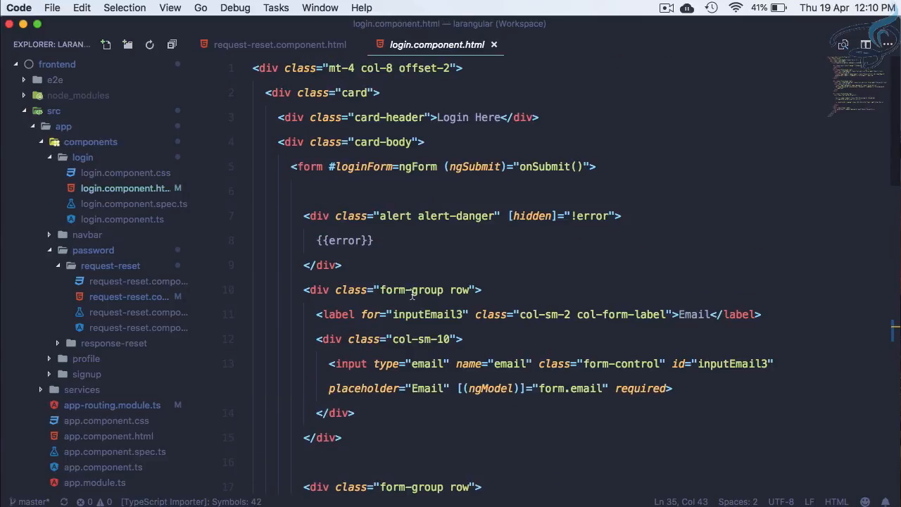
left_click(413, 290)
key("super+a")
key("super+c")
key("super+w")
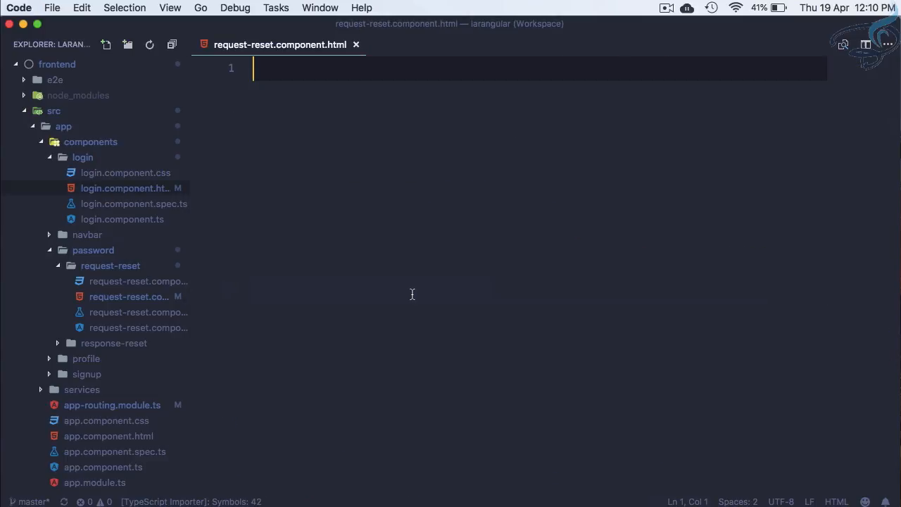
key("super+v")
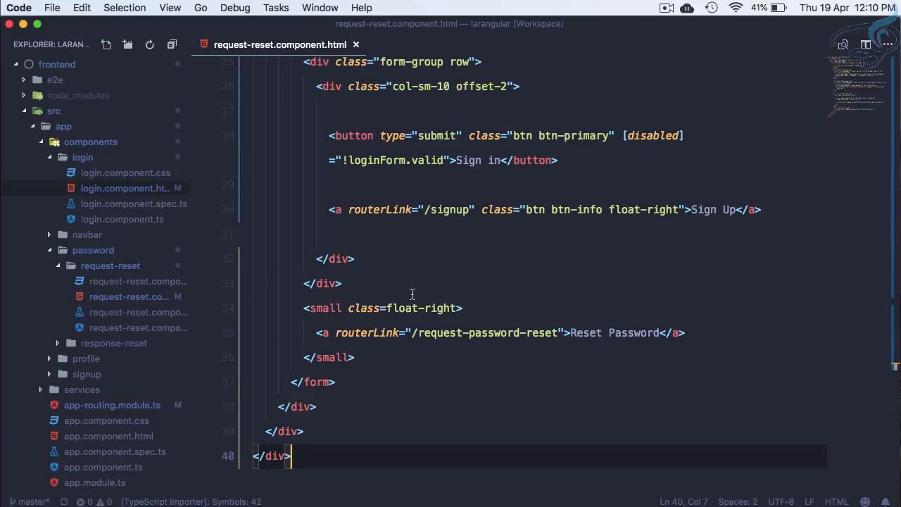
key("super+Tab")
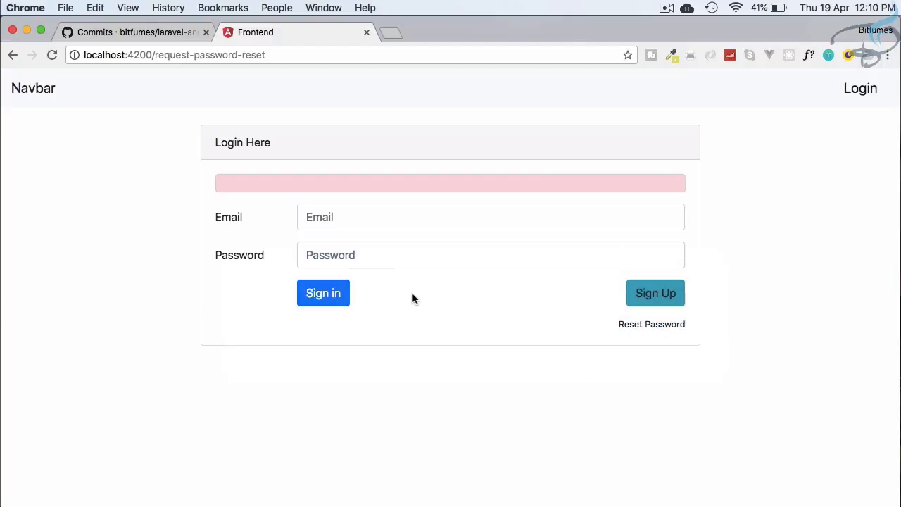
Step: Delete the <small> Reset Password block and the Sign Up link line from the request-reset form
key("super+Tab")
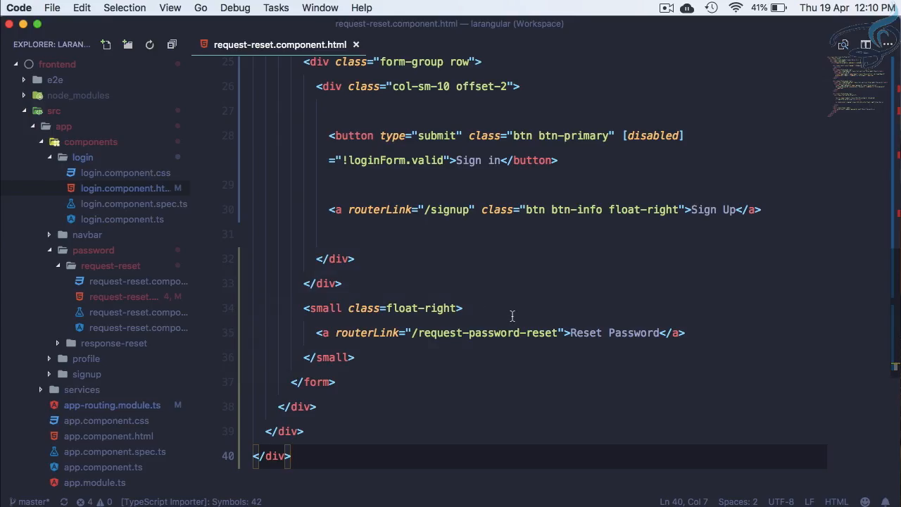
left_click_drag(373, 359, 375, 287)
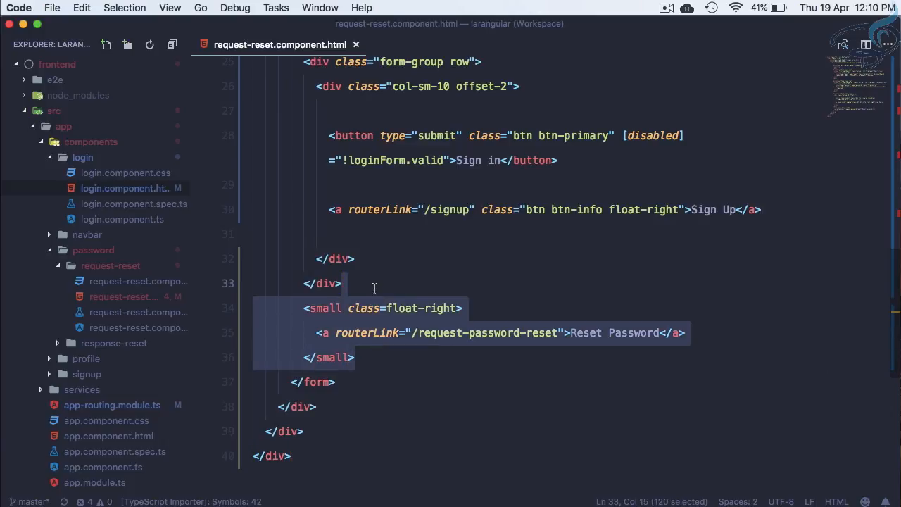
key("BackSpace")
scroll(375, 288, "up", 5)
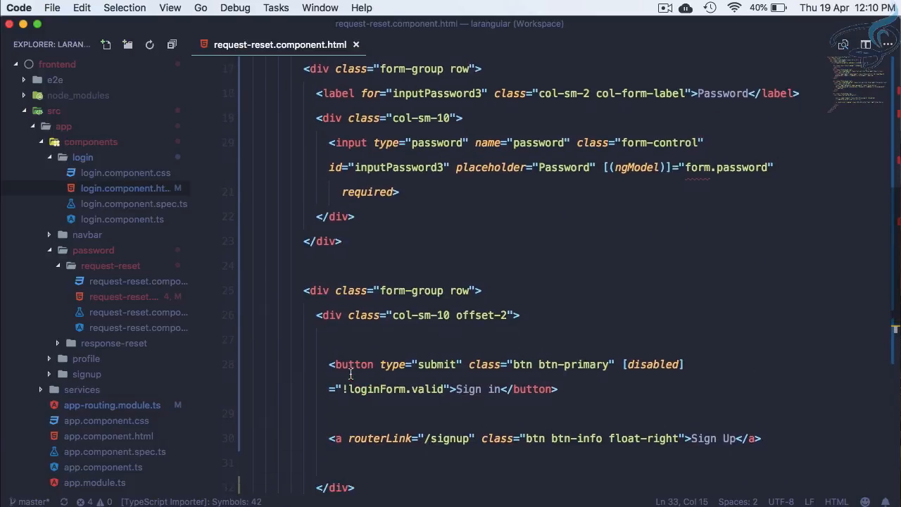
scroll(350, 375, "down", 2)
left_click(253, 394)
key("End")
key("BackSpace")
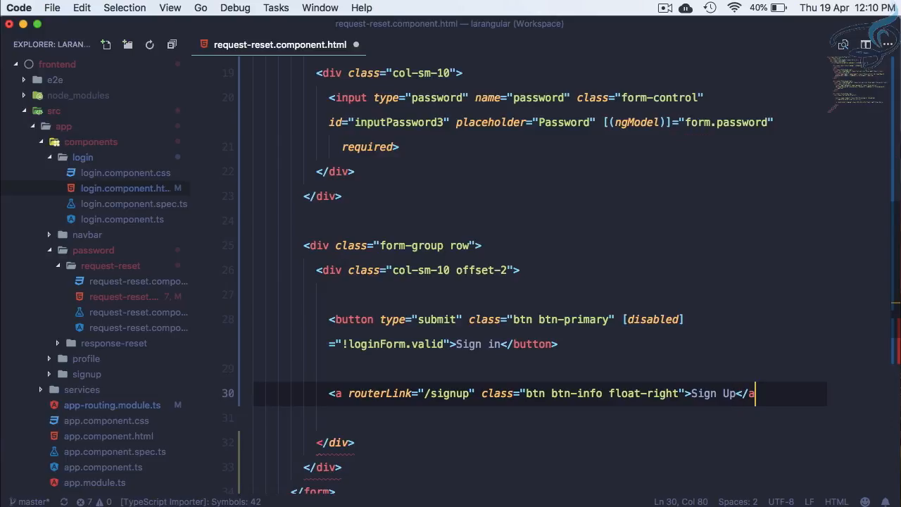
key("shift+Up")
key("shift+Up")
key("shift+End")
key("BackSpace")
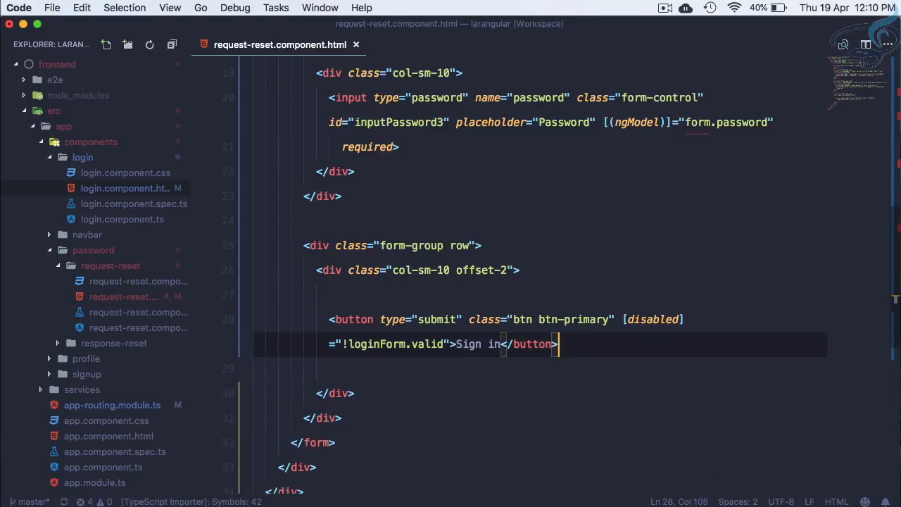
scroll(450, 282, "up", 5)
Step: Preview the trimmed request-reset form in Chrome and return to the editor
key("super+Tab")
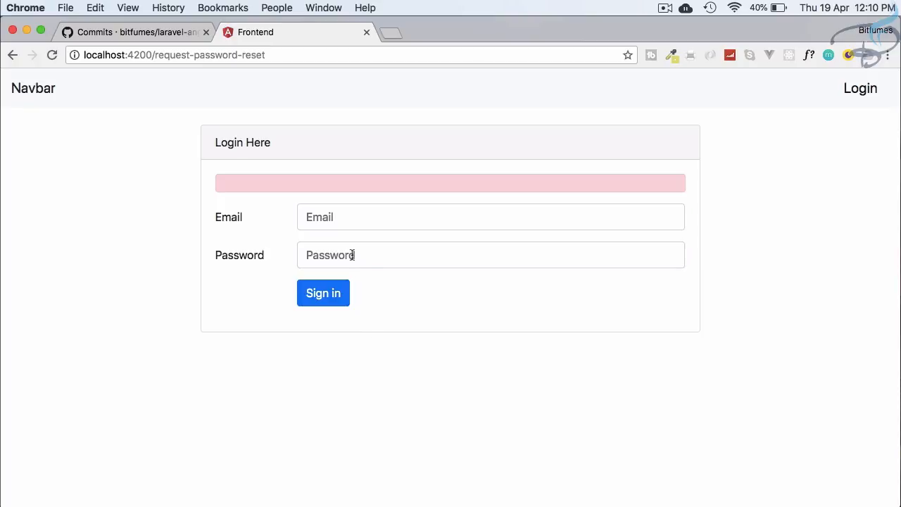
left_click(350, 253)
key("super+Tab")
scroll(413, 284, "up", 1)
left_click_drag(352, 380, 381, 172)
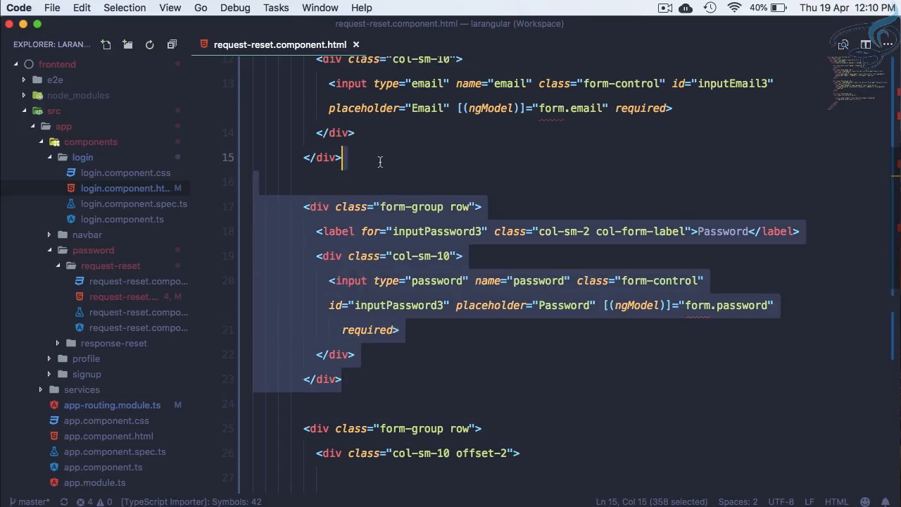
Step: Cut the password form-group, retitle the header 'Send Email for Reset password', rename #loginForm to #RequestResetForm
key("super+x")
scroll(380, 172, "up", 5)
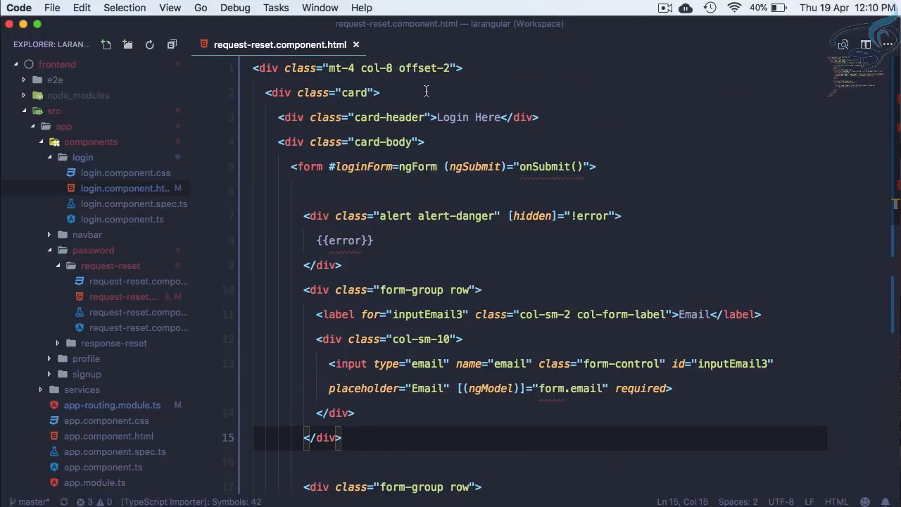
left_click_drag(438, 117, 501, 117)
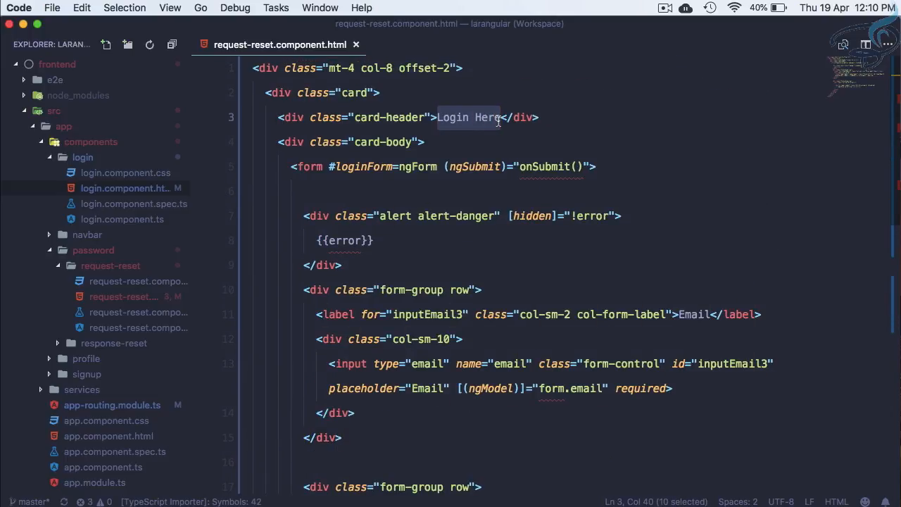
type("Send ")
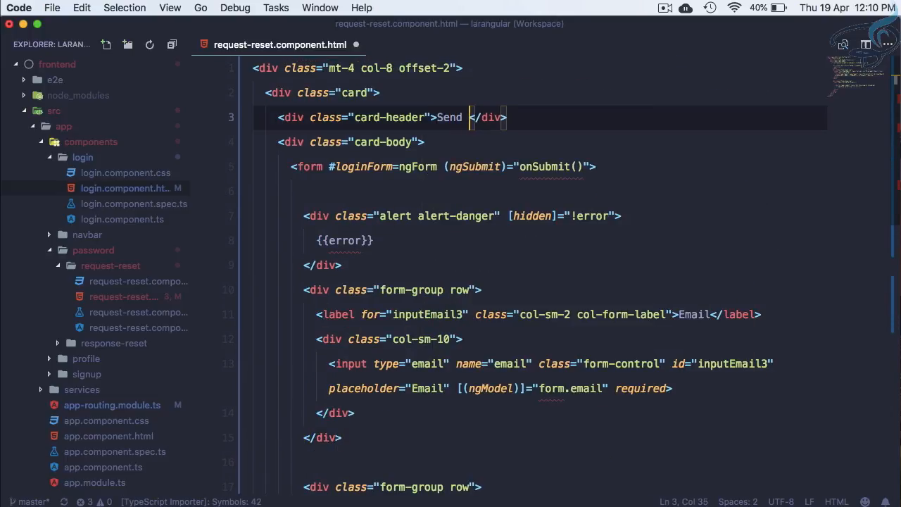
type("Email for Reset password")
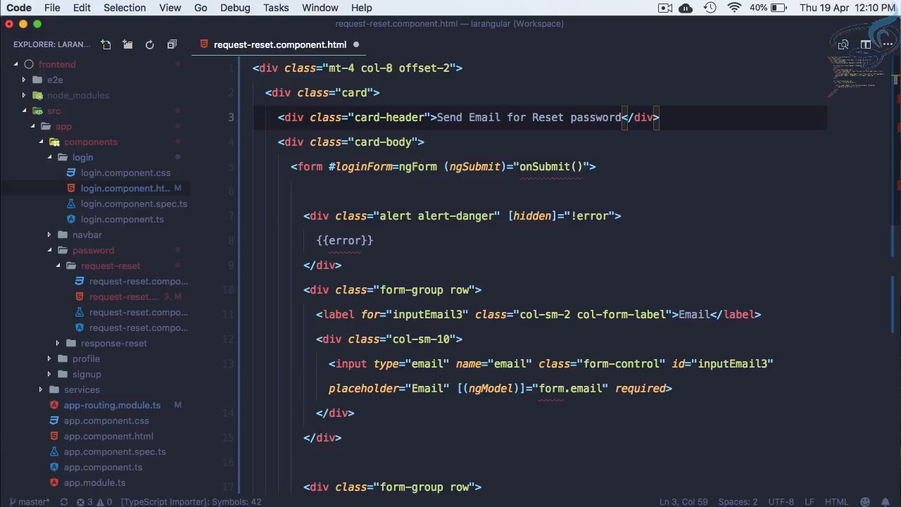
left_click(590, 166)
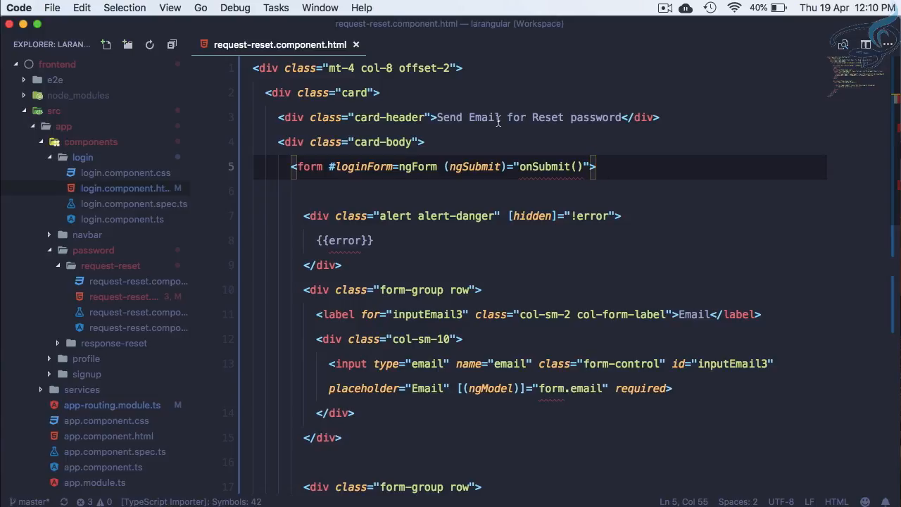
key("alt+Left")
key("alt+Left")
key("alt+Left")
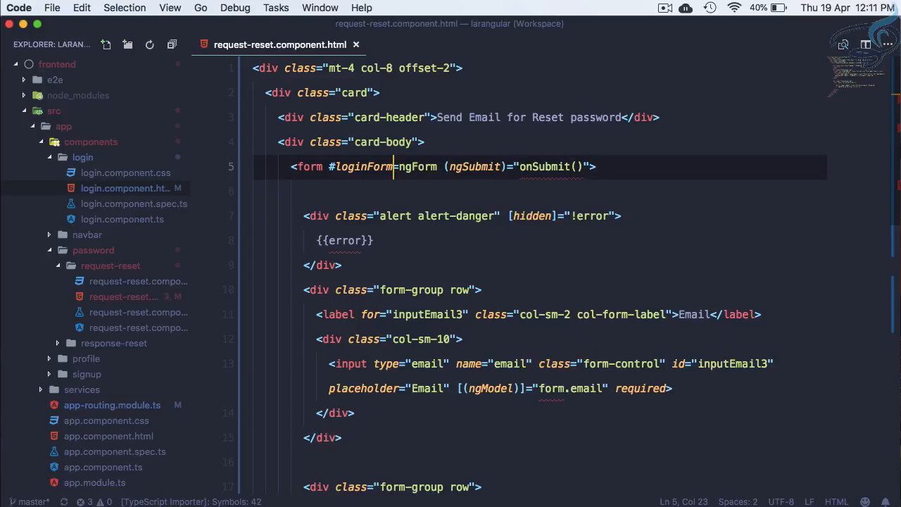
key("alt+Left")
key("shift+alt+Left")
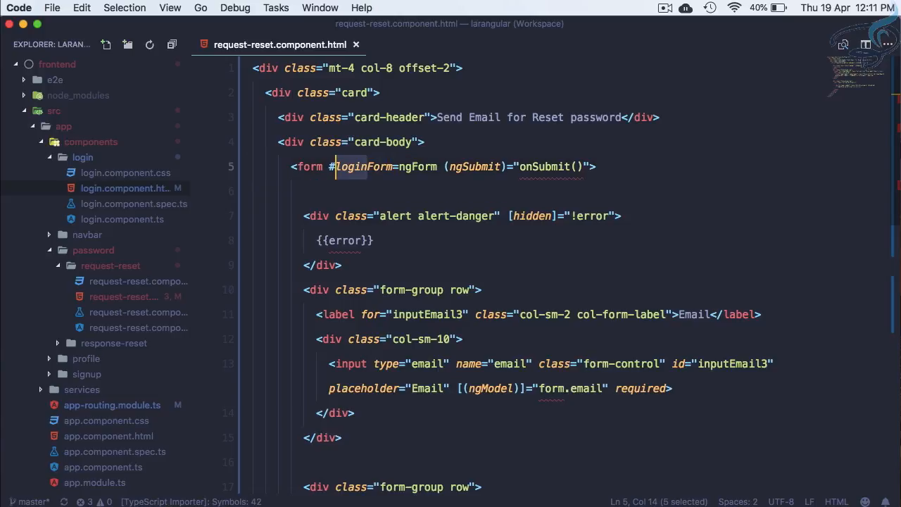
type("p")
key("BackSpace")
type("Request")
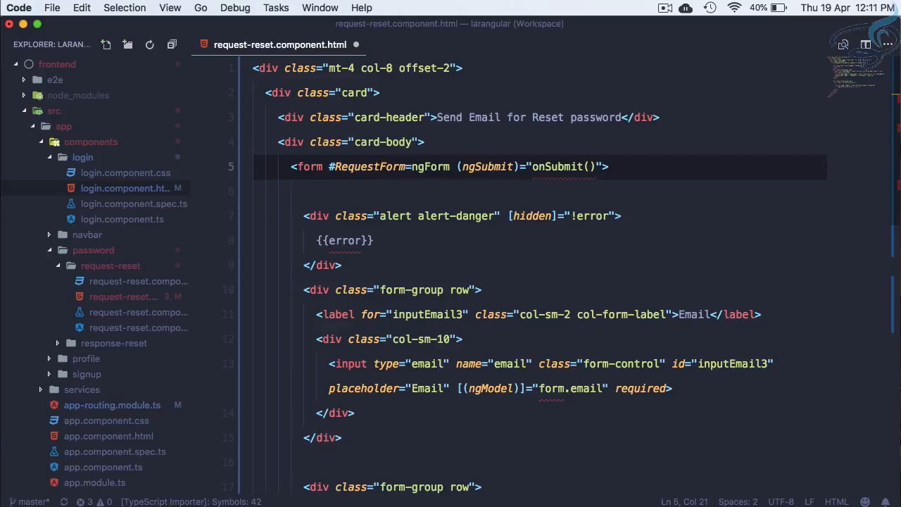
type("-reset")
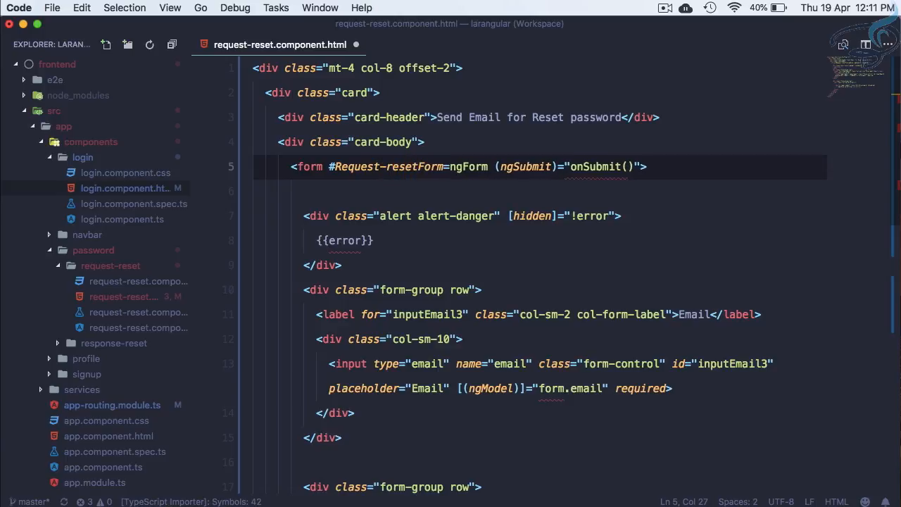
key("Left")
key("BackSpace")
key("BackSpace")
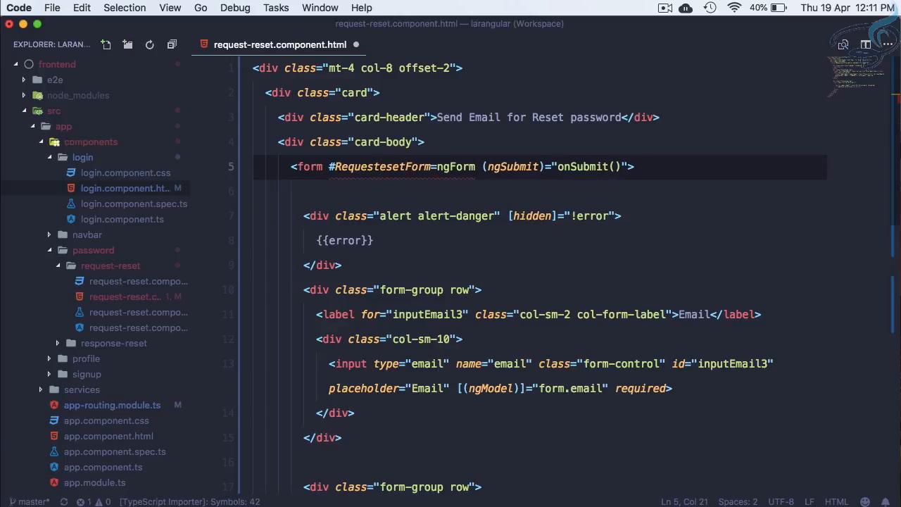
type("R")
key("super+d")
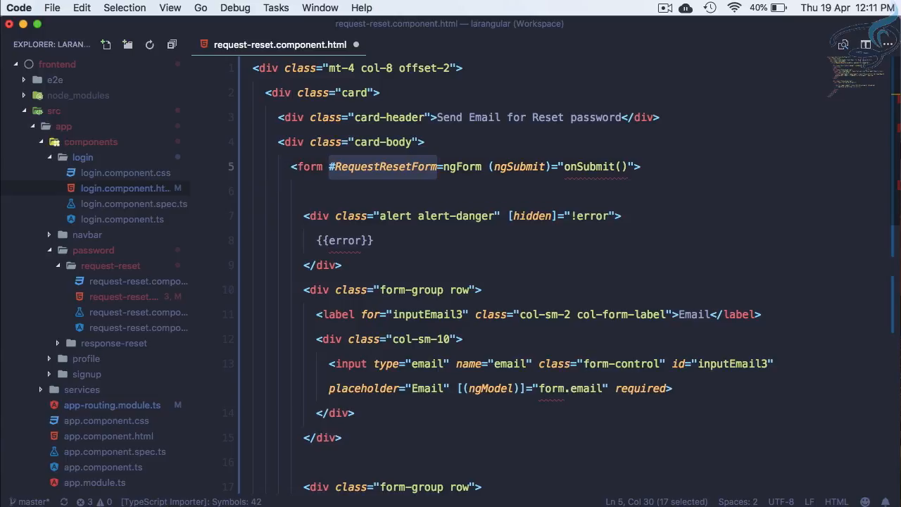
scroll(548, 272, "down", 3)
scroll(549, 272, "down", 3)
scroll(549, 272, "down", 3)
scroll(549, 272, "down", 1)
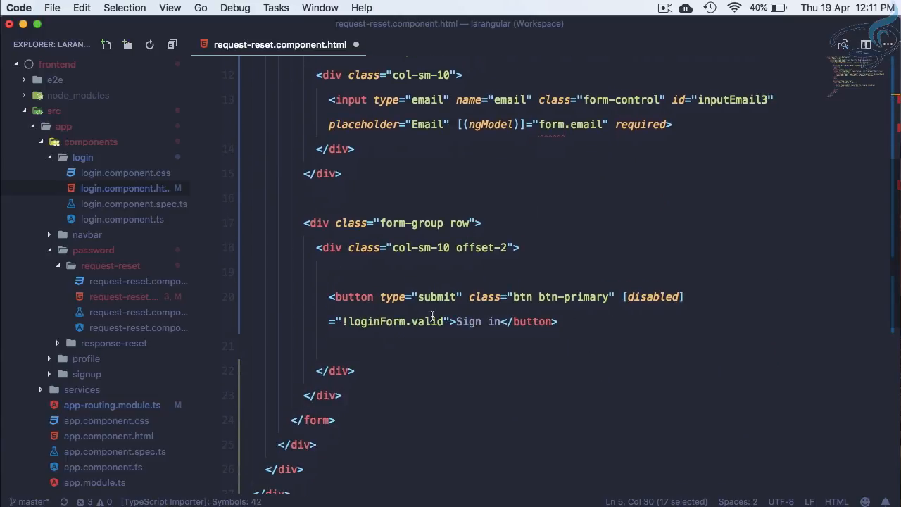
Step: Gate the button on RequestResetForm validity and relabel it 'Send Password Reset Email'
double_click(388, 324)
key("super+v")
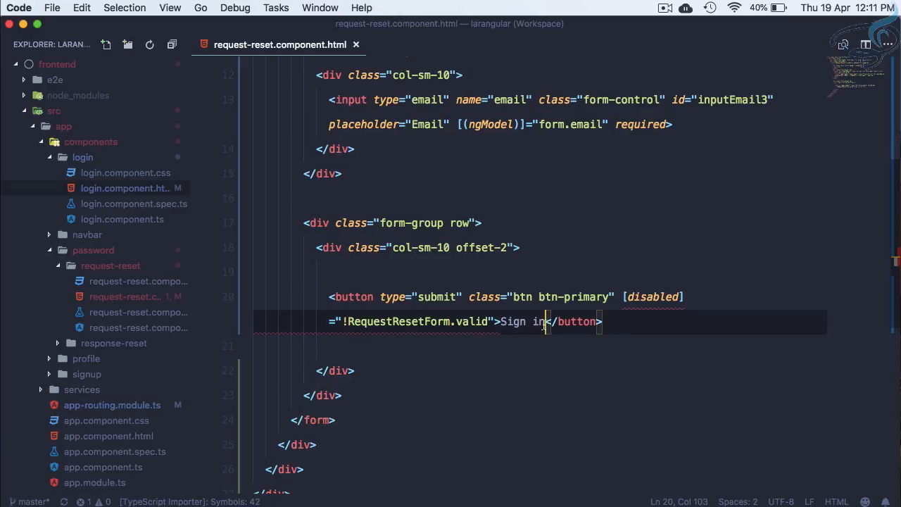
left_click_drag(545, 321, 502, 322)
type("Send ")
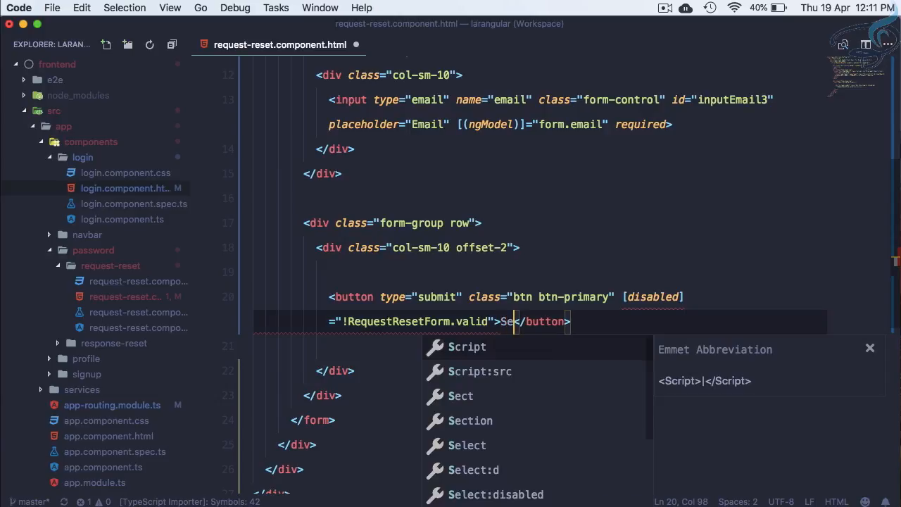
type("Password ")
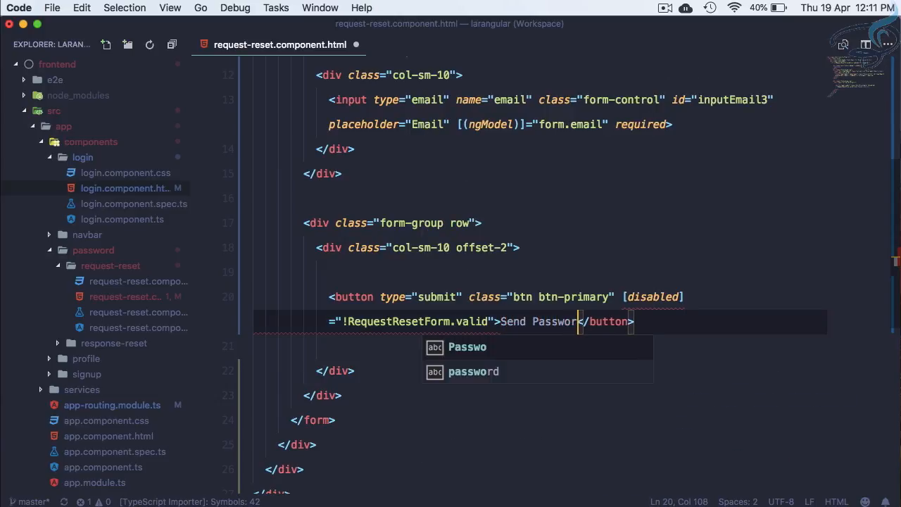
type("Reset Emai")
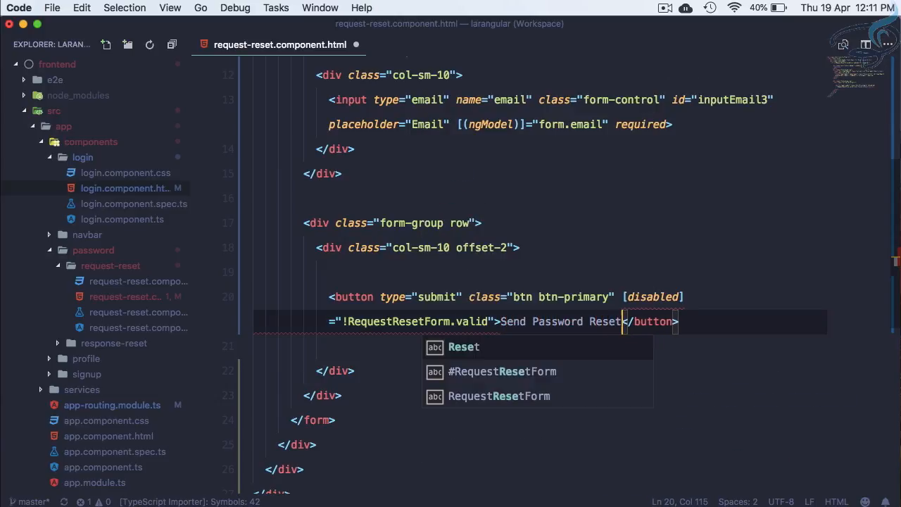
type("l")
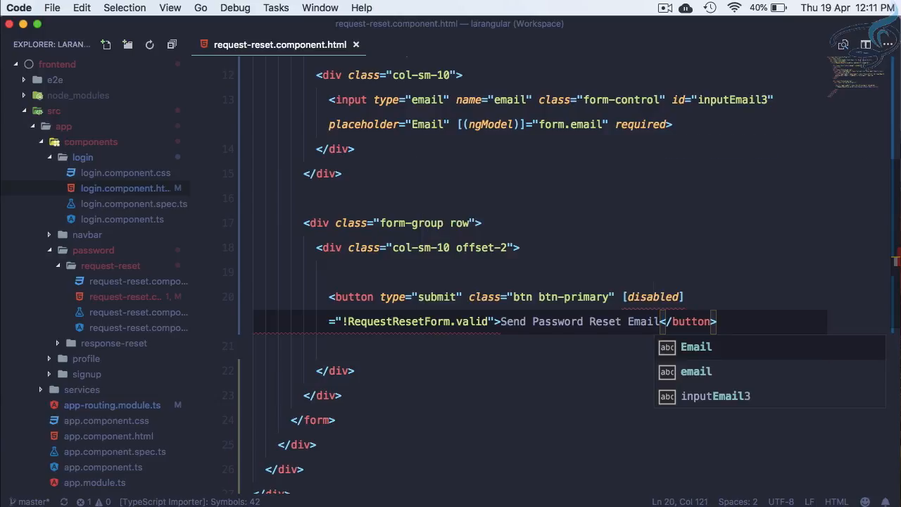
left_click(542, 272)
scroll(566, 233, "up", 3)
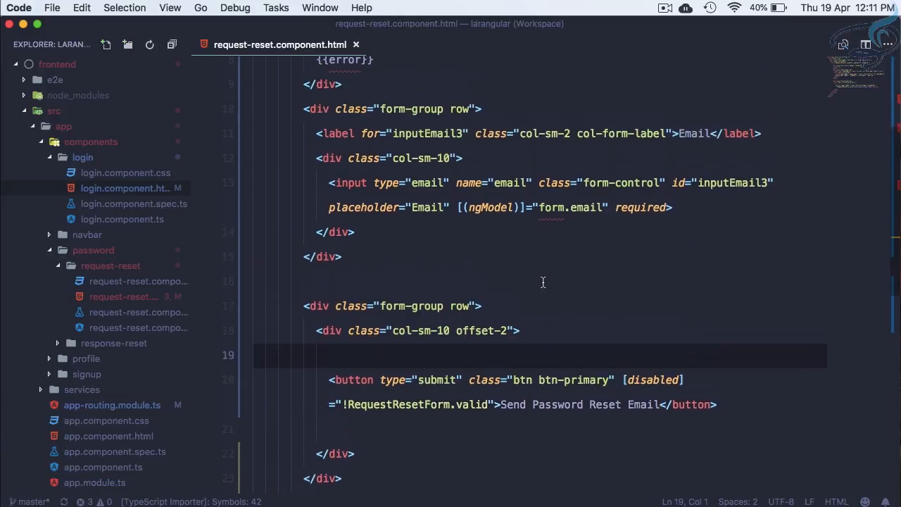
Step: Inspect the form.email binding without changing it, then reload the reset page in Chrome
left_click(566, 224)
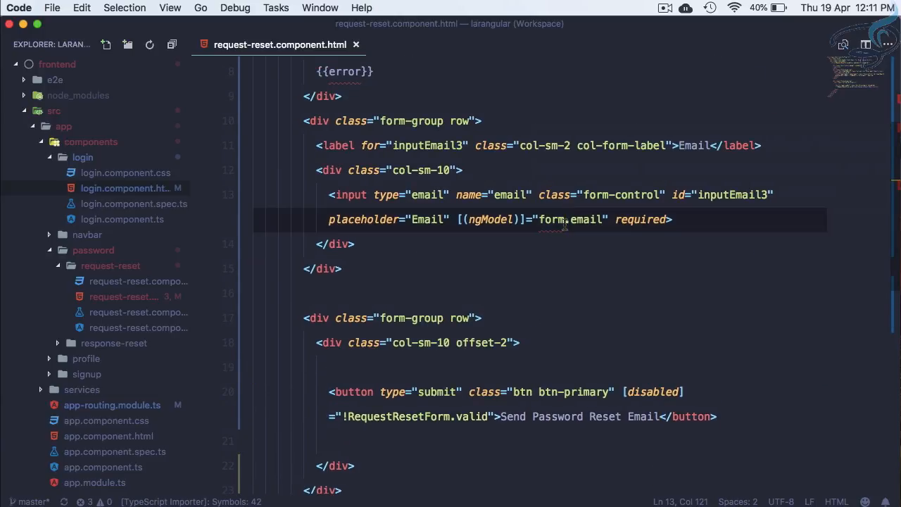
scroll(566, 224, "up", 3)
key("Right")
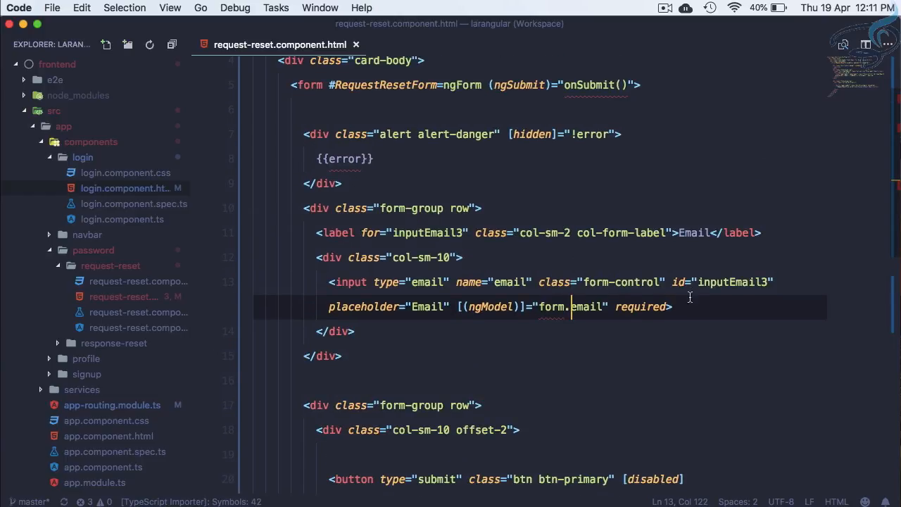
left_click(703, 255)
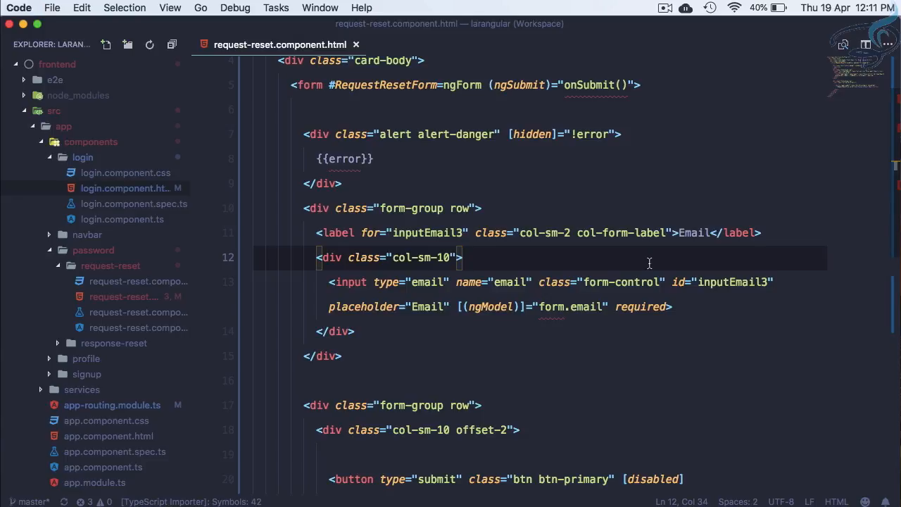
key("super+Tab")
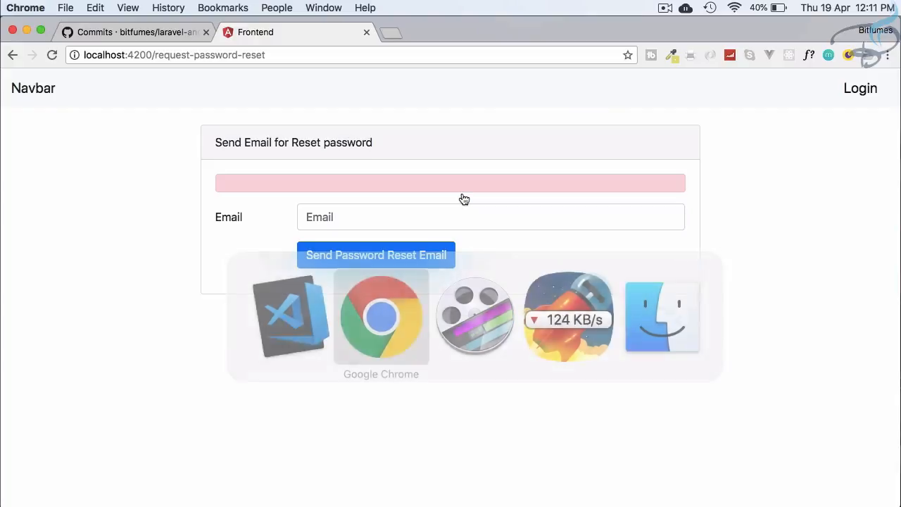
key("super+r")
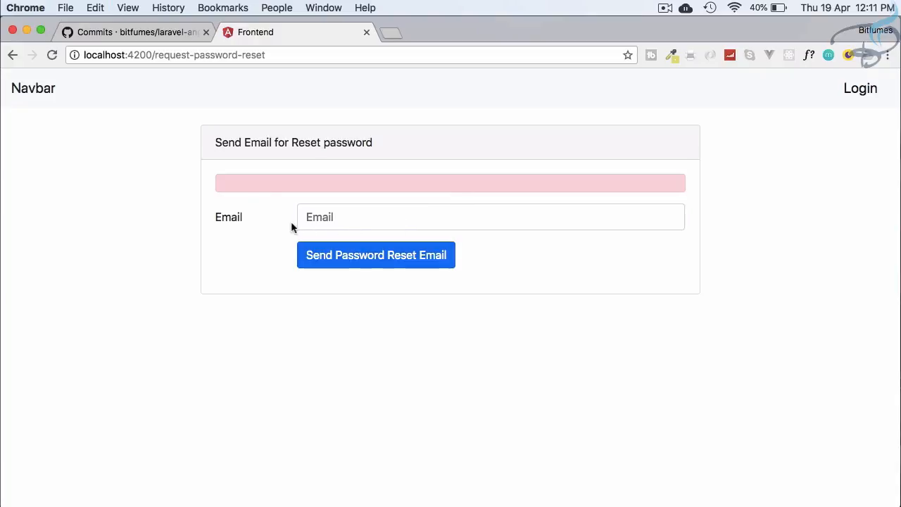
Step: Delete the alert-danger error div and its blank line from the request-reset template
key("super+Tab")
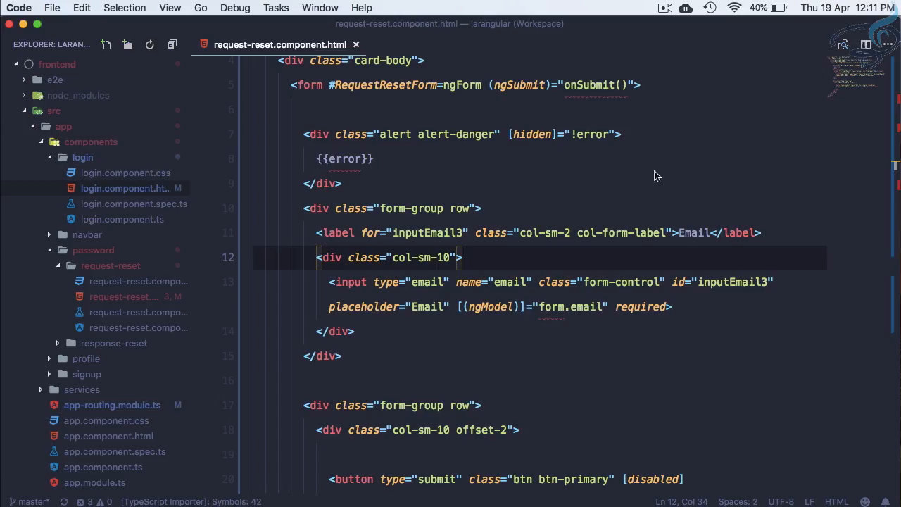
left_click(360, 185)
key("shift+Up")
key("shift+Up")
key("shift+Up")
key("BackSpace")
key("BackSpace")
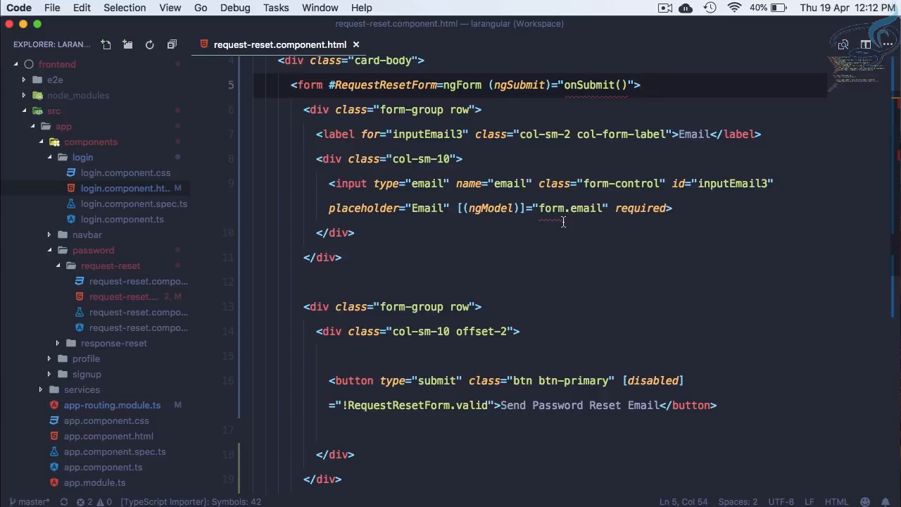
left_click(558, 209)
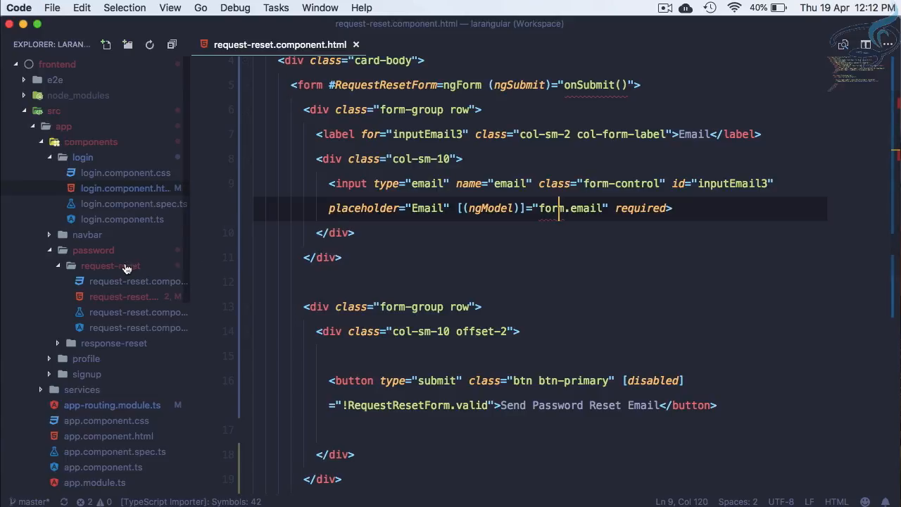
Step: Declare a form object with email: null at the top of RequestResetComponent
left_click(120, 327)
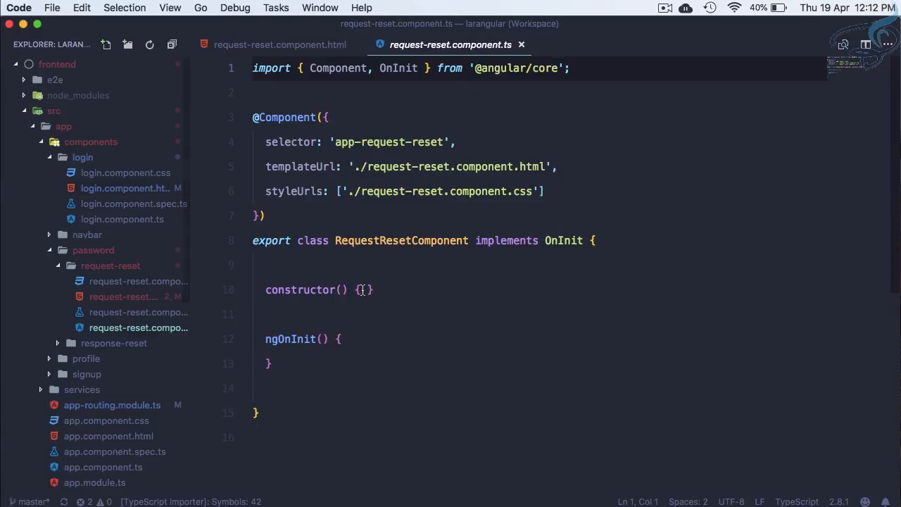
left_click(367, 270)
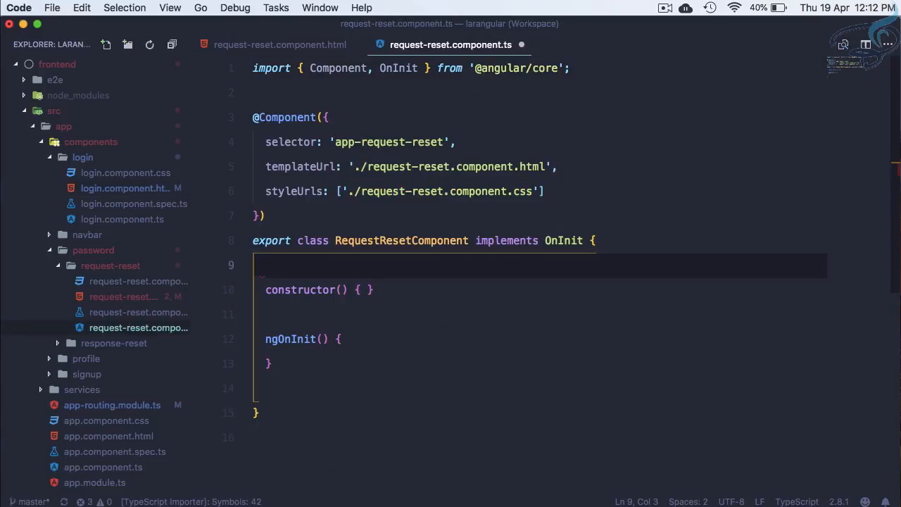
type("public form {")
key("Return")
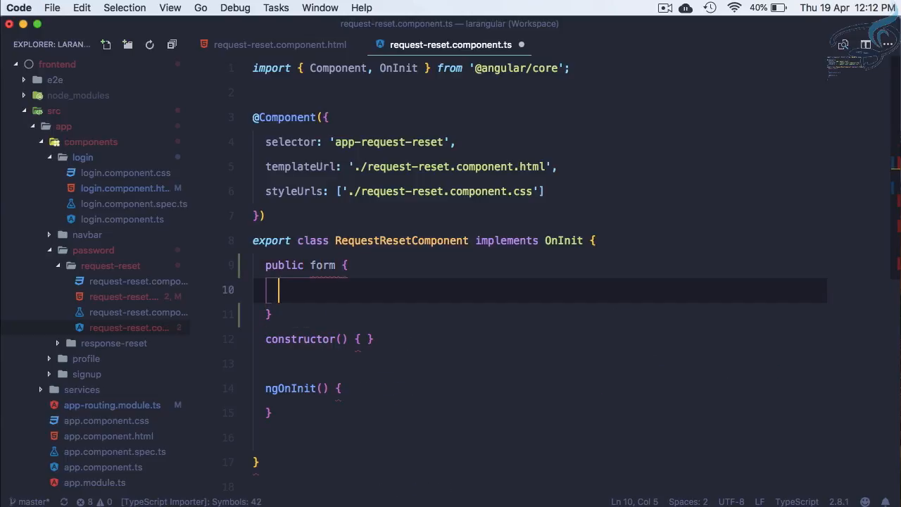
type("email : null")
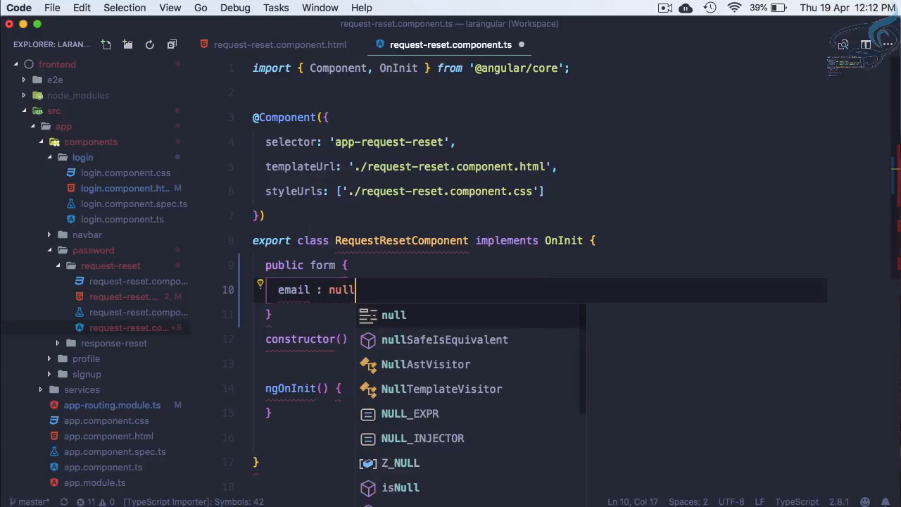
key("Down")
key("Up")
key("Up")
key("Left")
type("=")
key("Down")
key("Down")
type(";")
key("Return")
key("Return")
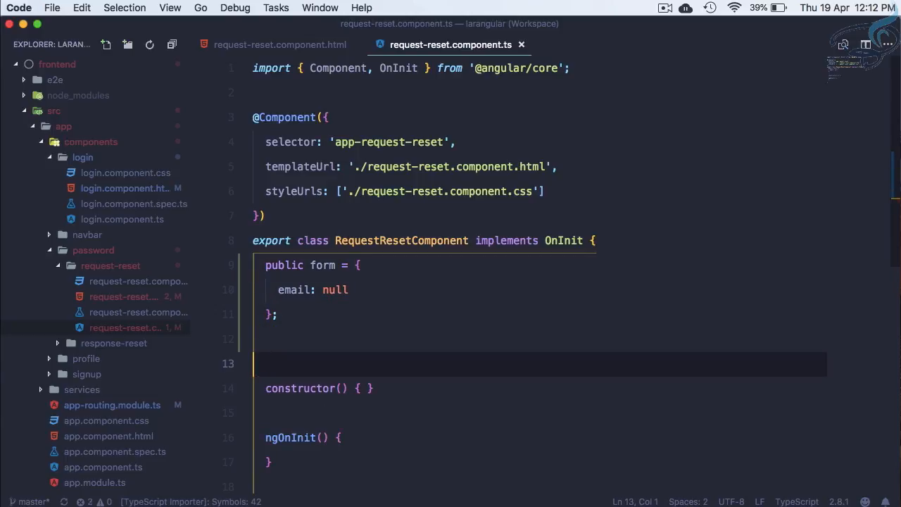
key("Down")
key("Down")
key("Down")
key("Down")
Step: Add an empty onSubmit() method below ngOnInit and save the component file
key("End")
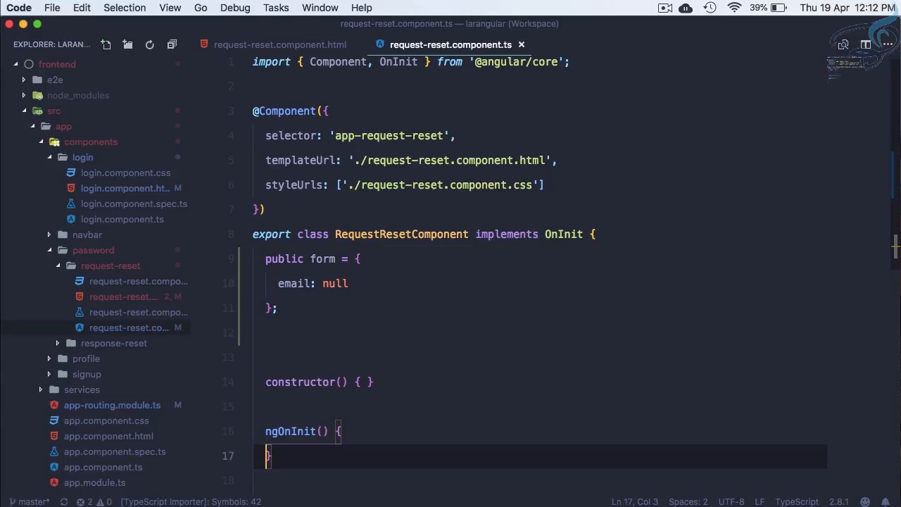
key("Return")
key("Return")
key("Return")
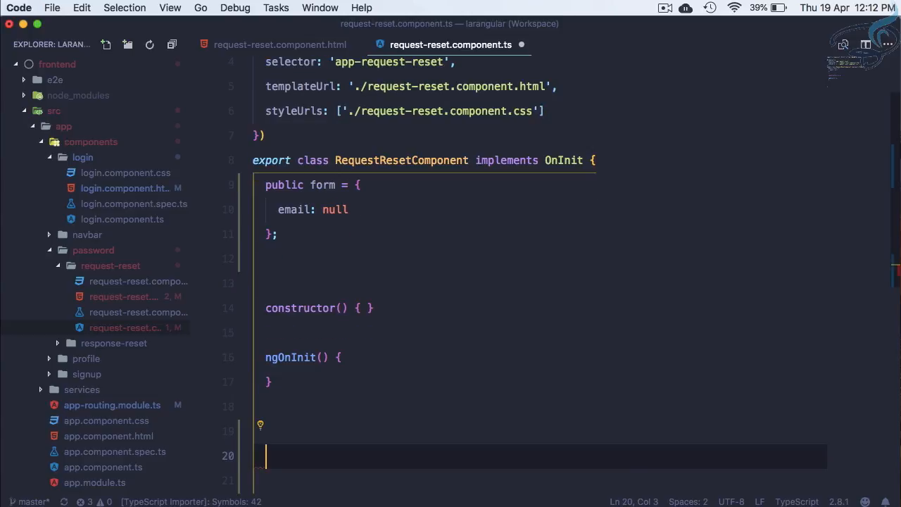
type("onSubmit()")
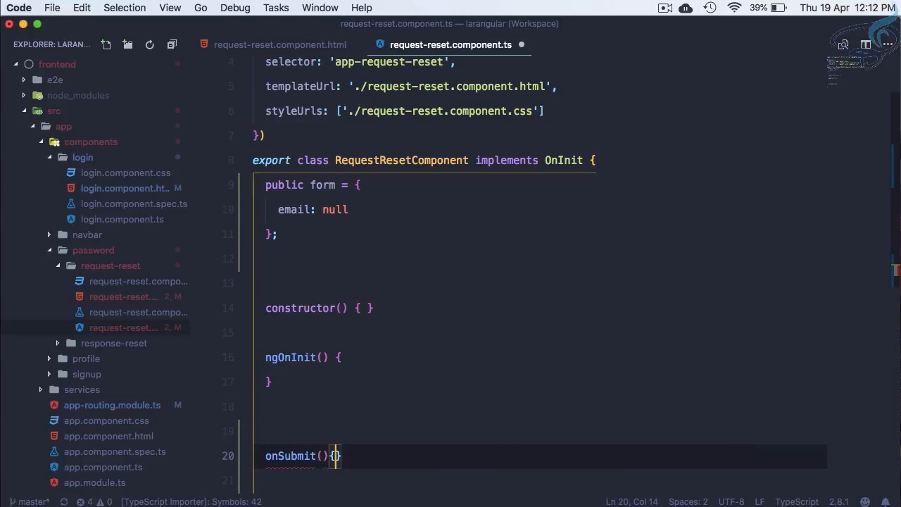
type(" {")
key("Return")
key("super+s")
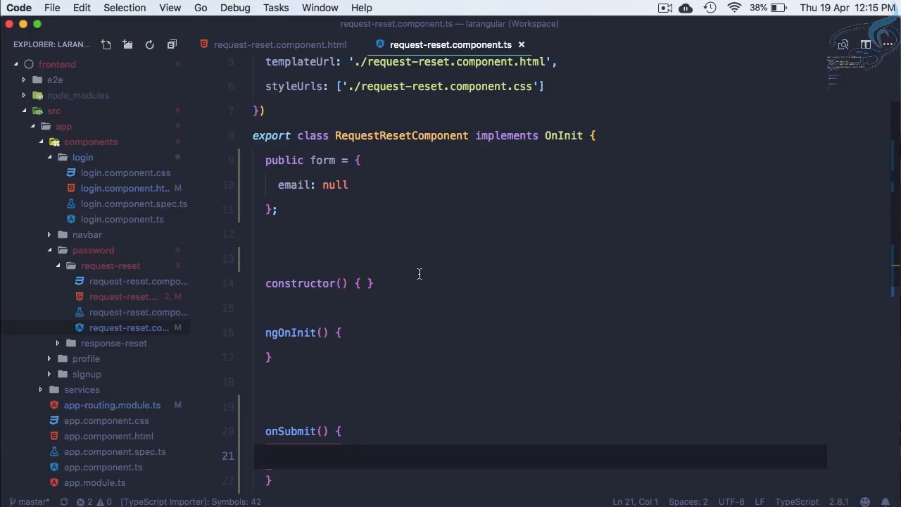
scroll(105, 380, "down", 1)
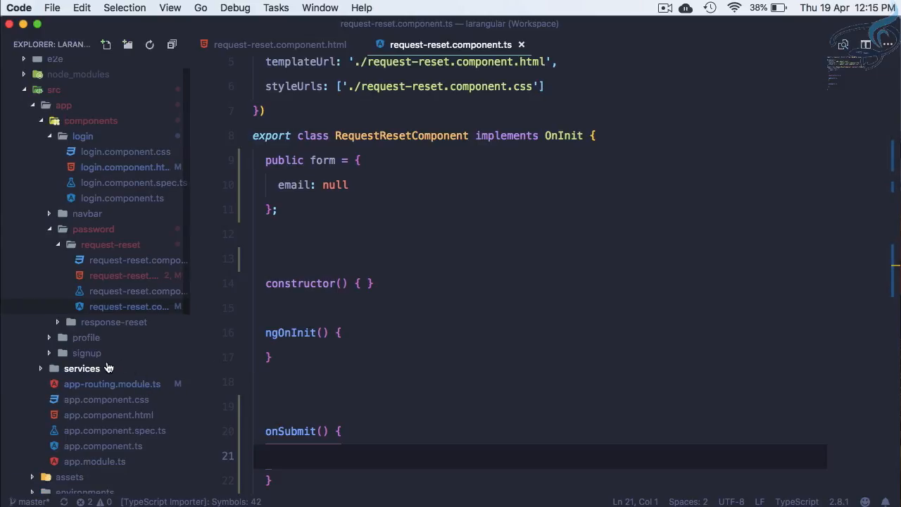
Step: Add an empty sendPasswordResetLink(data) method after login in jarwis.service.ts
left_click(82, 368)
scroll(106, 380, "down", 2)
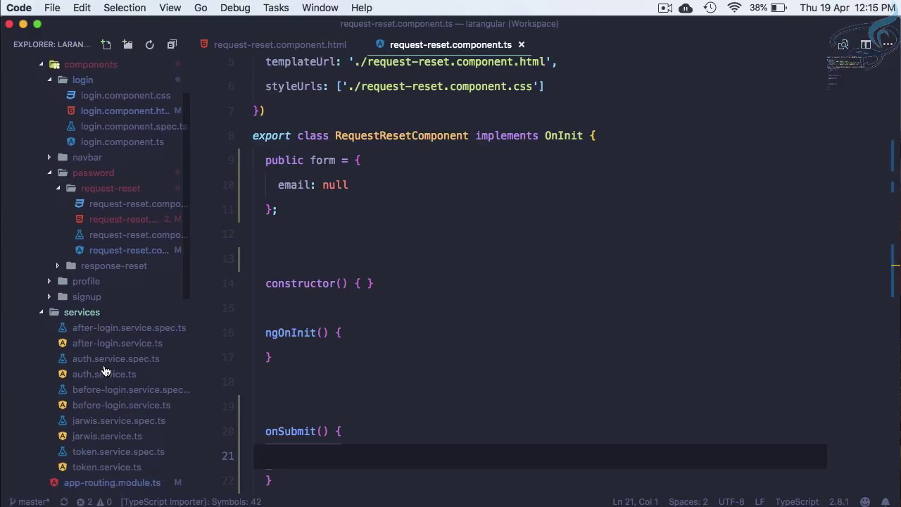
left_click(107, 433)
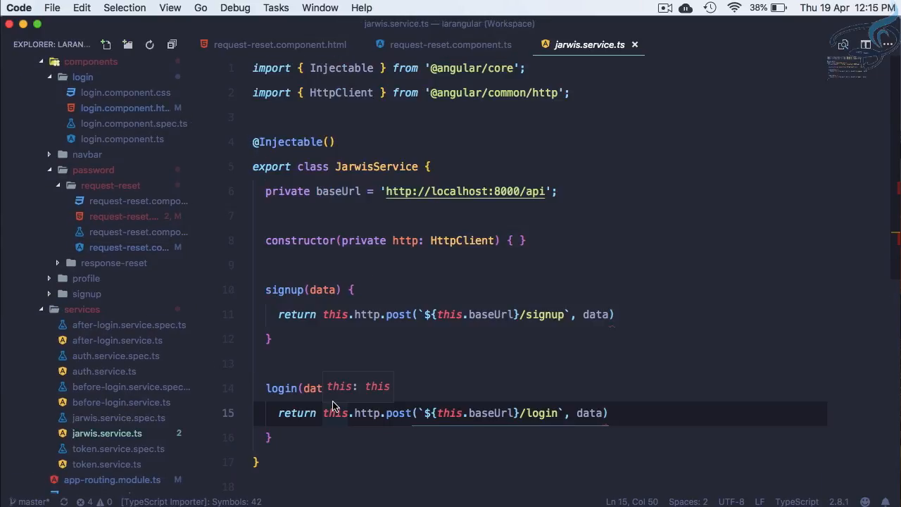
scroll(415, 379, "down", 3)
left_click(415, 345)
key("Return")
key("Return")
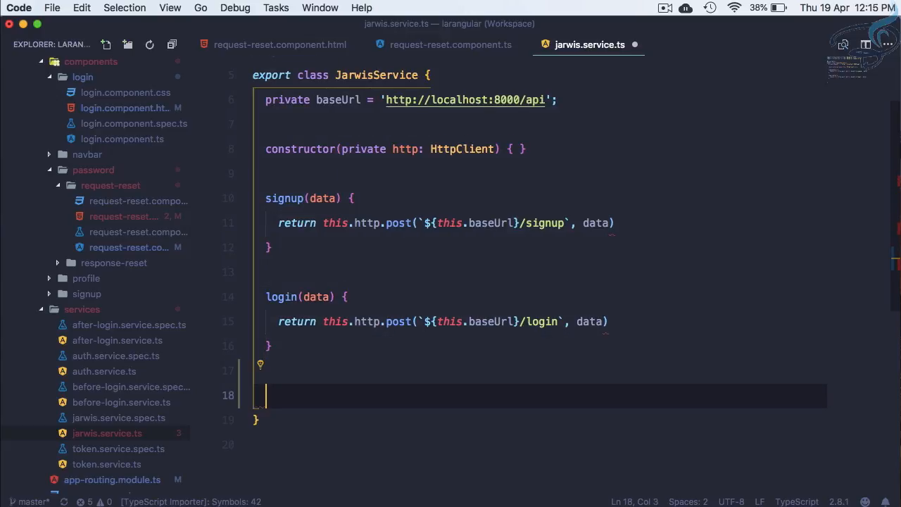
type("sendPasswordResetLink()")
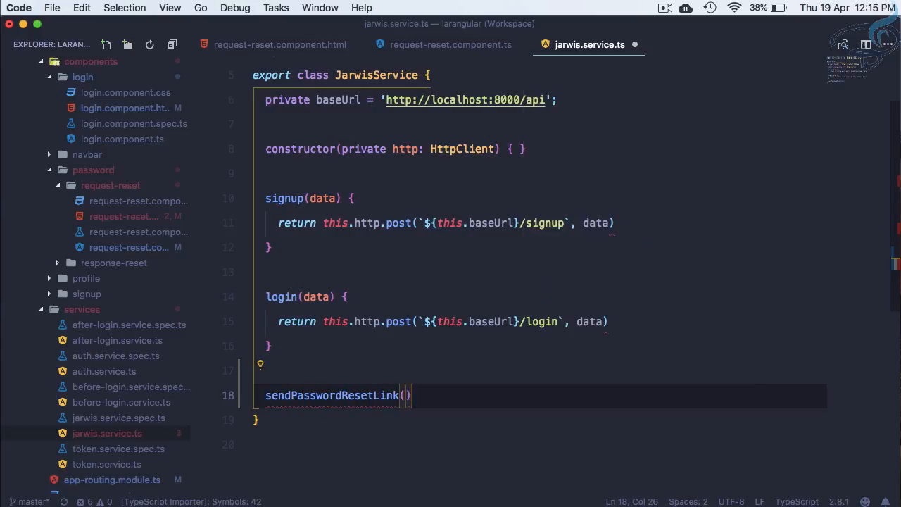
type("{")
key("Return")
key("super+s")
left_click(407, 395)
type("data")
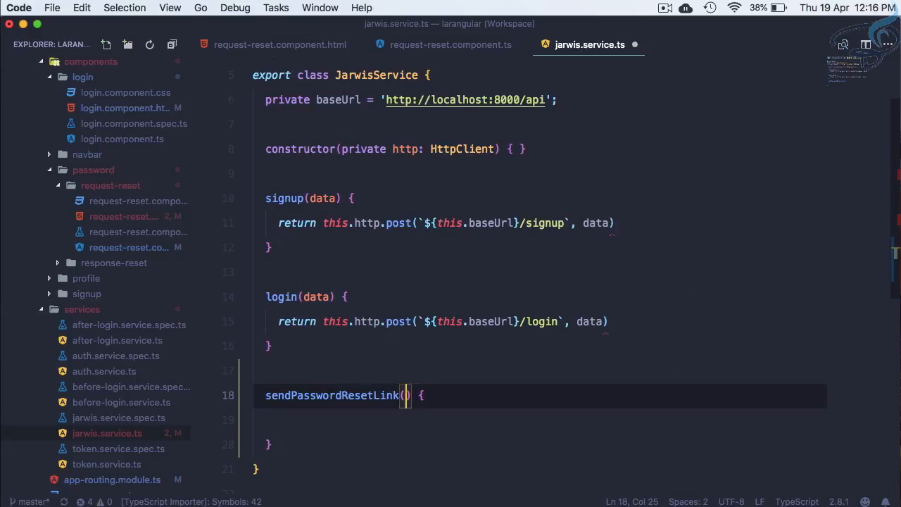
key("Down")
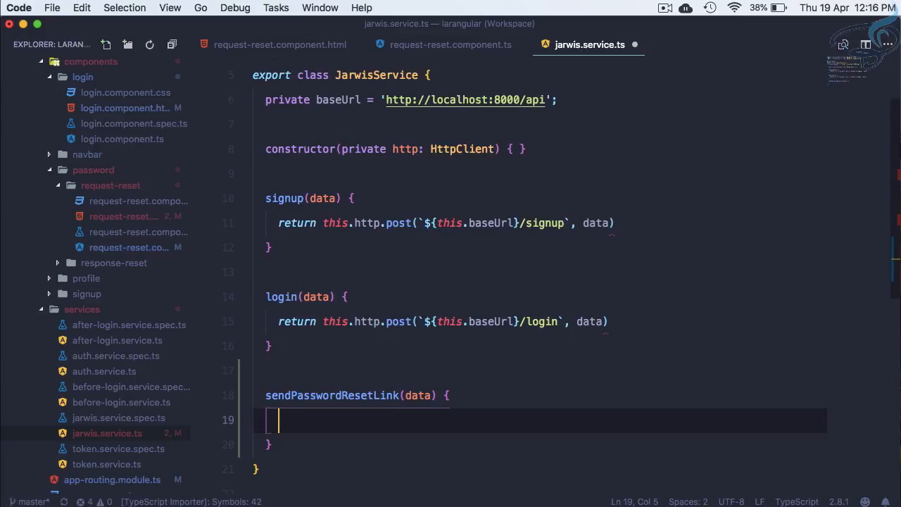
type("return")
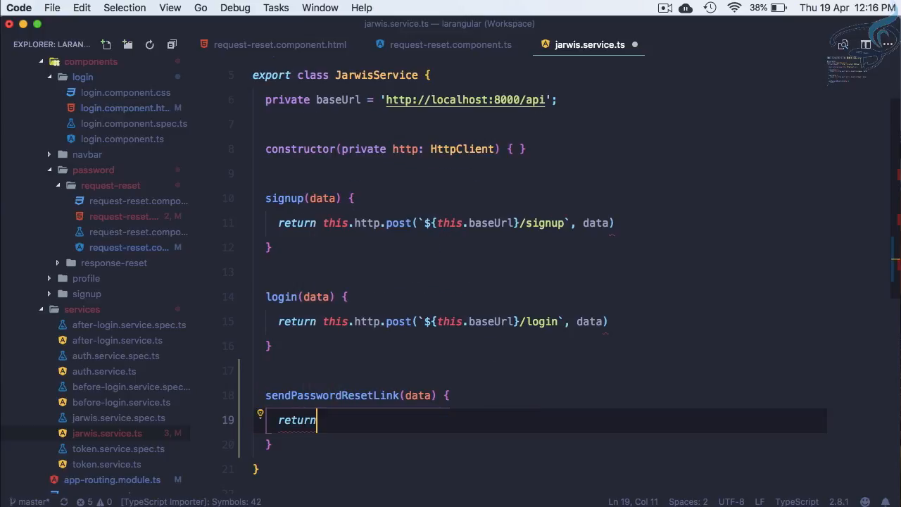
type(" this.http.post")
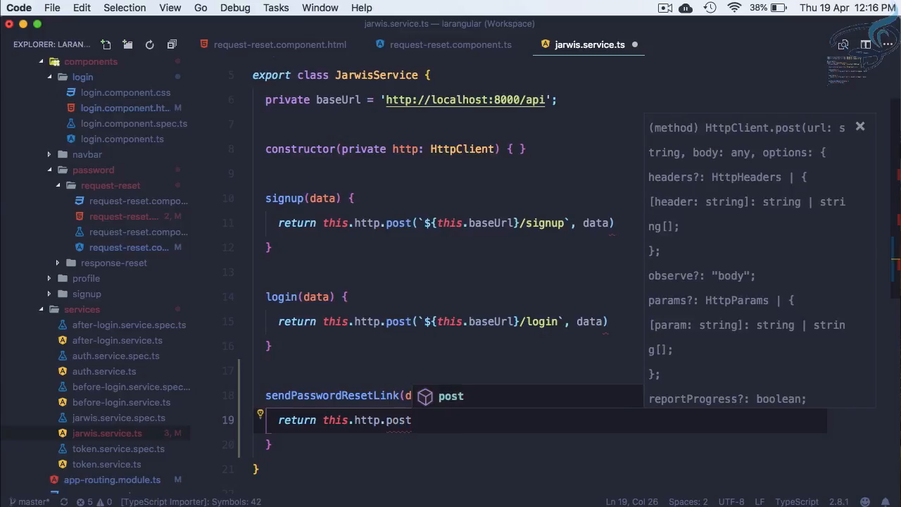
type("('")
Step: Post data to the /sendPasswordResetLink endpoint by reusing the login request's URL and arguments
key("BackSpace")
type("`")
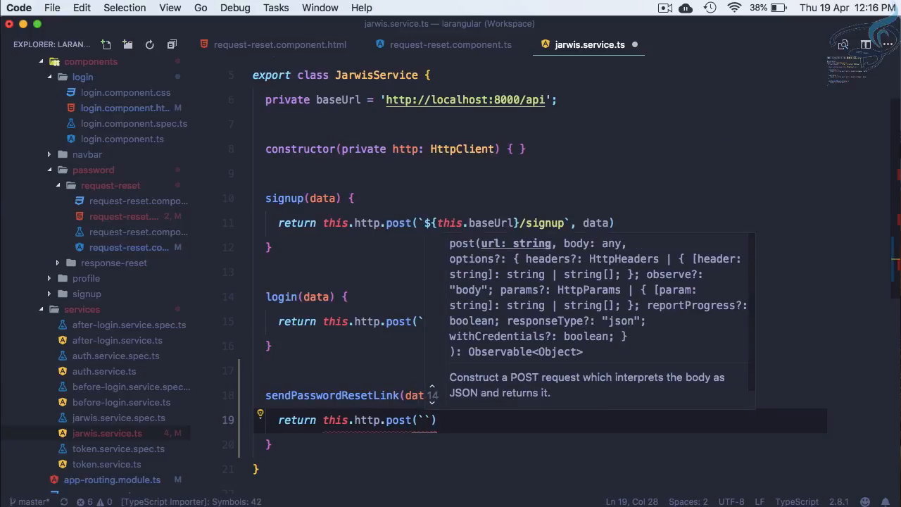
key("Escape")
left_click(273, 345)
left_click(419, 321)
left_click_drag(419, 322, 612, 321)
key("super+c")
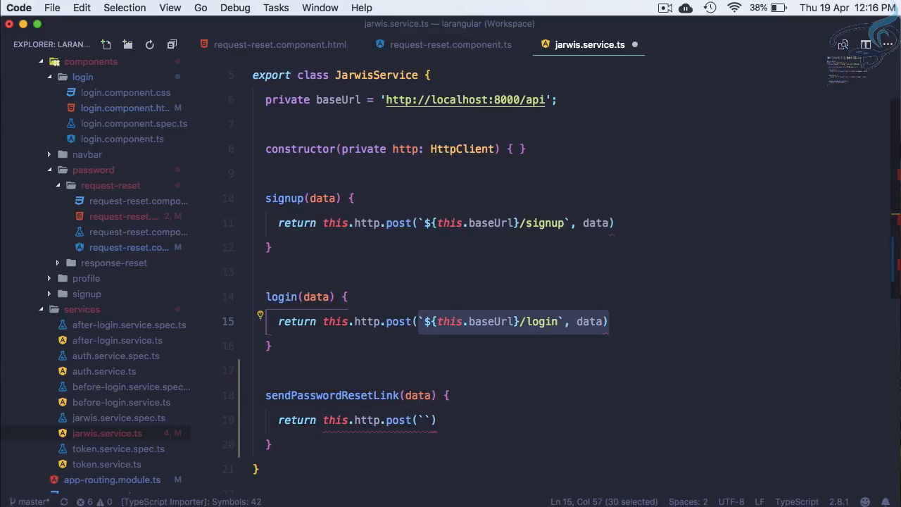
left_click(428, 420)
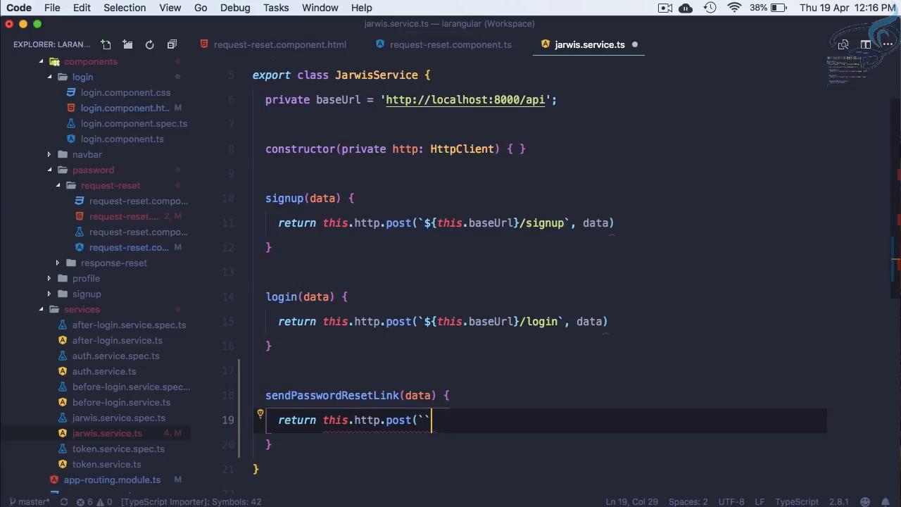
key("BackSpace")
key("super+v")
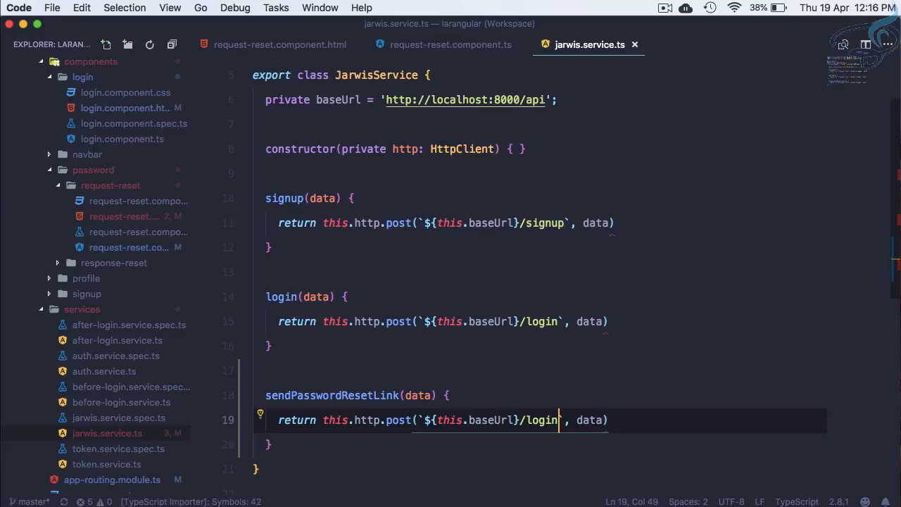
double_click(542, 420)
type("sendPas")
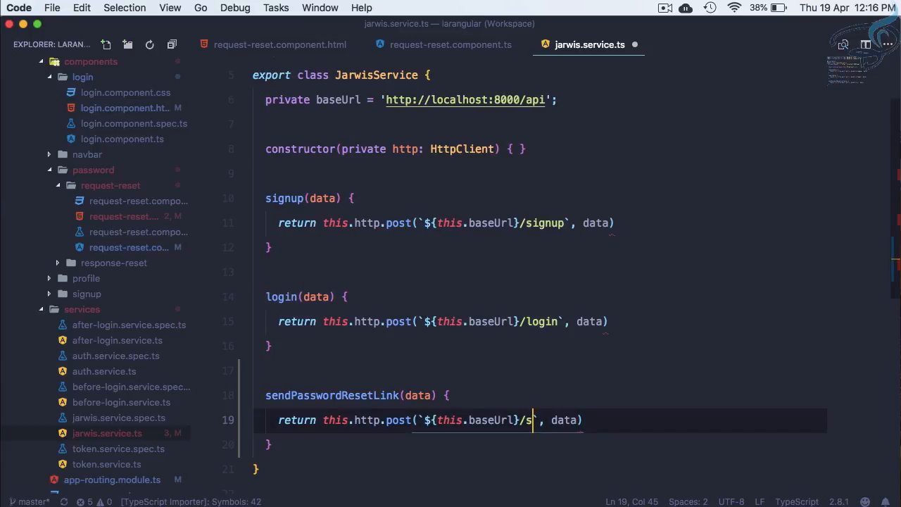
type("swordResetLink")
double_click(592, 419)
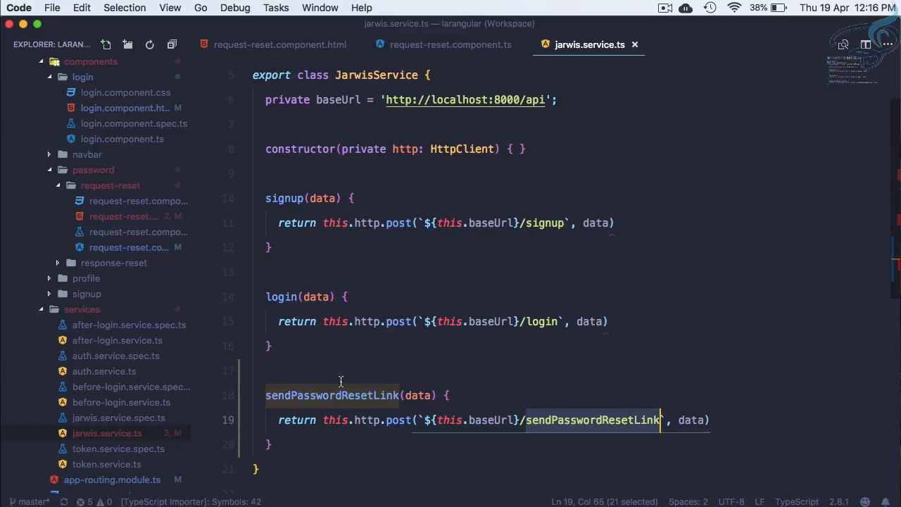
scroll(63, 366, "down", 10)
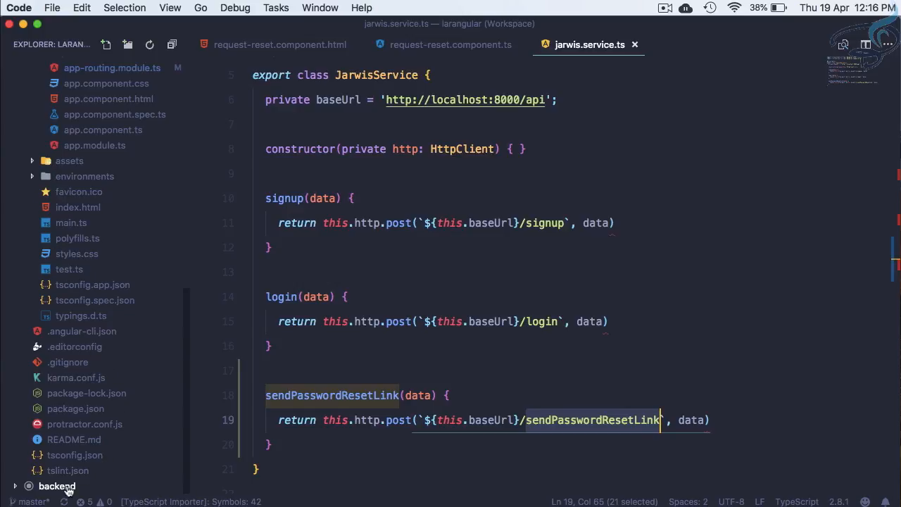
scroll(64, 317, "down", 10)
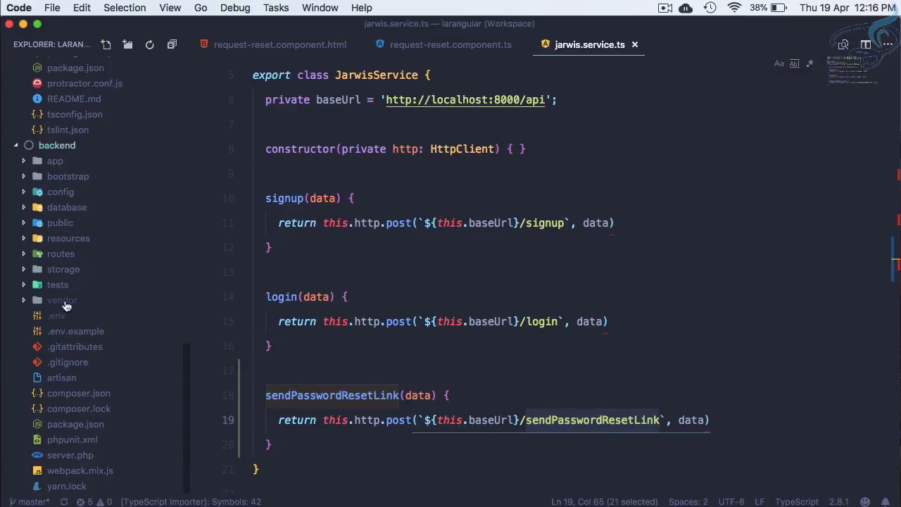
Step: Add Route::post('sendPasswordResetLink','ResetPasswordController') in backend/routes/api.php
left_click(60, 254)
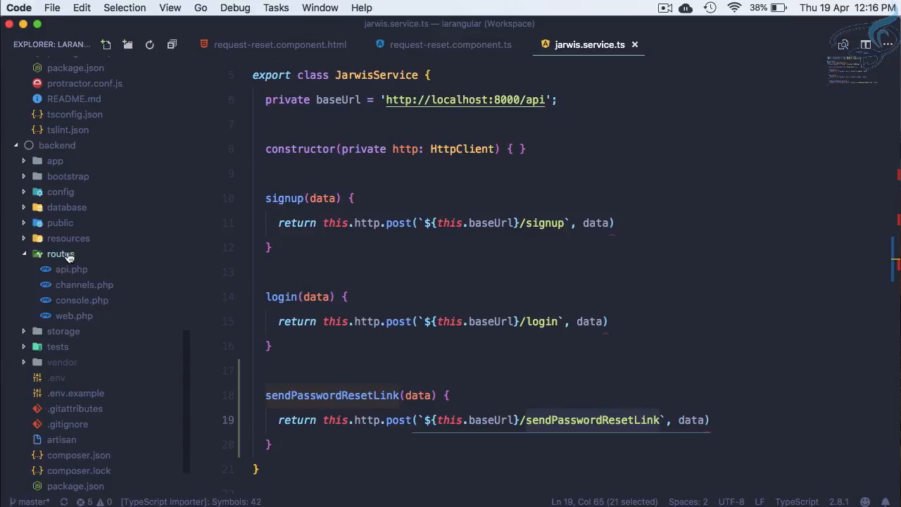
left_click(67, 269)
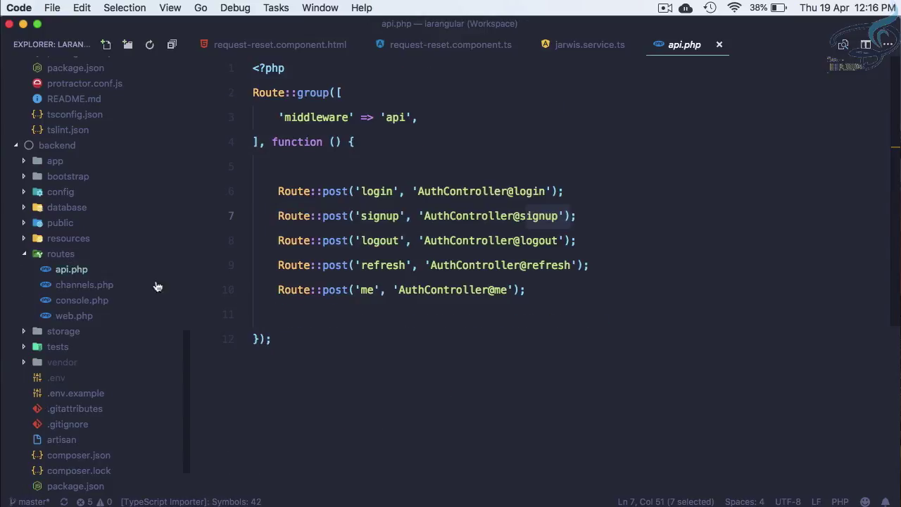
left_click(407, 320)
type("Route::post")
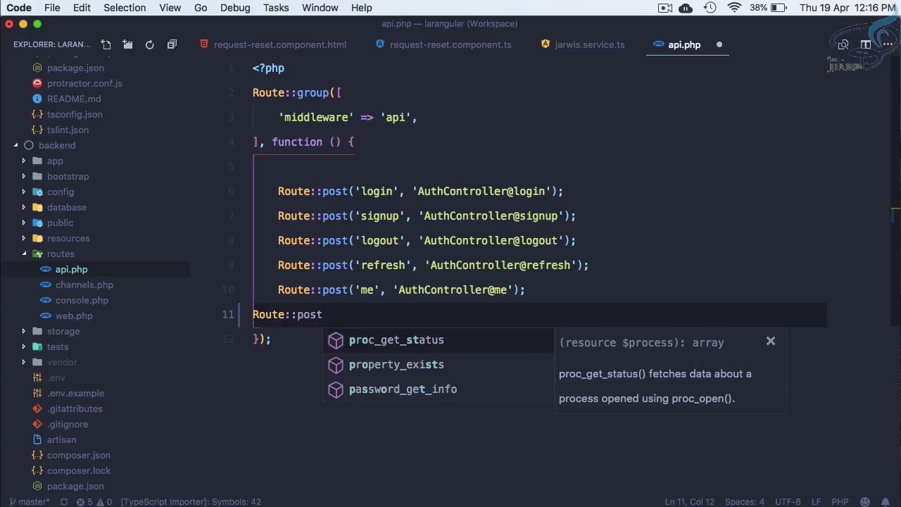
type("('sendPasswordResetLink','")
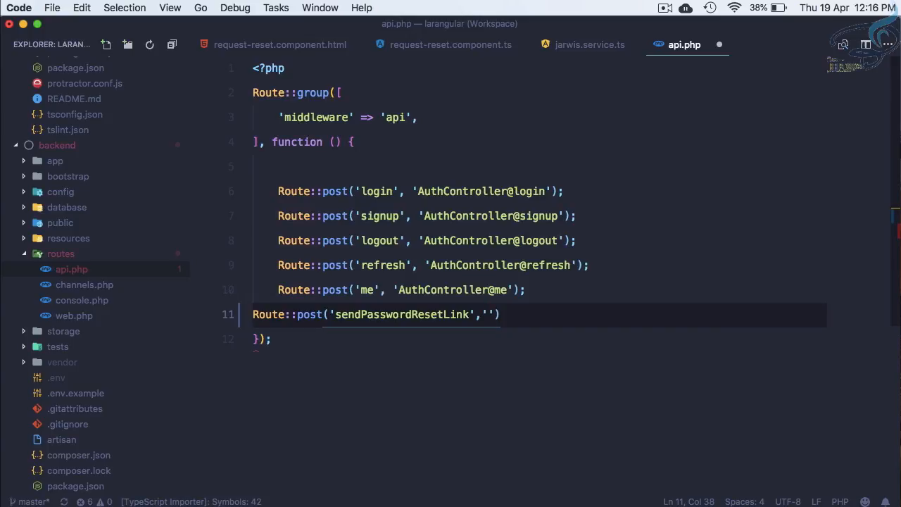
type("ResetPassswordController")
key("super+d")
key("ctrl+grave")
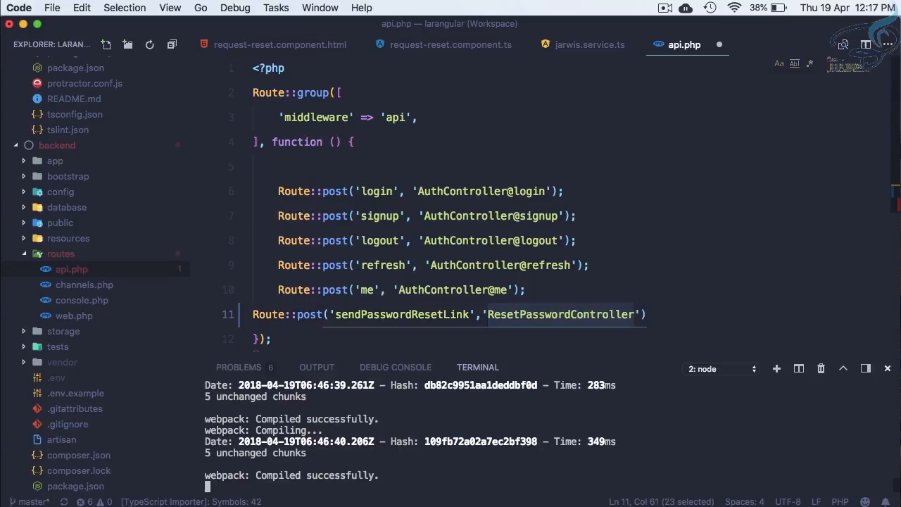
Step: Run php artisan make:controller ResetPasswordController in a backend terminal
left_click(777, 368)
key("Down")
key("Return")
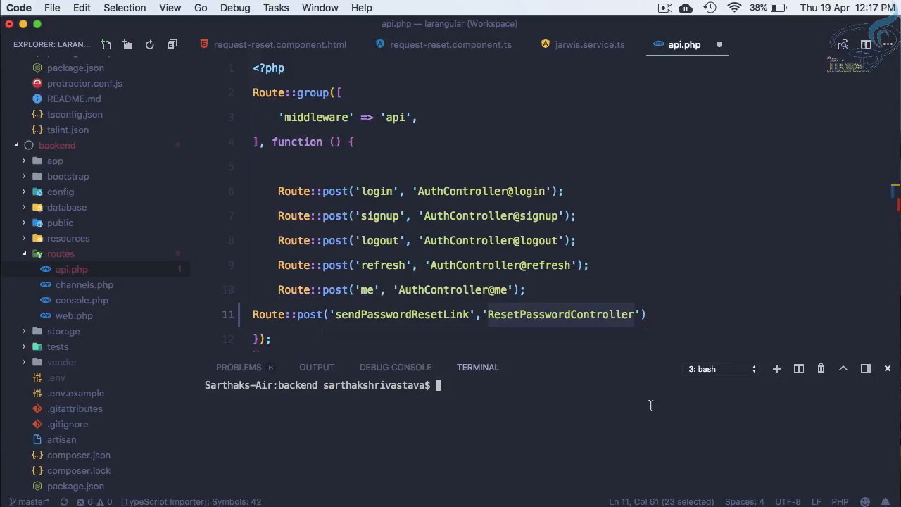
type("php artisan ")
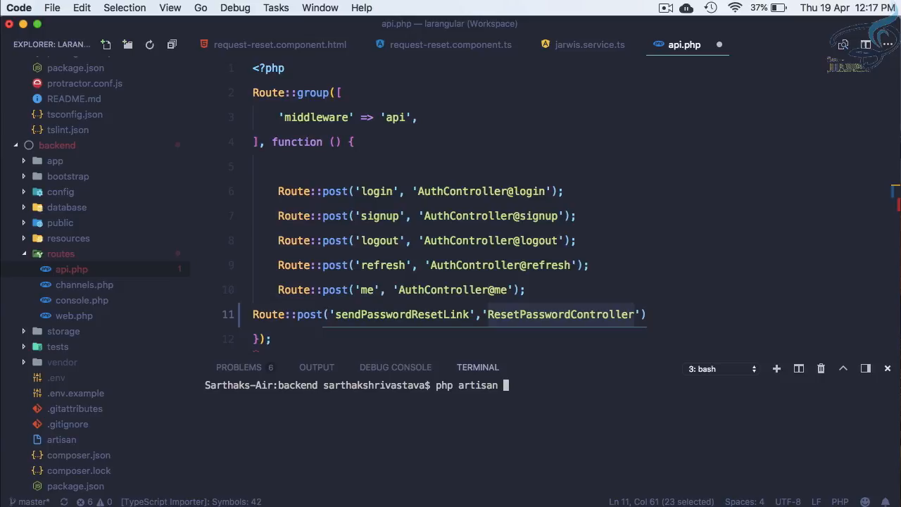
type("make:controller")
key("super+v")
key("Return")
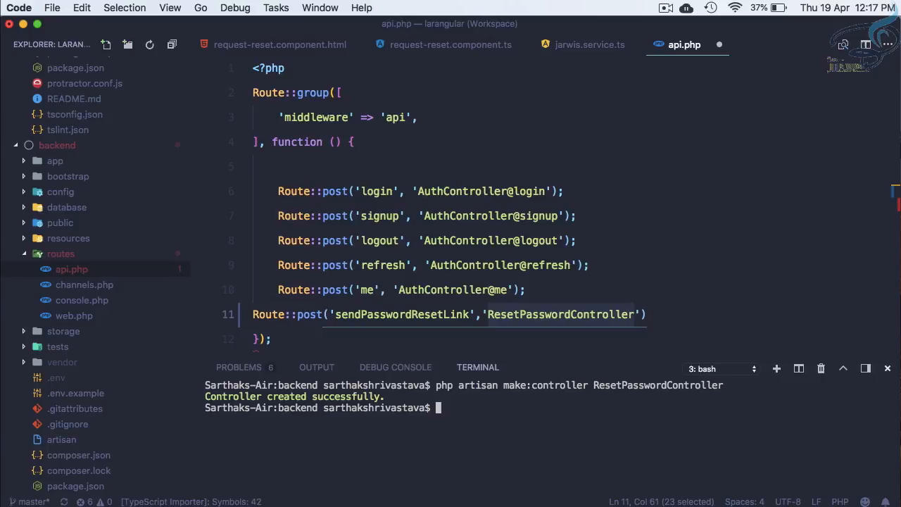
Step: Locate and open the newly generated ResetPasswordController.php via quick file search
key("ctrl+grave")
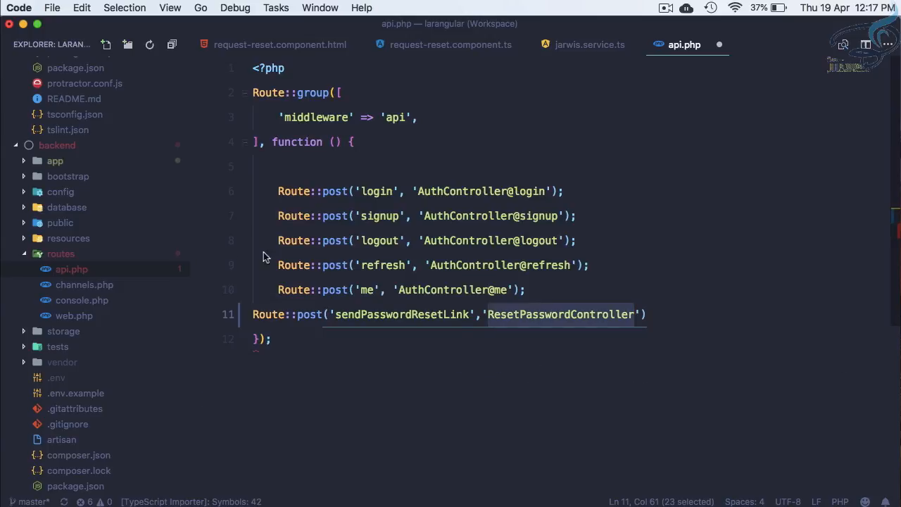
left_click(484, 289)
key("super+p")
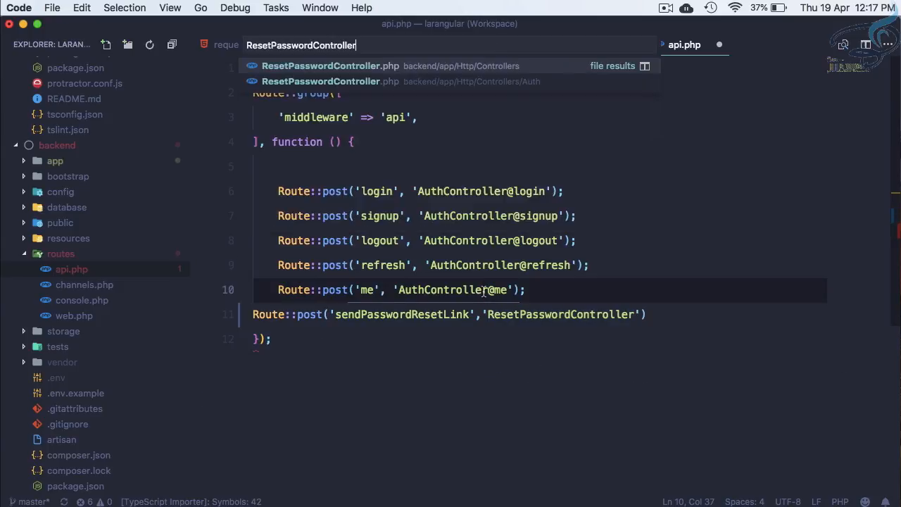
key("Return")
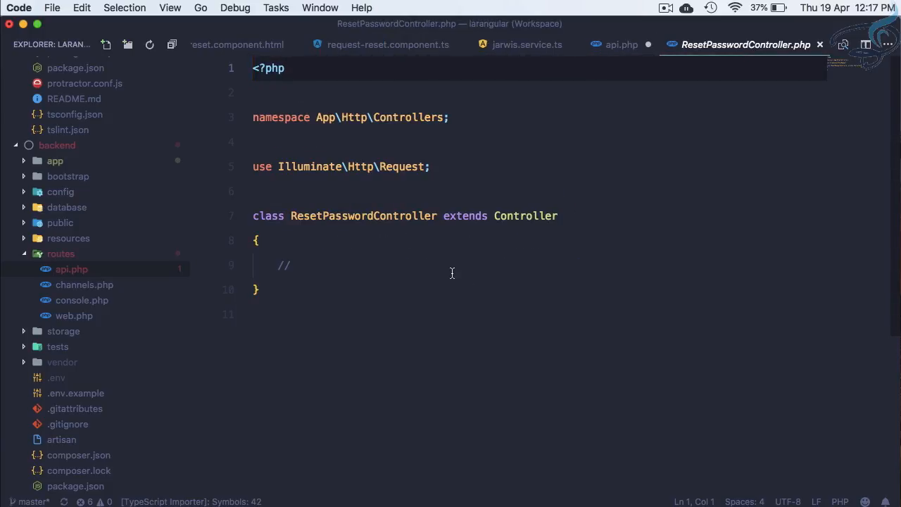
left_click(452, 273)
left_click(437, 173)
left_click_drag(437, 173, 303, 125)
left_click(468, 197)
key("super+p")
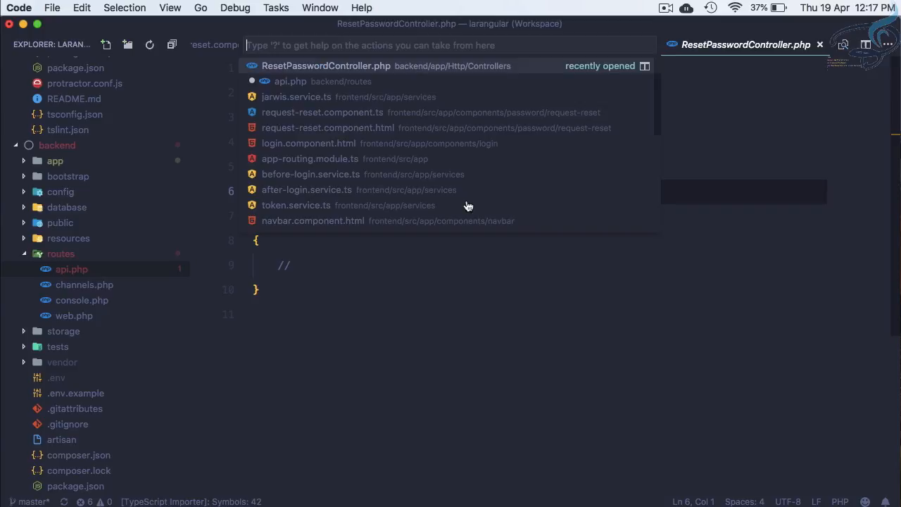
type("ResetPasswordController")
key("Down")
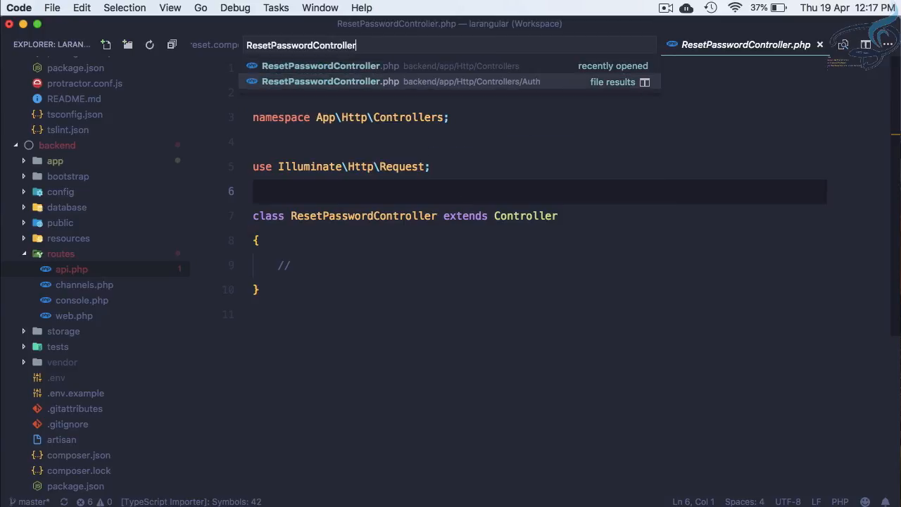
key("Escape")
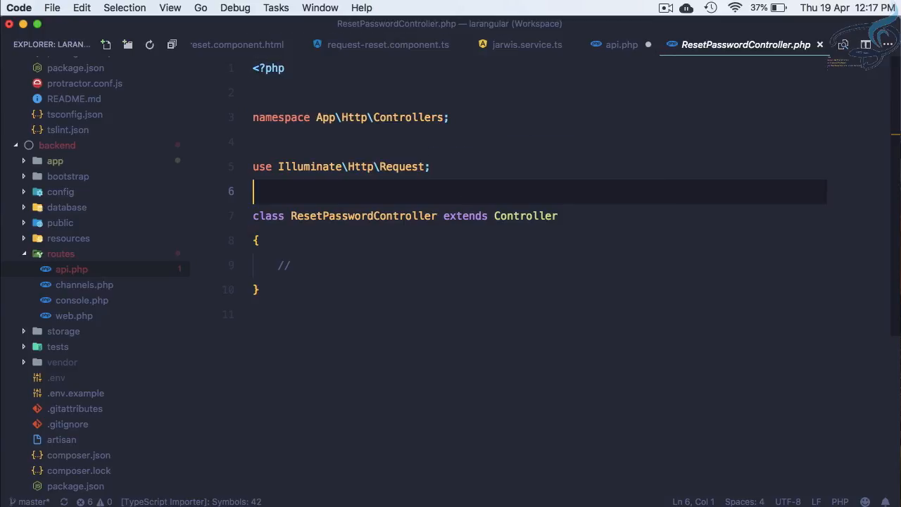
Step: Replace the placeholder comment with an empty public function sendEmail() method
left_click(450, 267)
key("BackSpace")
key("BackSpace")
key("BackSpace")
type("public function sendEmail()")
key("Return")
type("{")
key("Return")
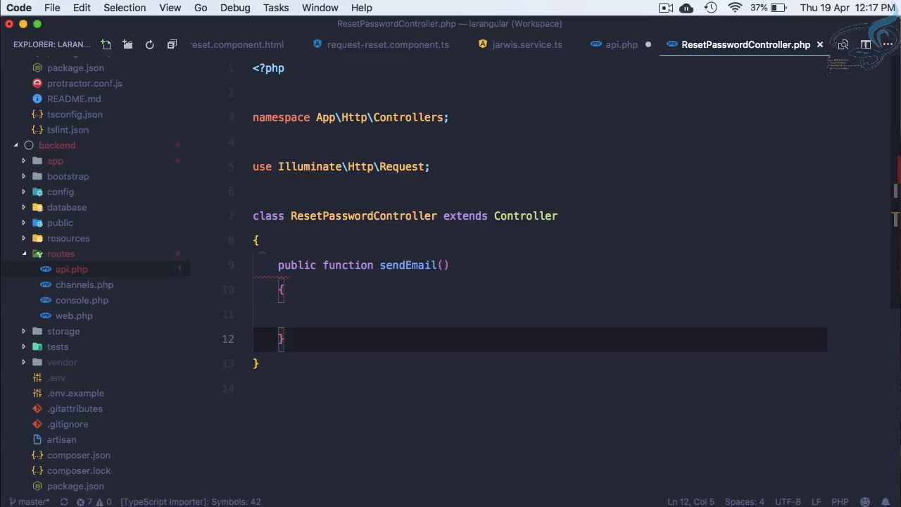
key("ctrl+Tab")
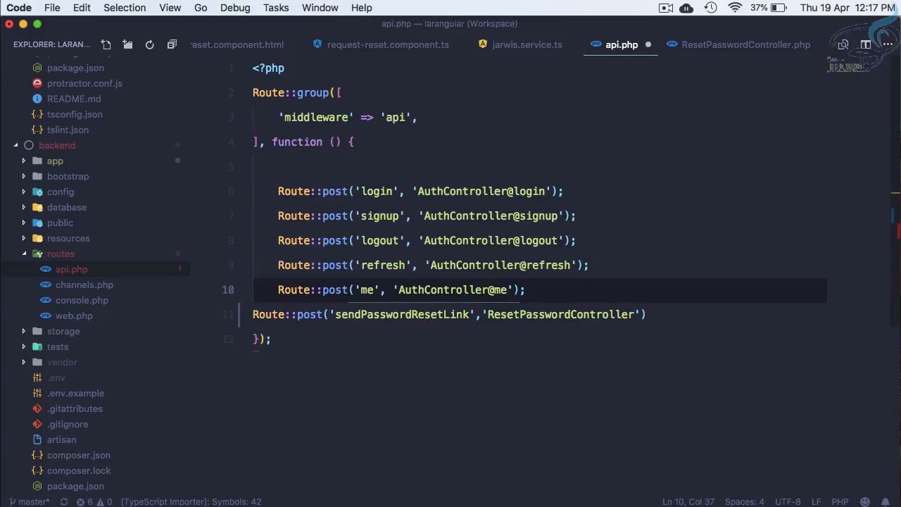
Step: Complete the route as ResetPasswordController@sendEmail, save api.php, and return to request-reset.component.ts
left_click(636, 315)
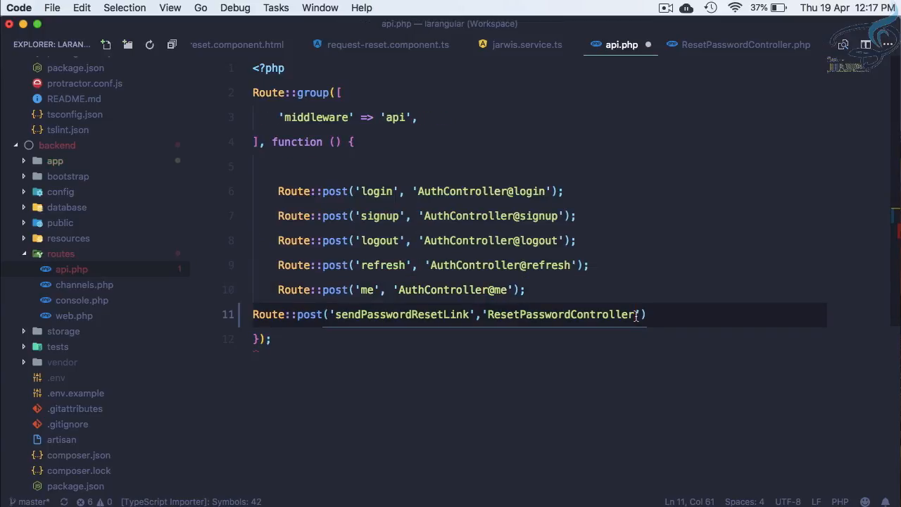
type("@sendEmai")
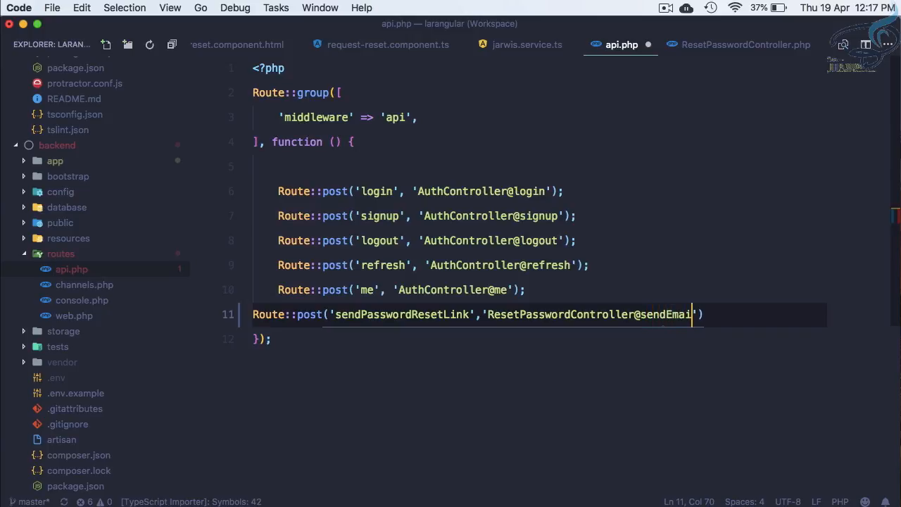
type("l")
type(");")
key("super+s")
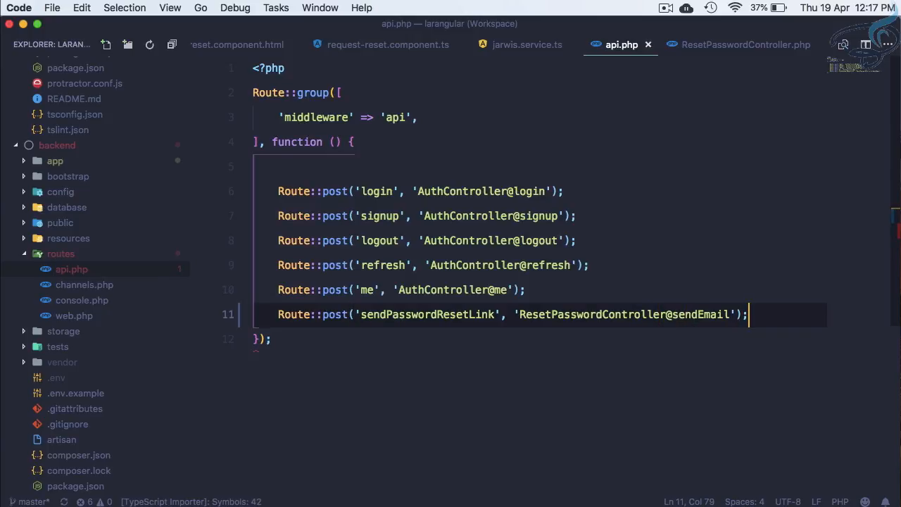
key("ctrl+Tab")
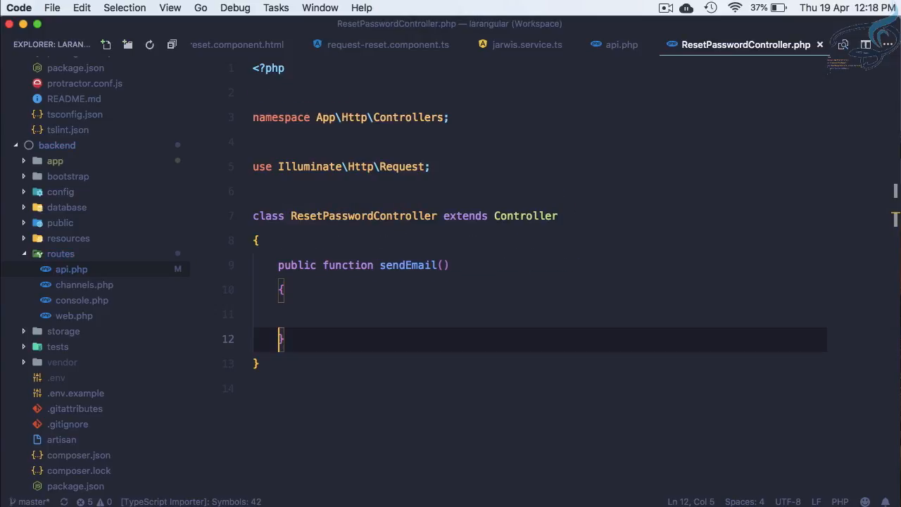
key("ctrl+Tab")
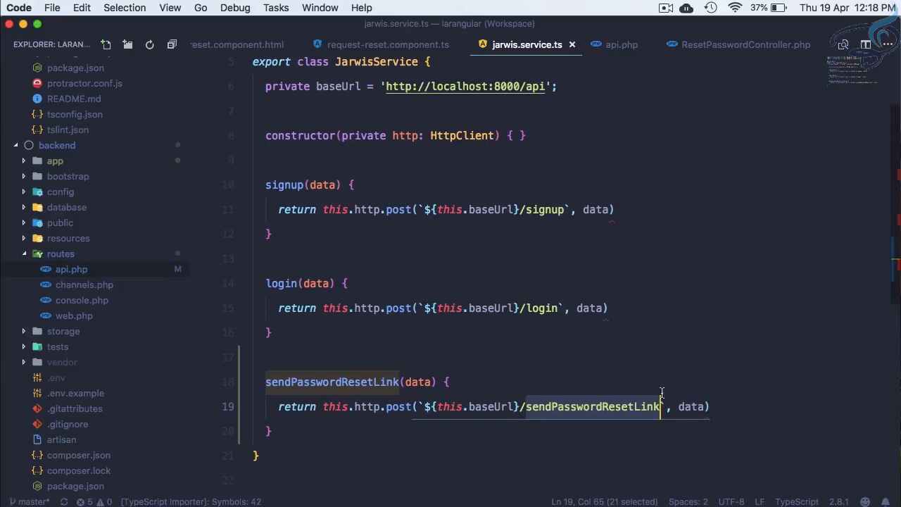
scroll(636, 330, "down", 2)
key("ctrl+Tab")
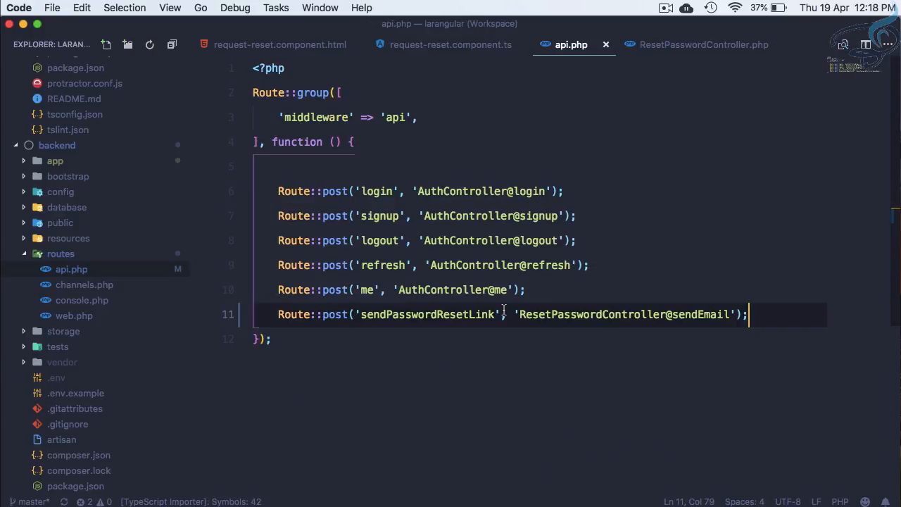
key("ctrl+Tab")
scroll(454, 317, "down", 3)
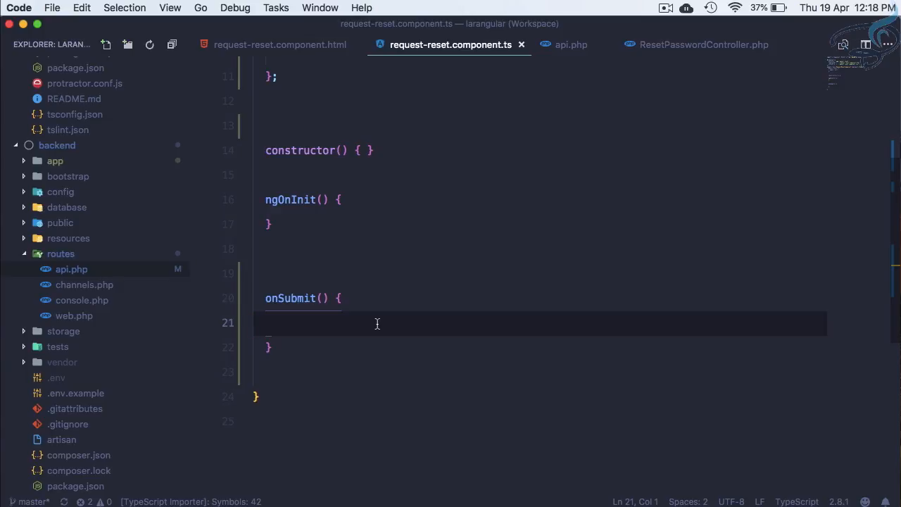
scroll(376, 324, "up", 4)
scroll(376, 282, "up", 1)
Step: Inject private Jarvis: JarwisService into the constructor with its import, and save
left_click(343, 349)
type("private Jarvis:Jart")
key("Tab")
key("super+z")
key("Return")
key("super+s")
scroll(493, 282, "down", 8)
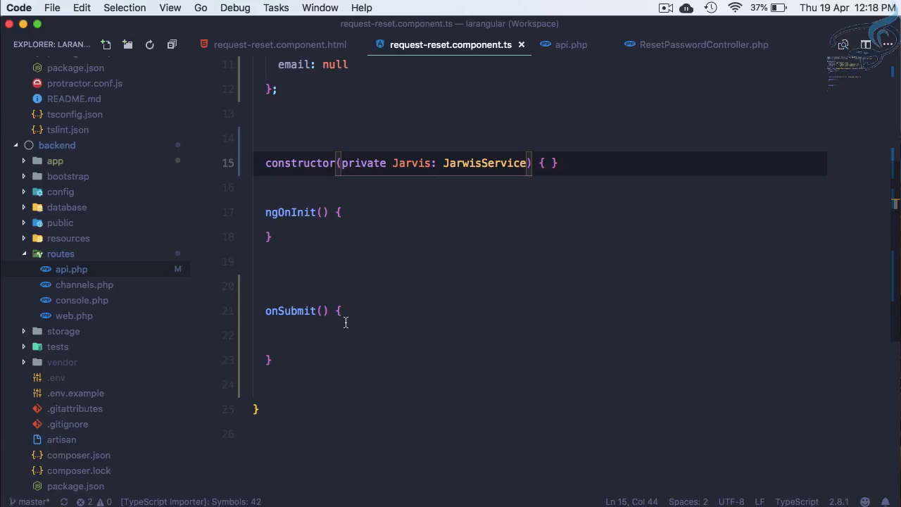
Step: In onSubmit call this.Jarvis.sendPasswordResetLink(this.form).subscribe logging data and error, then save
left_click(338, 324)
type("jar")
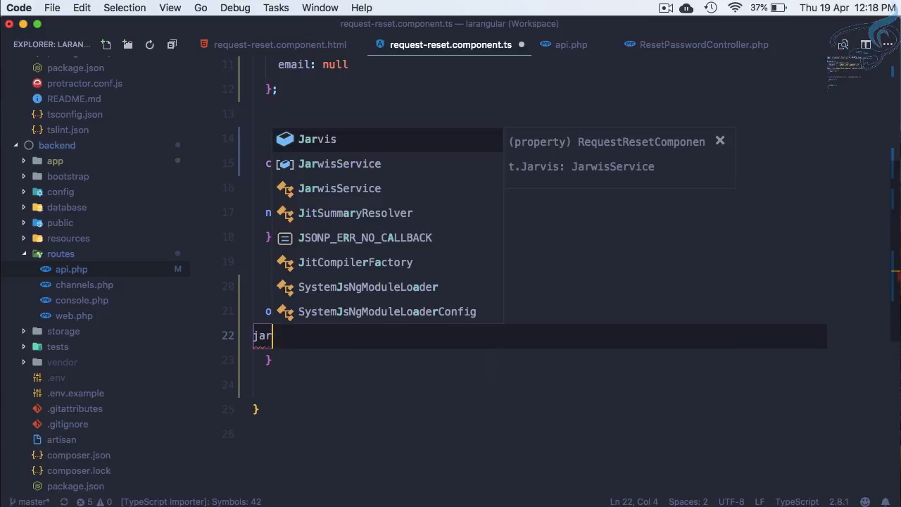
key("Return")
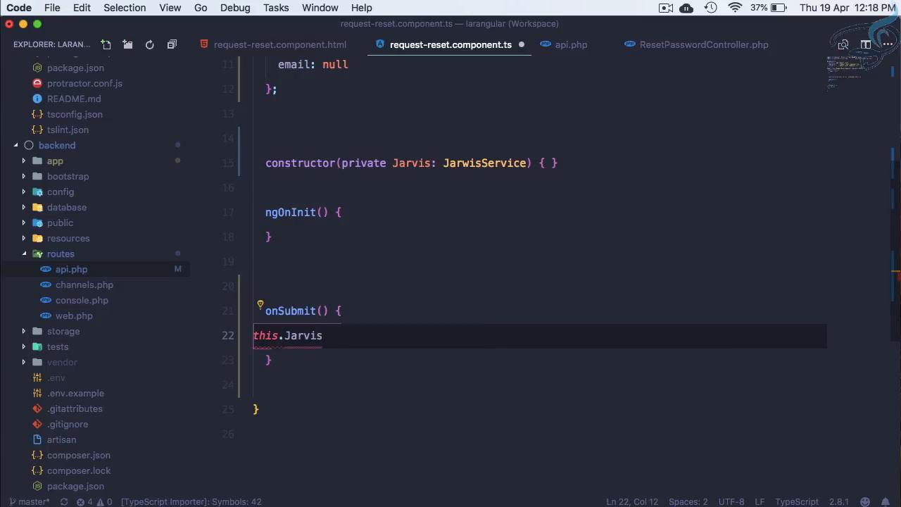
type(".sen")
key("Return")
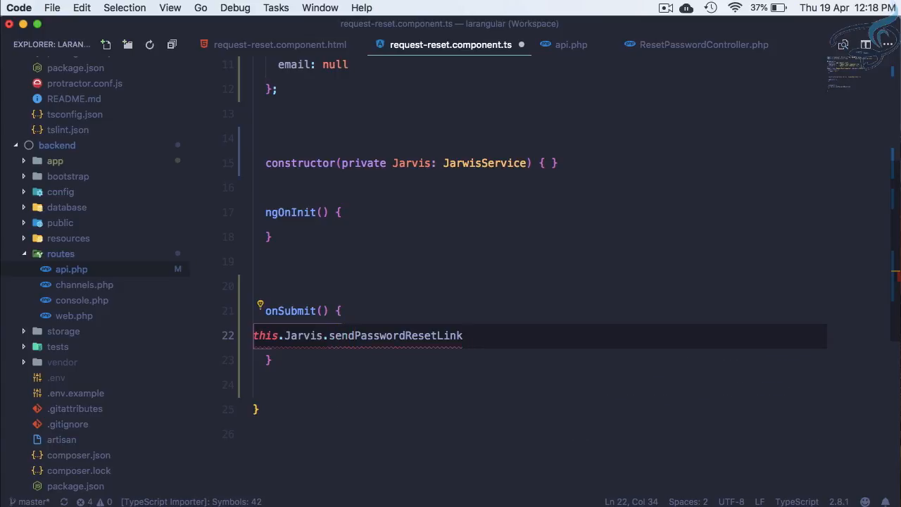
type("(this.")
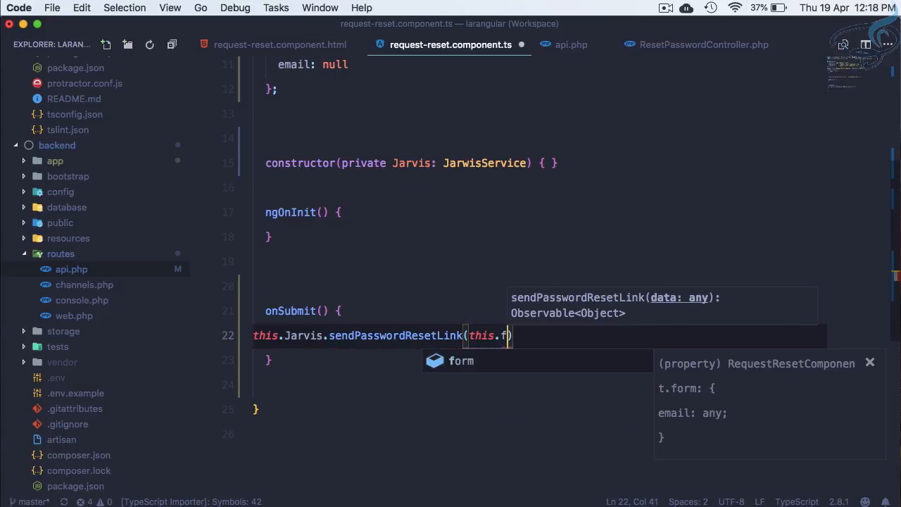
type("form")
key("Right")
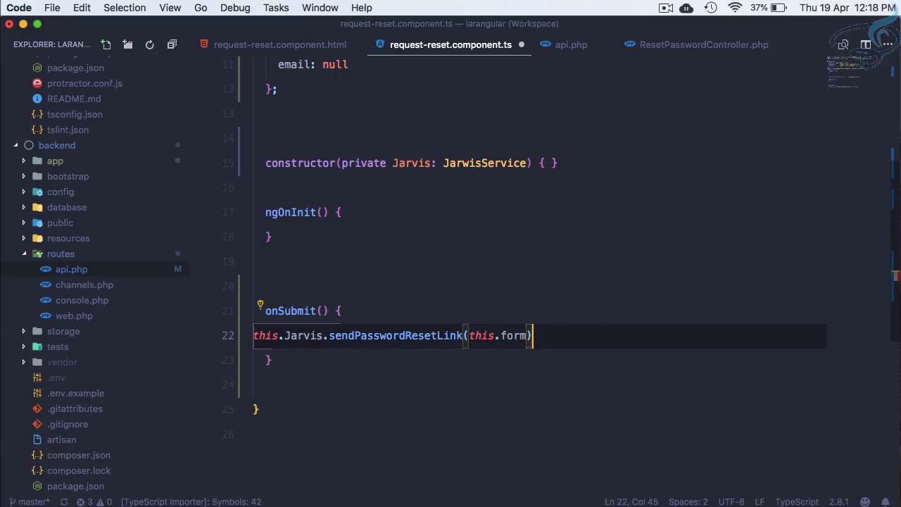
type(".sub")
key("Return")
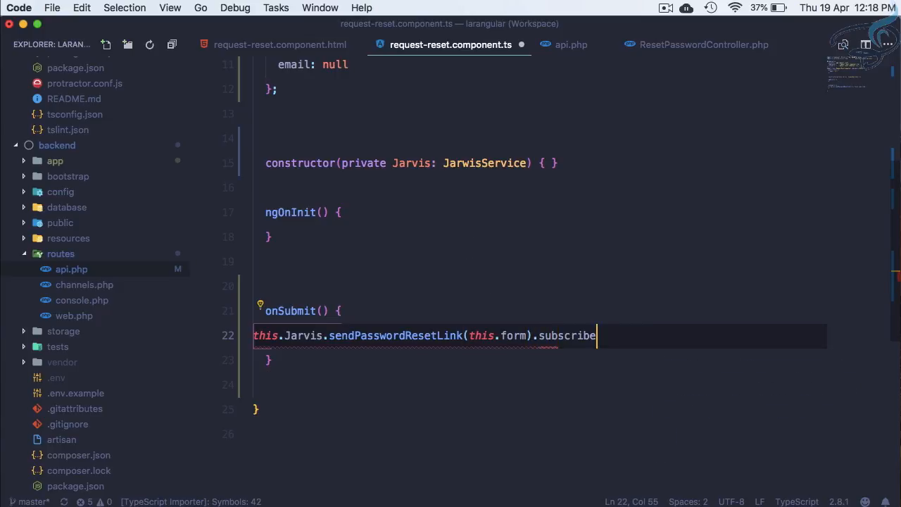
type("(")
key("Return")
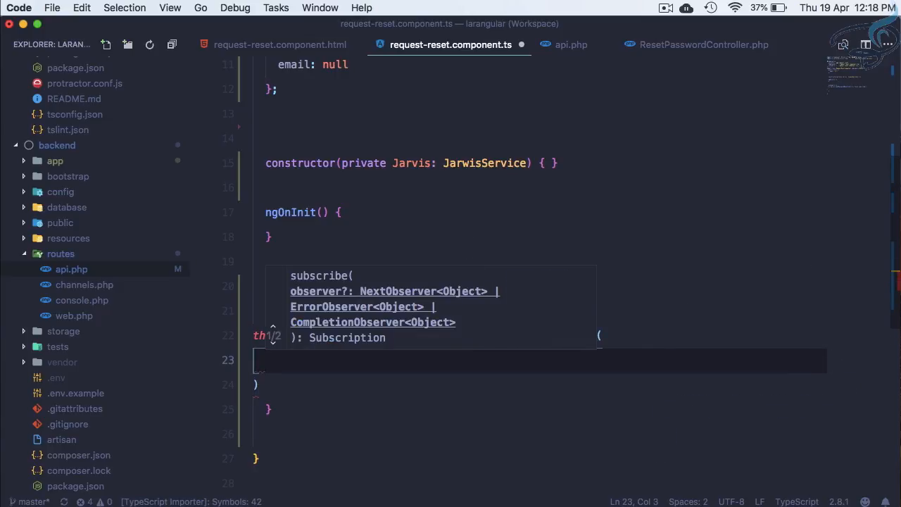
type("data => console.log(data),")
key("Return")
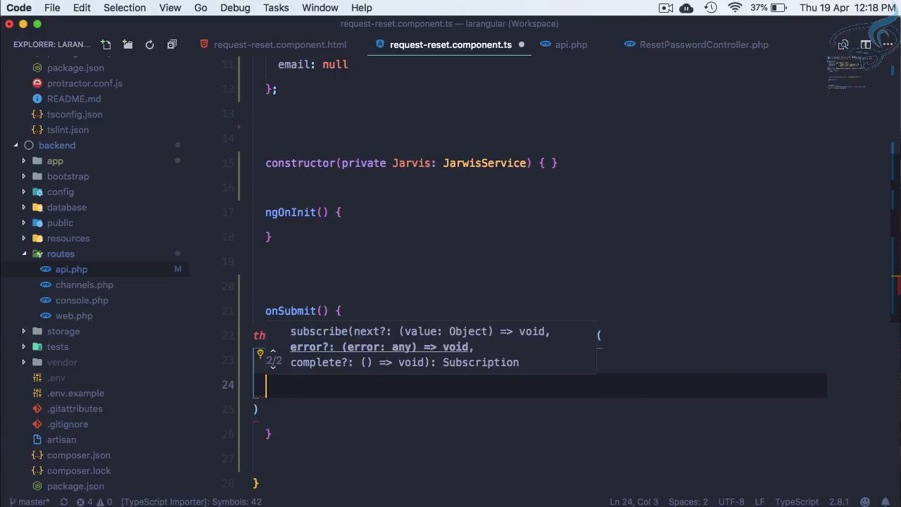
type("error => console.log(error")
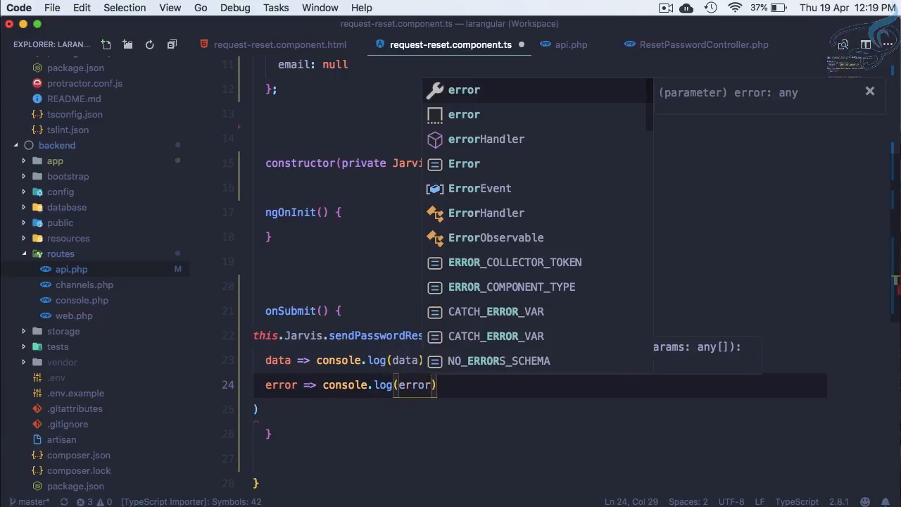
key("super+s")
key("Escape")
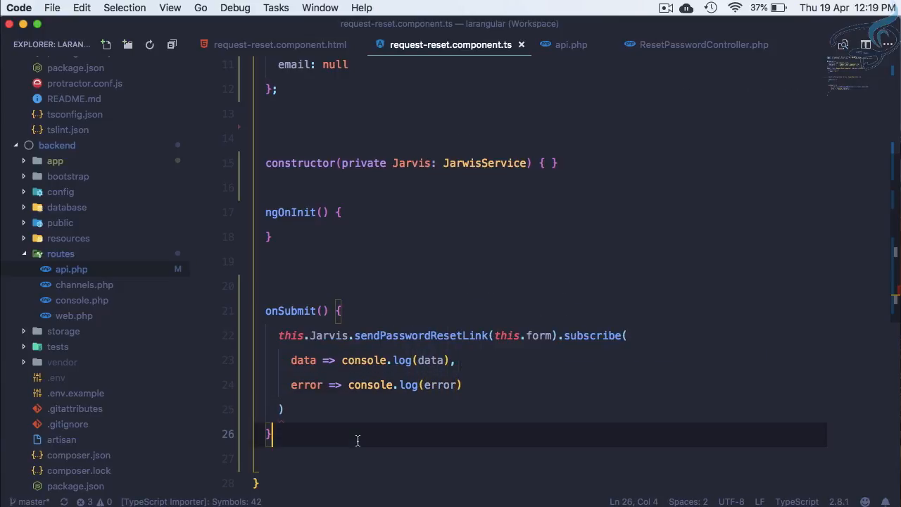
Step: Add a handleResponse(res) method after onSubmit that sets this.form.email = null
left_click(283, 410)
type(";")
scroll(563, 282, "up", 1)
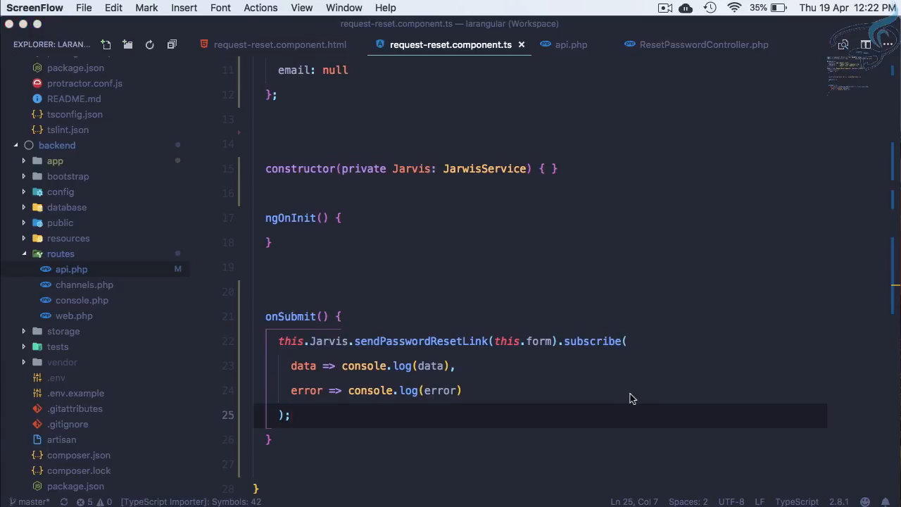
left_click(446, 359)
scroll(445, 366, "down", 1)
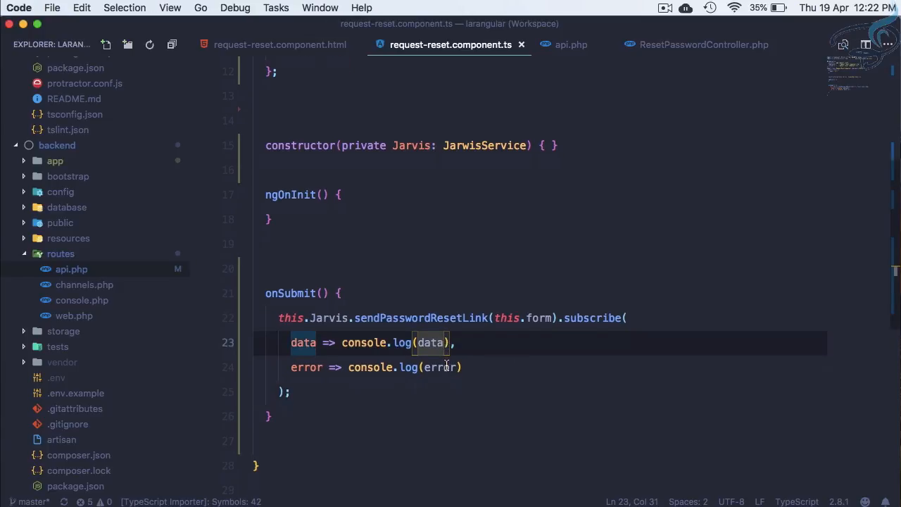
left_click(372, 412)
key("Return")
key("Return")
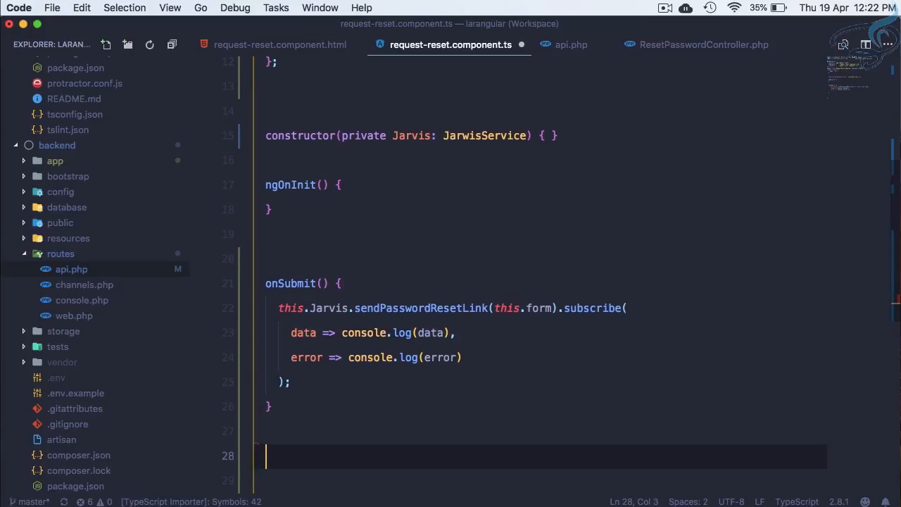
type("handle")
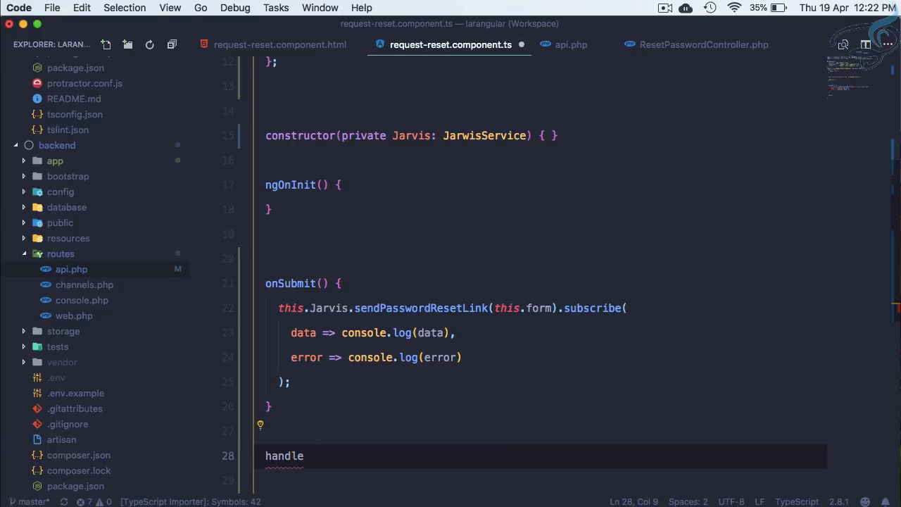
type("Response()")
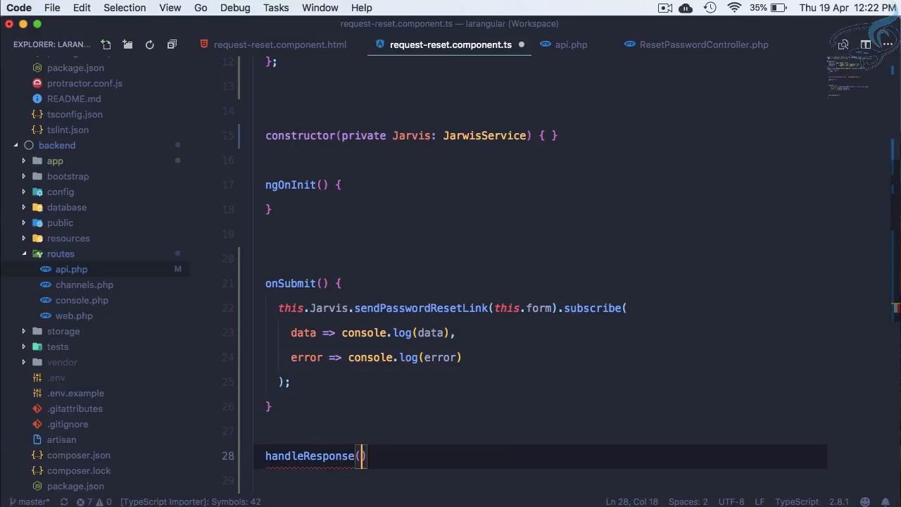
type("res")
key("Escape")
key("Right")
type("{")
key("Return")
key("ctrl+s")
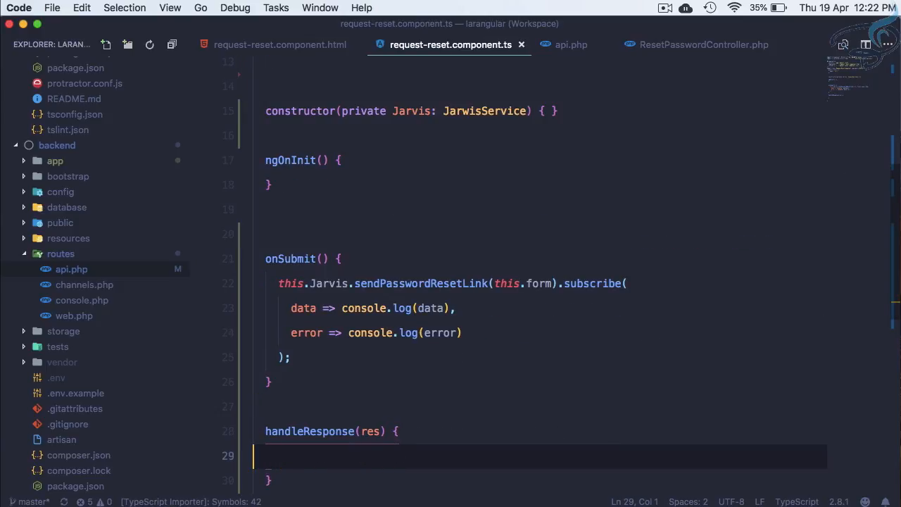
type("this.form.email = null")
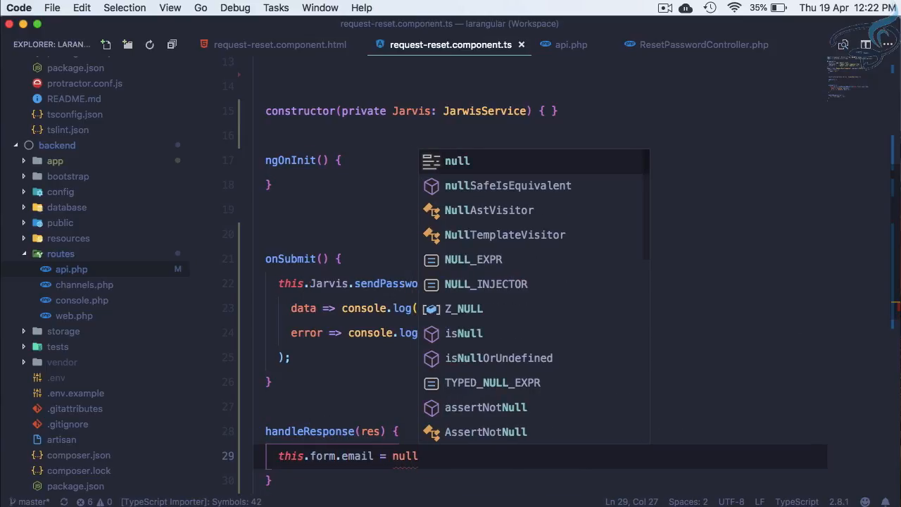
Step: Check the reset page's Email field in Chrome, then open a new tab to search for snotify
key("super+s")
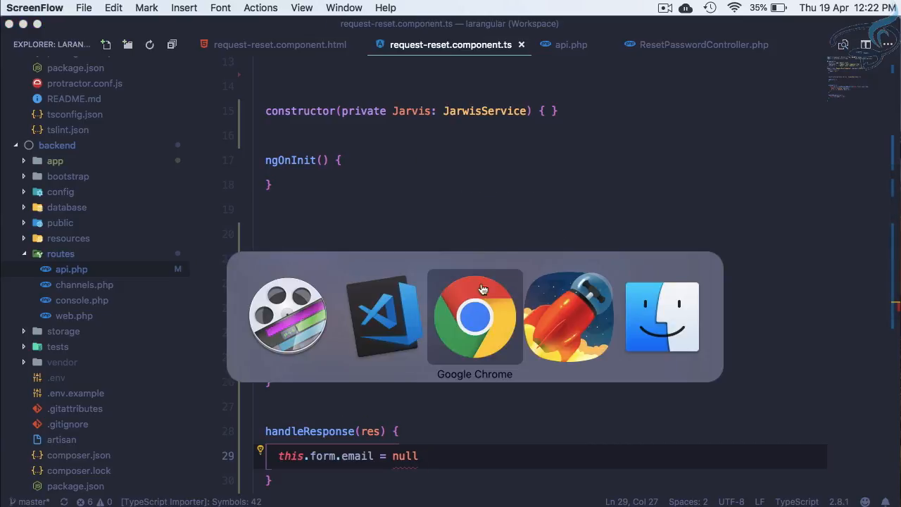
key("super+Tab")
left_click(314, 187)
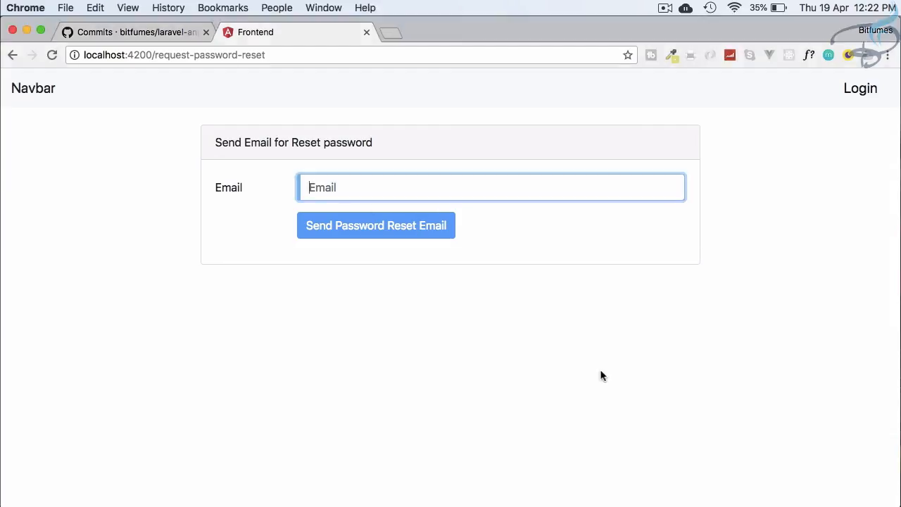
key("super+Tab")
key("super+Tab")
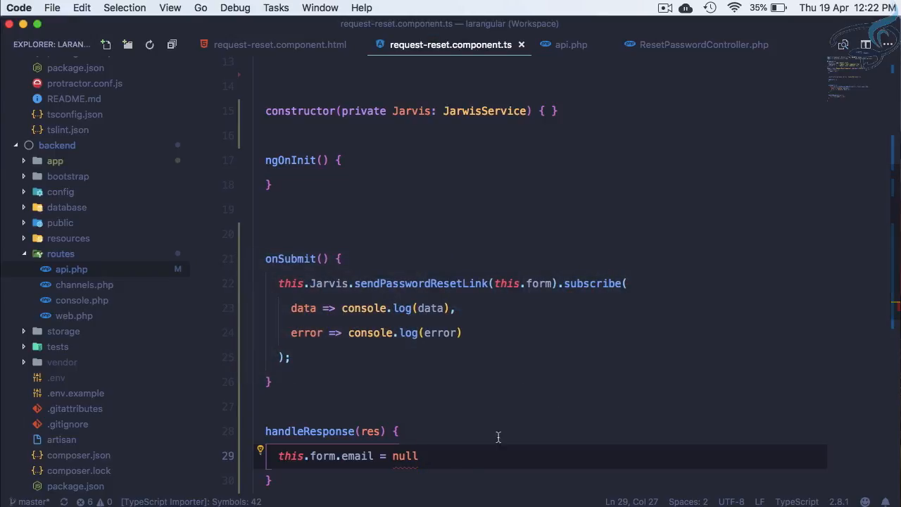
scroll(460, 461, "down", 1)
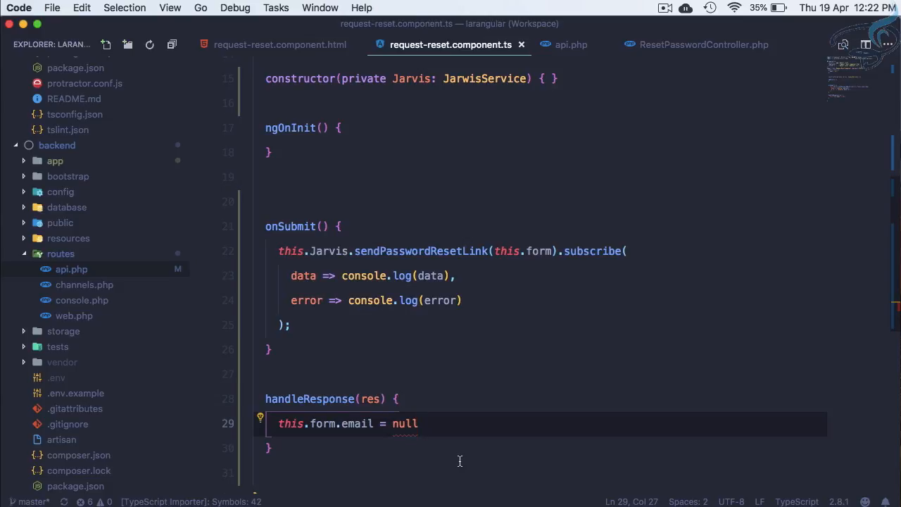
key("super+Tab")
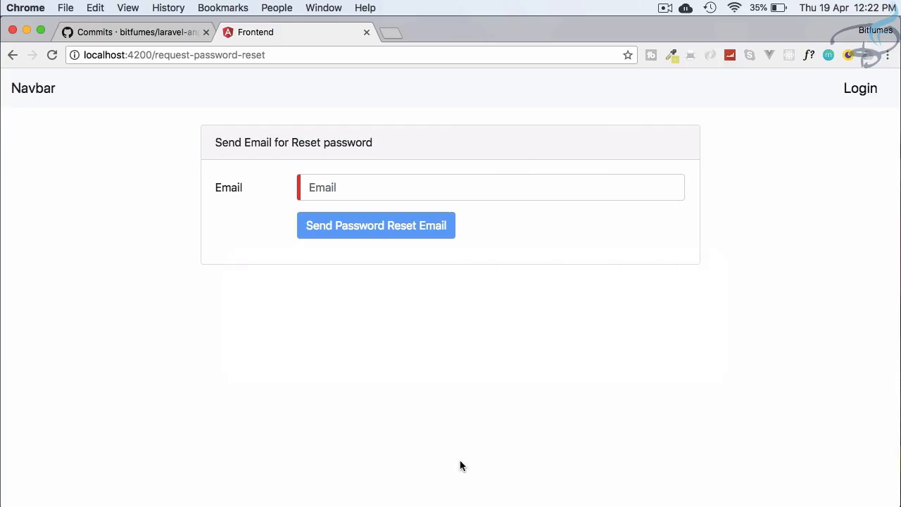
key("super+t")
type("snotify")
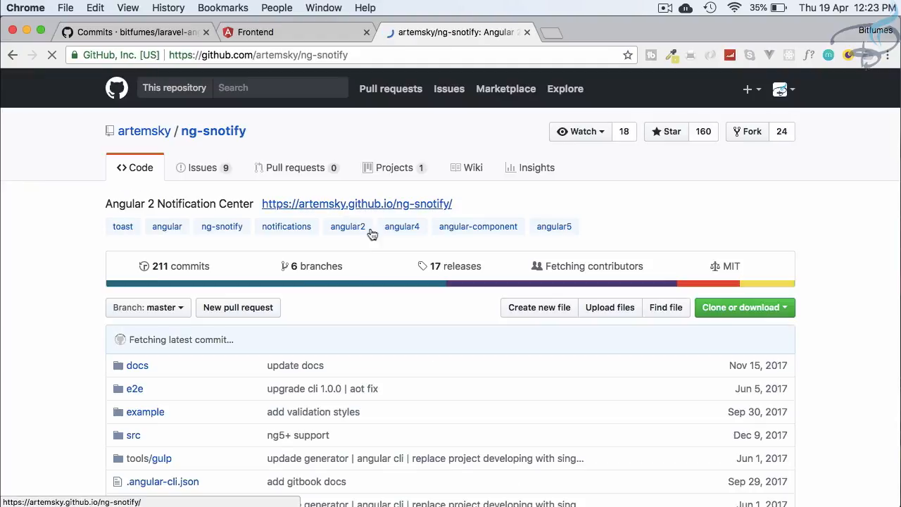
scroll(332, 321, "down", 5)
scroll(332, 321, "down", 5)
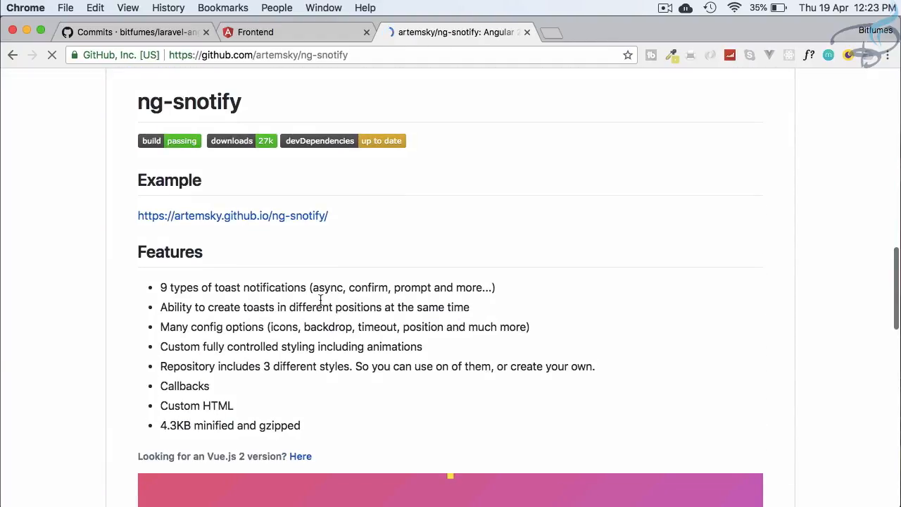
scroll(316, 293, "down", 5)
scroll(316, 293, "down", 10)
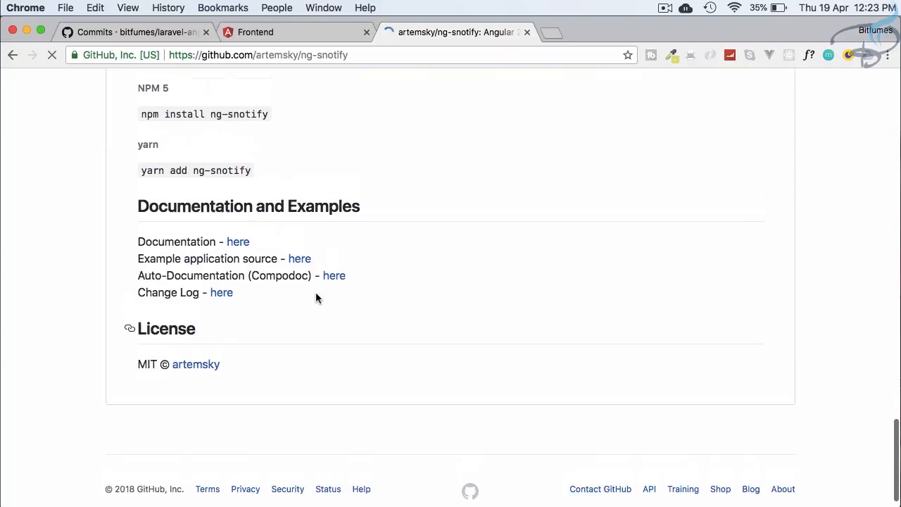
scroll(316, 294, "up", 3)
Step: Copy 'npm install ng-snotify' from the artemsky/ng-snotify GitHub page and return to VS Code
left_click_drag(142, 175, 269, 176)
key("super+c")
key("super+Tab")
Step: Run npm install ng-snotify in a new frontend terminal session
key("ctrl+grave")
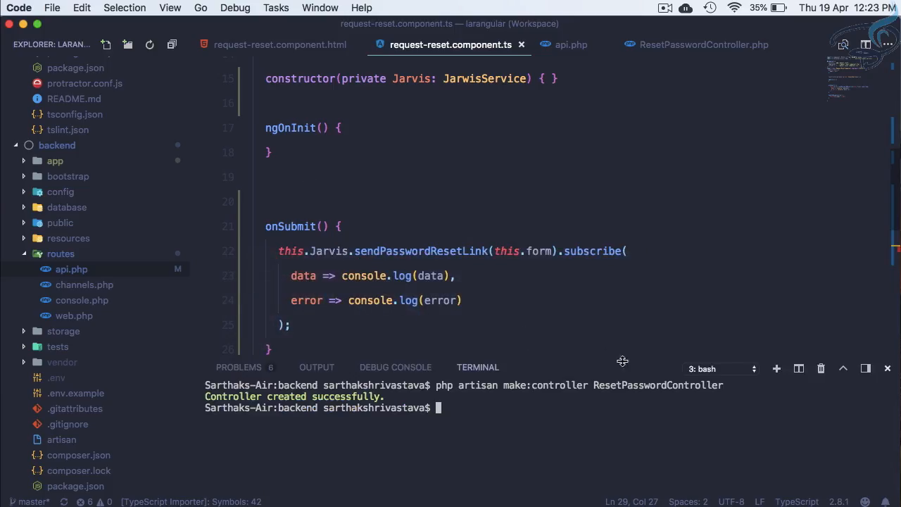
left_click(775, 369)
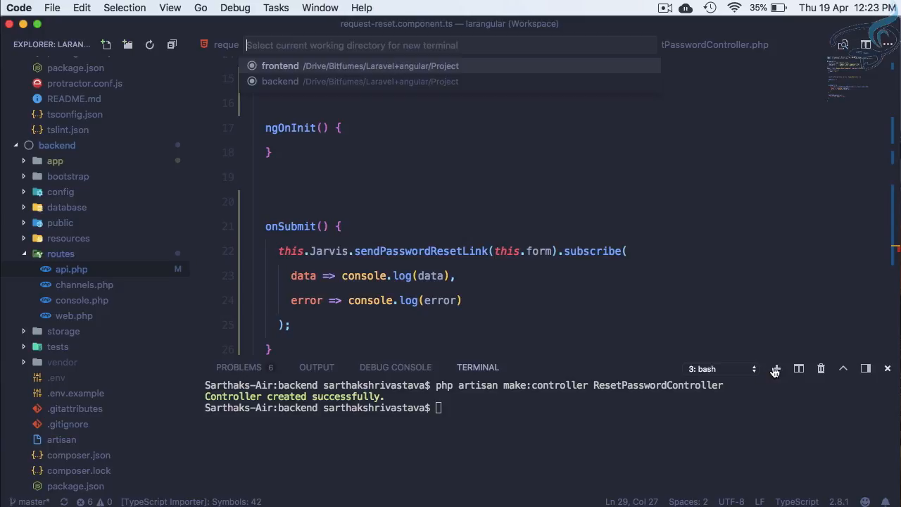
key("Return")
key("super+v")
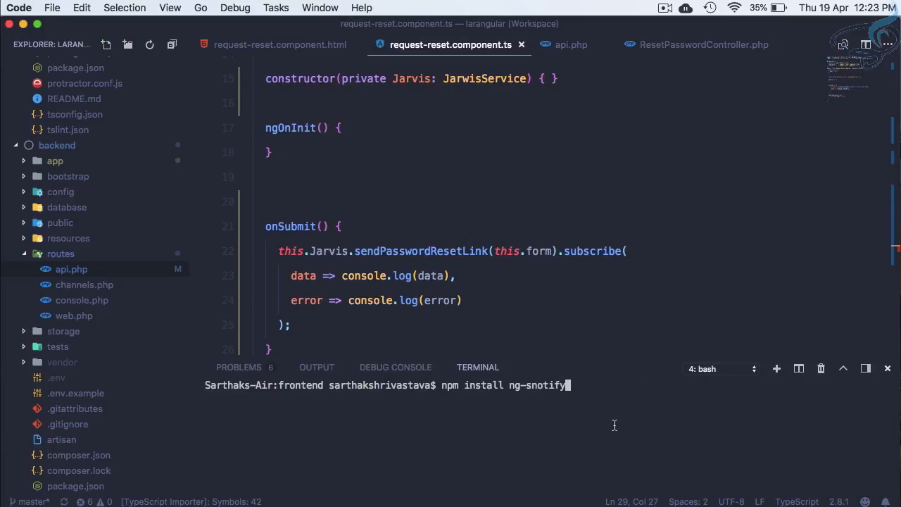
key("Return")
key("ctrl+grave")
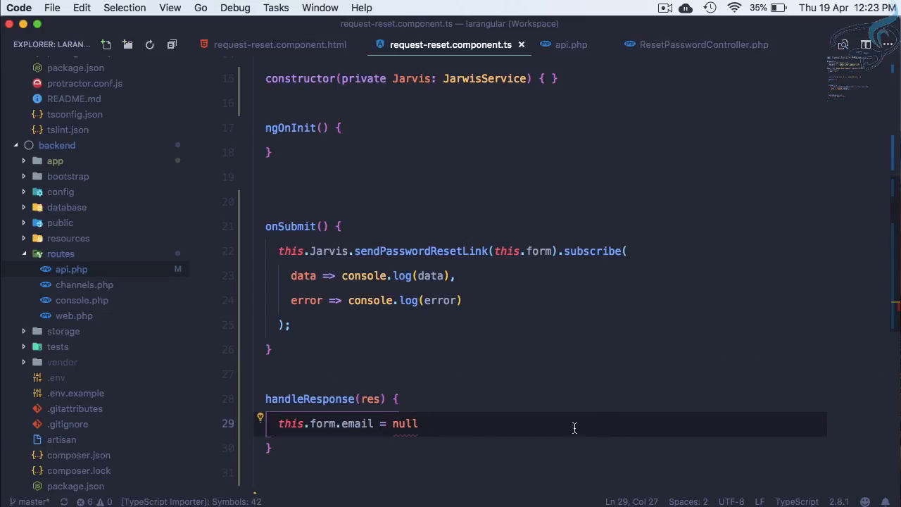
type(";")
Step: Select console.log(error) in onSubmit while checking the install progress in the terminal
left_click_drag(348, 300, 462, 300)
key("ctrl+grave")
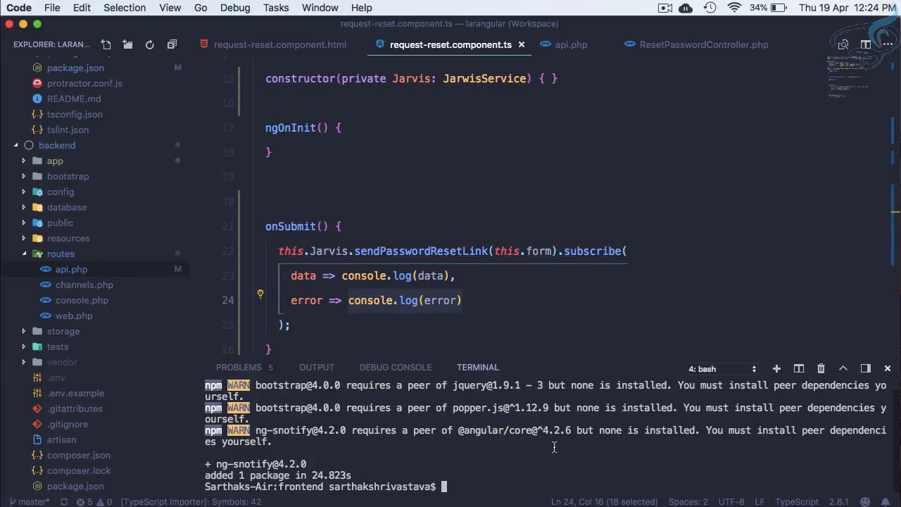
key("ctrl+grave")
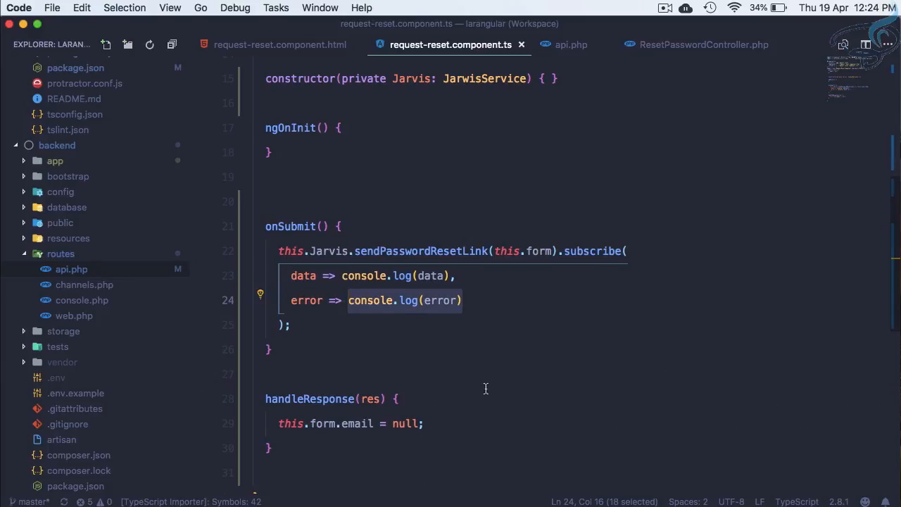
Step: Reach the ng-snotify documentation's Installation page in the browser
key("super+Tab")
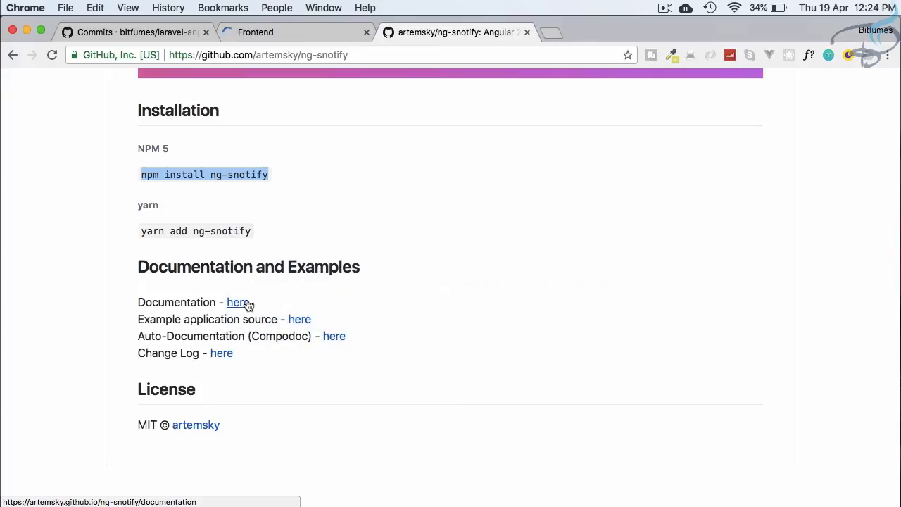
left_click(239, 303)
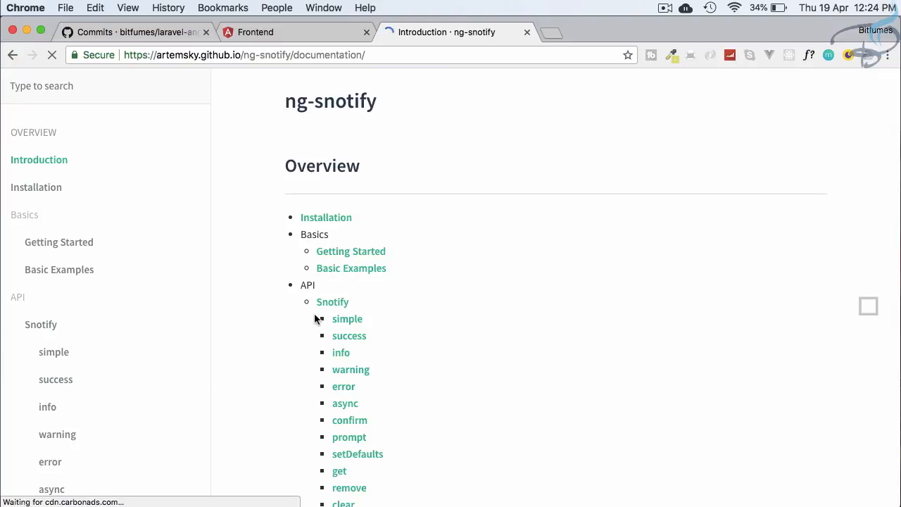
left_click(331, 218)
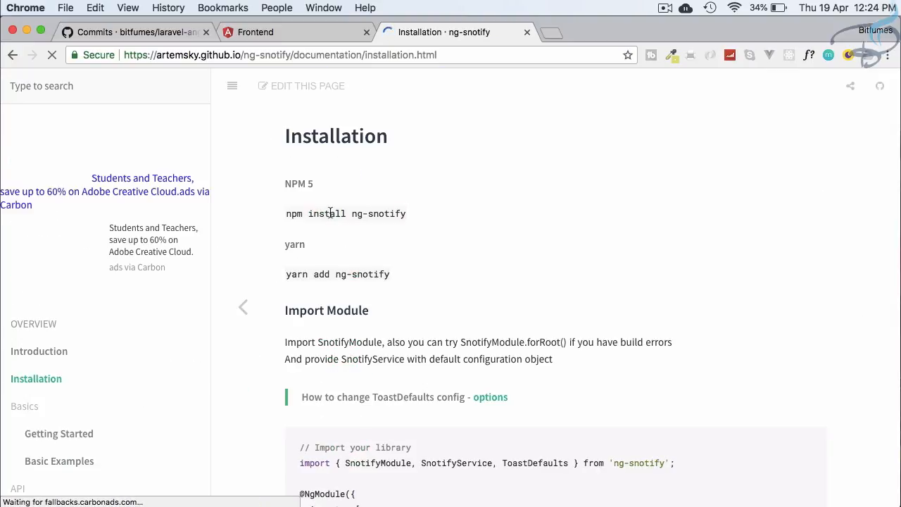
scroll(374, 268, "down", 5)
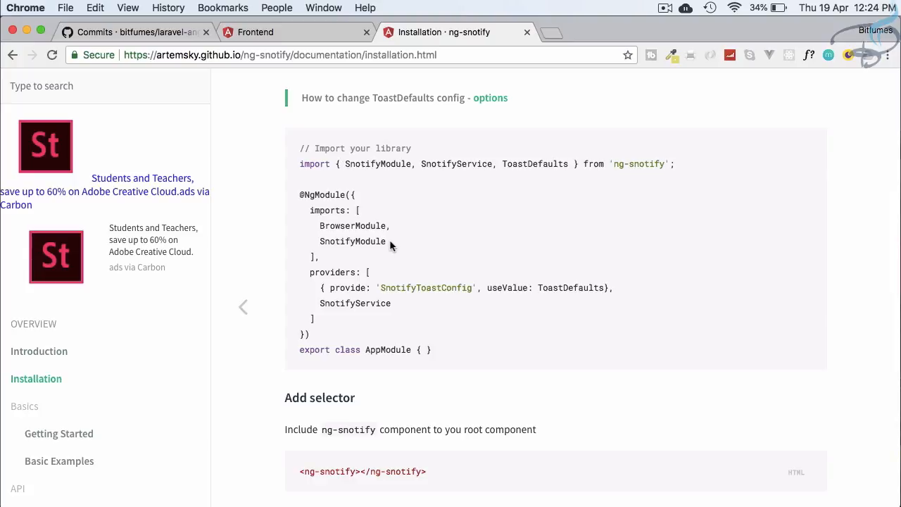
Step: Copy SnotifyModule from the imports example and return to the editor
left_click_drag(387, 240, 320, 241)
key("super+c")
key("super+Tab")
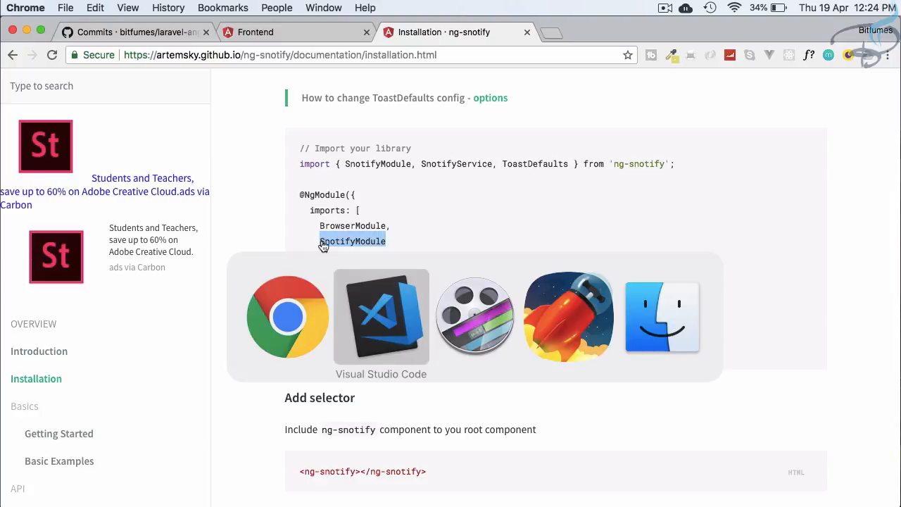
scroll(94, 211, "up", 5)
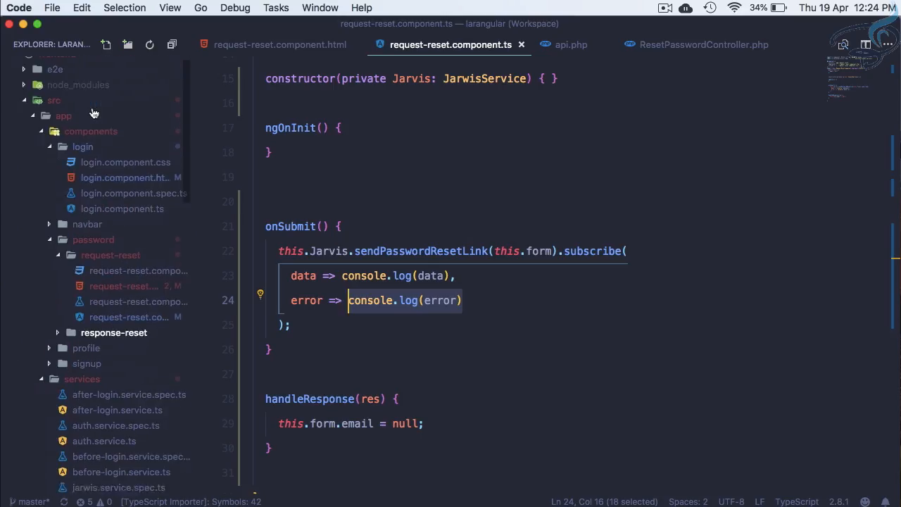
scroll(93, 211, "down", 10)
Step: Add SnotifyModule to app.module.ts imports after HttpClientModule, using code suggestions
left_click(94, 355)
scroll(427, 305, "down", 10)
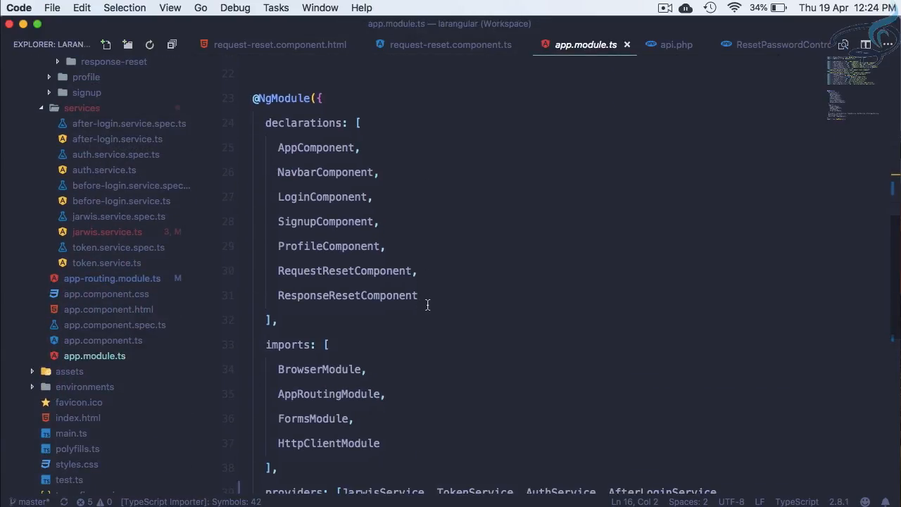
scroll(424, 349, "down", 5)
left_click(398, 335)
type(", SnotifyModule")
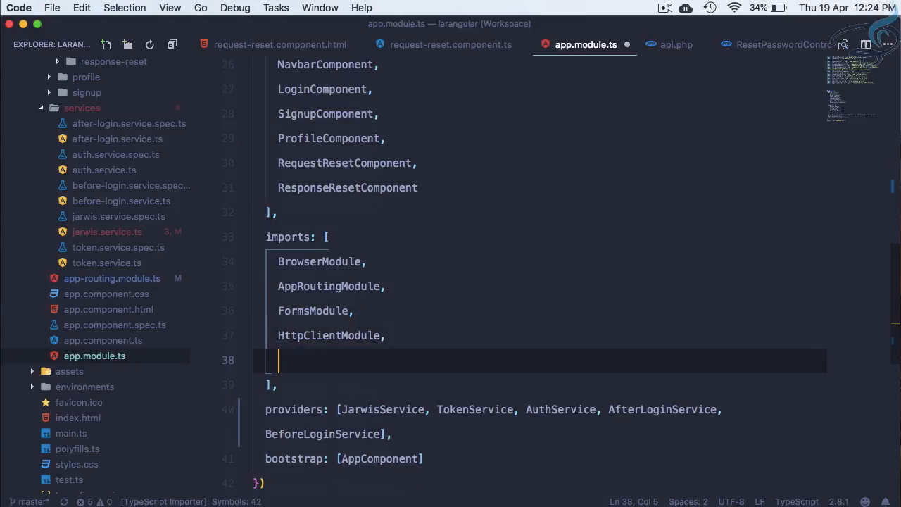
key("BackSpace")
type("SnotifyModul")
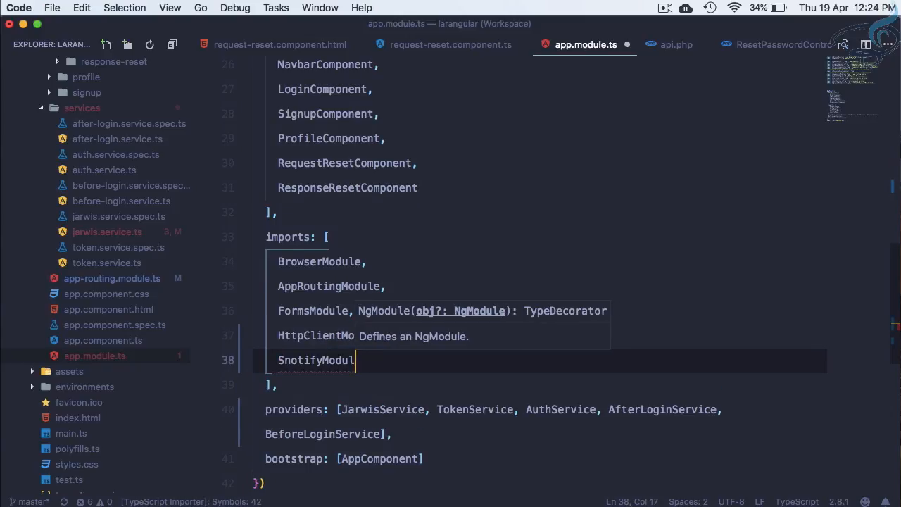
key("ctrl+space")
type("e")
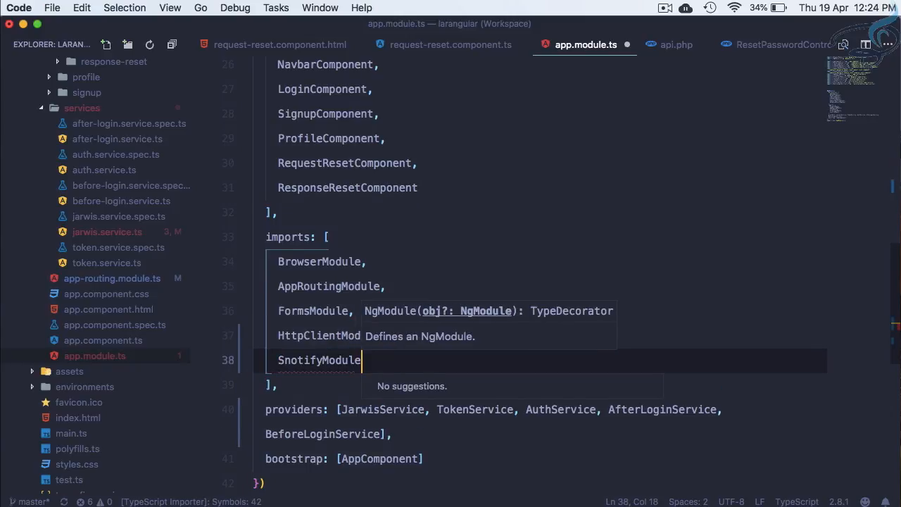
Step: Copy the ng-snotify import statement from the docs into the module's import lines
key("super+Tab")
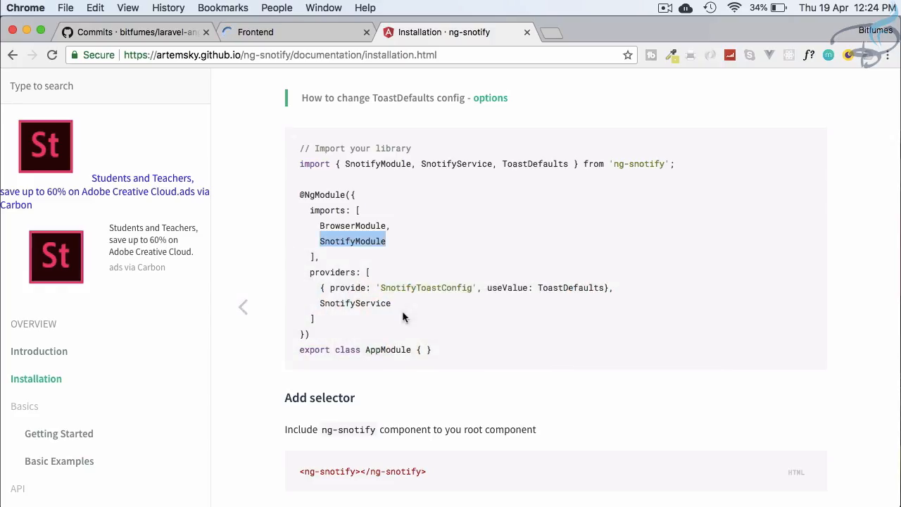
left_click_drag(300, 164, 677, 169)
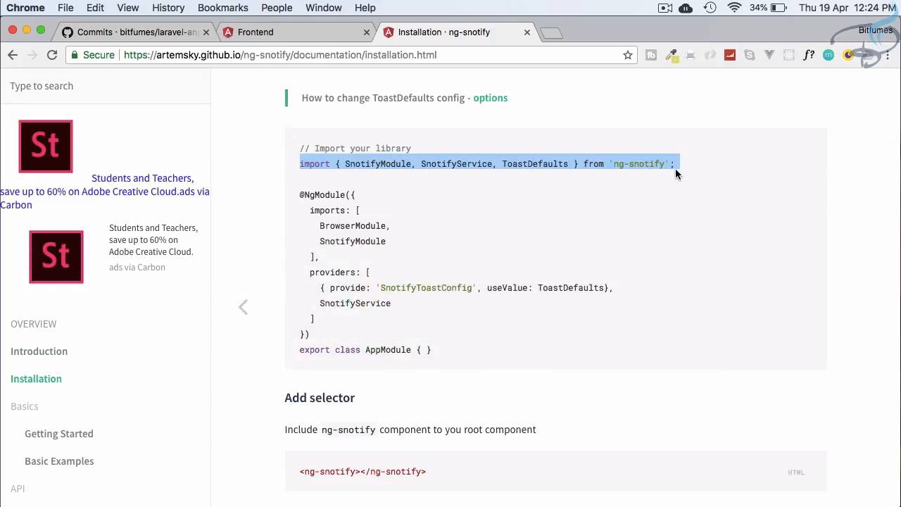
key("super+c")
key("super+Tab")
scroll(537, 317, "up", 10)
left_click(725, 325)
key("super+v")
scroll(537, 315, "down", 5)
Step: Add the SnotifyToastConfig provider and SnotifyService after BeforeLoginService in providers and save
key("super+Tab")
scroll(537, 315, "down", 1)
left_click_drag(321, 278, 407, 295)
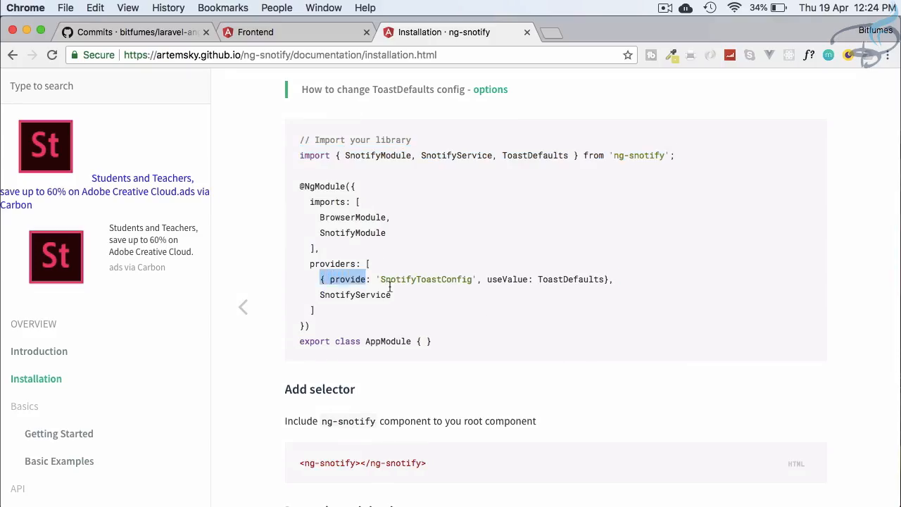
key("super+c")
key("super+Tab")
scroll(439, 301, "down", 5)
scroll(440, 301, "up", 2)
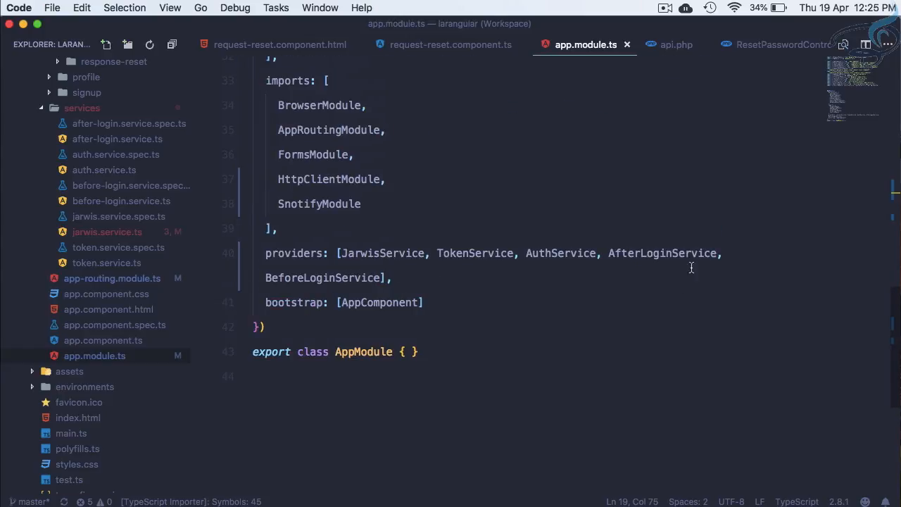
left_click(382, 278)
type(",")
key("Return")
key("super+v")
key("super+s")
left_click(588, 372)
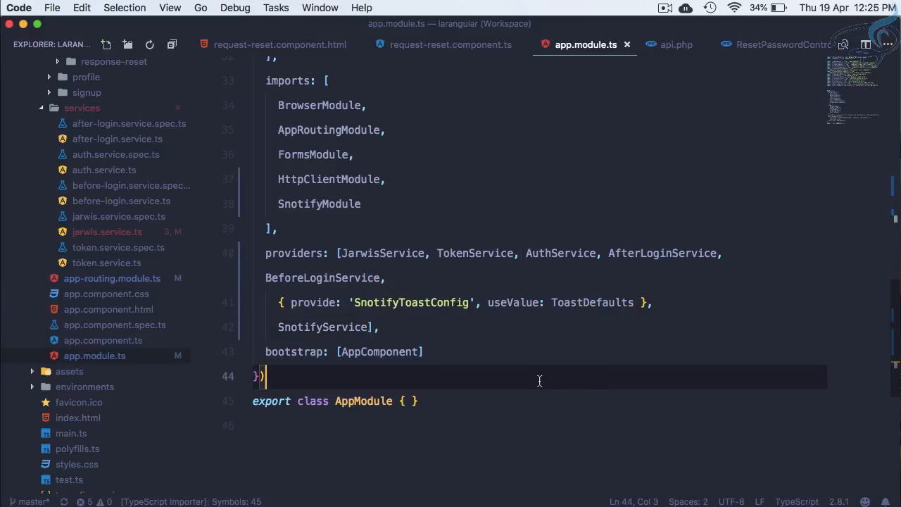
Step: Copy the <ng-snotify></ng-snotify> tag from the installation docs
key("super+Tab")
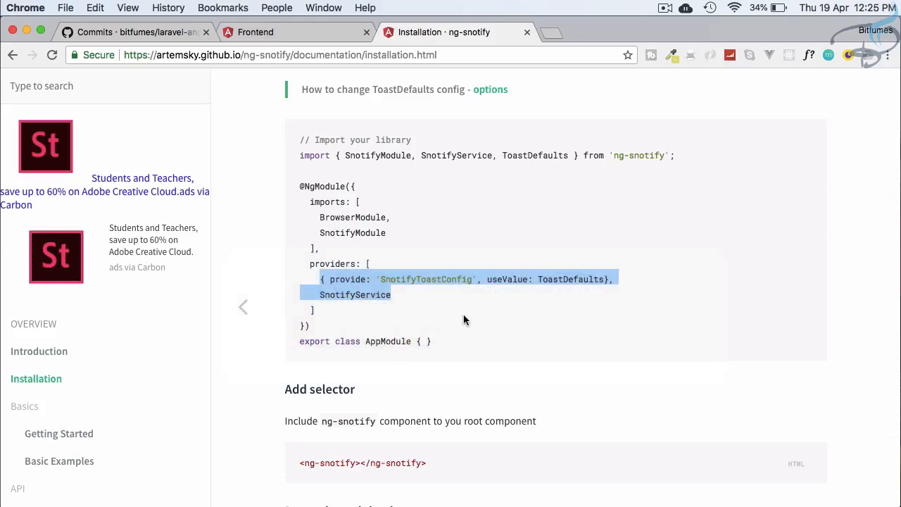
scroll(463, 320, "down", 2)
scroll(464, 320, "down", 2)
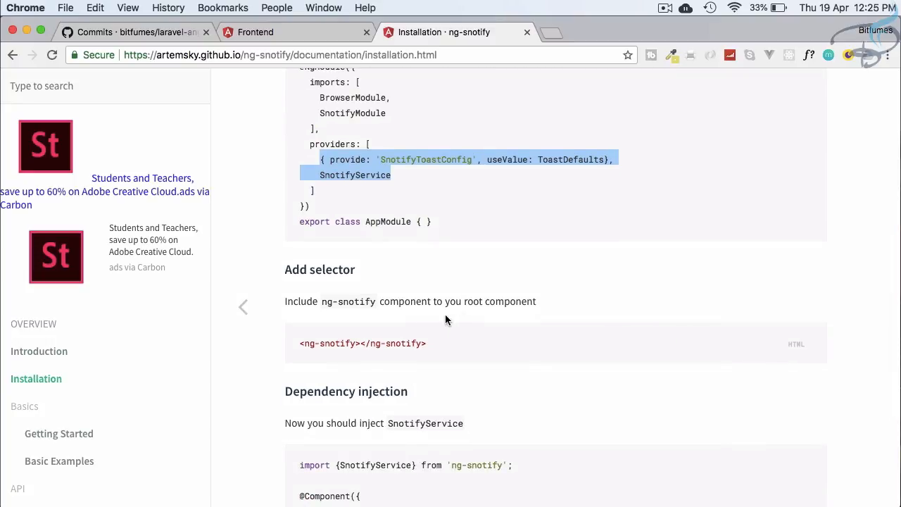
left_click_drag(434, 350, 299, 339)
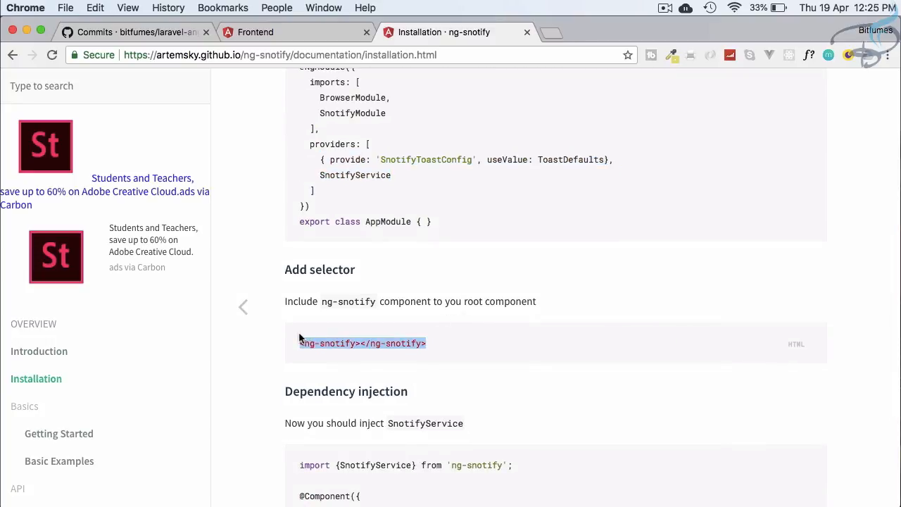
key("super+c")
key("super+Tab")
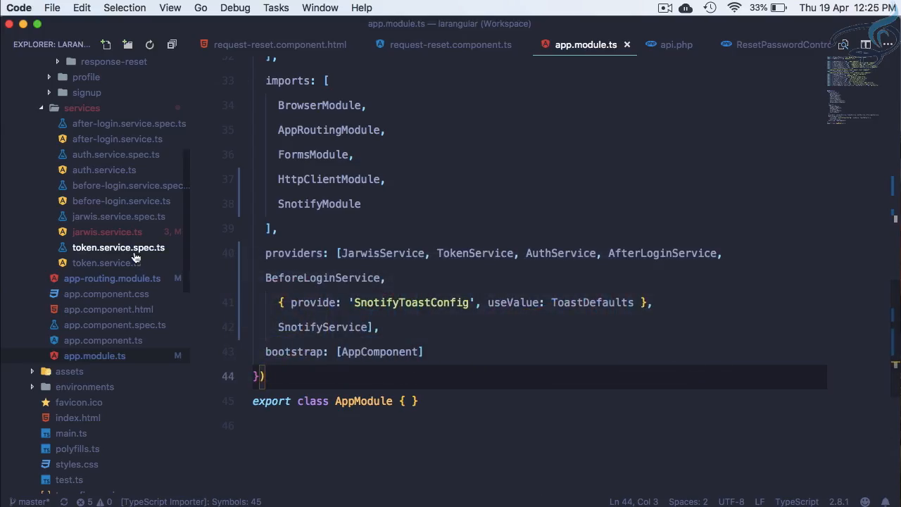
Step: Collapse the services, password and login folders and bring up app.component.html
left_click(82, 107)
scroll(92, 211, "up", 5)
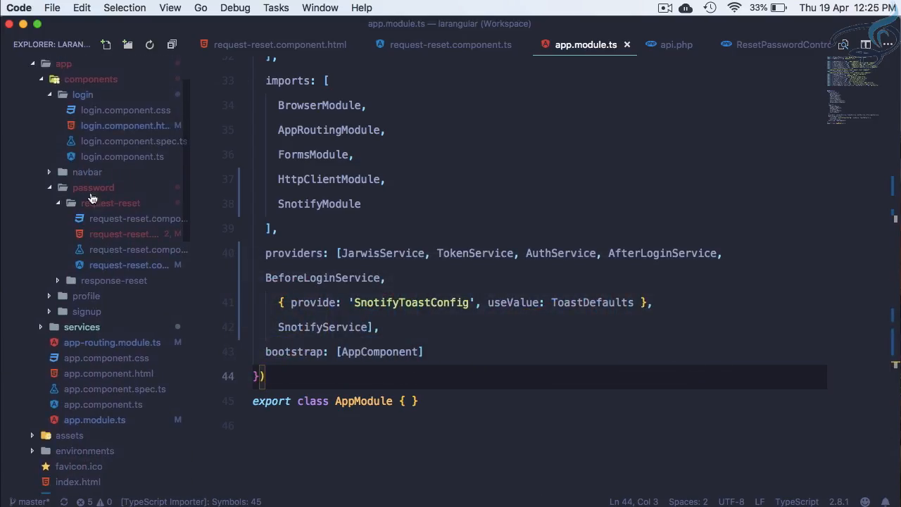
left_click(90, 189)
left_click(81, 142)
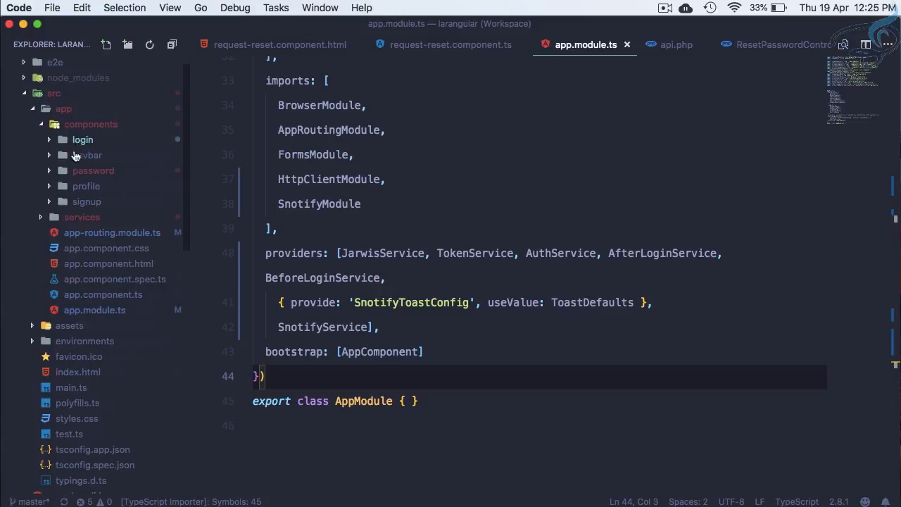
left_click(109, 263)
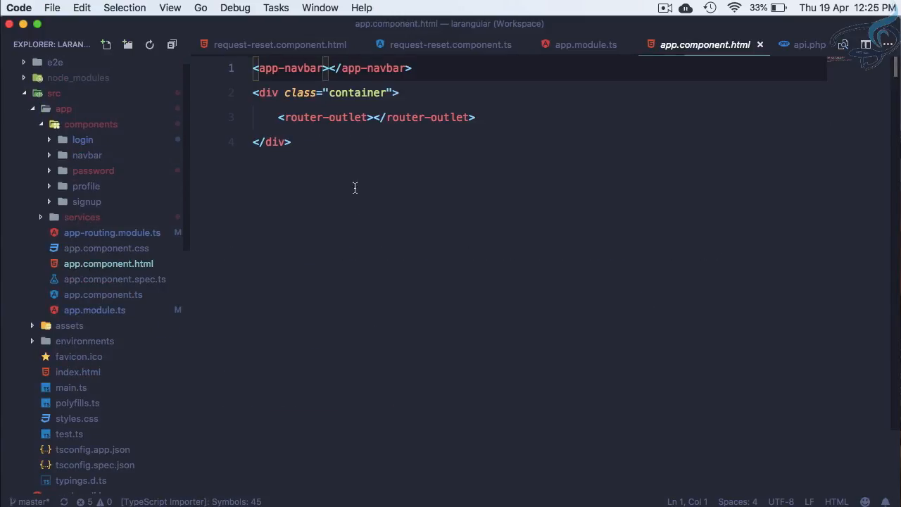
Step: Start a new line below app-navbar in the template for the ng-snotify tag
left_click(493, 117)
key("Return")
key("super+z")
key("Up")
key("Up")
key("Down")
key("Up")
key("super+Right")
key("Return")
type("<ng-snotify></ng-snotify>")
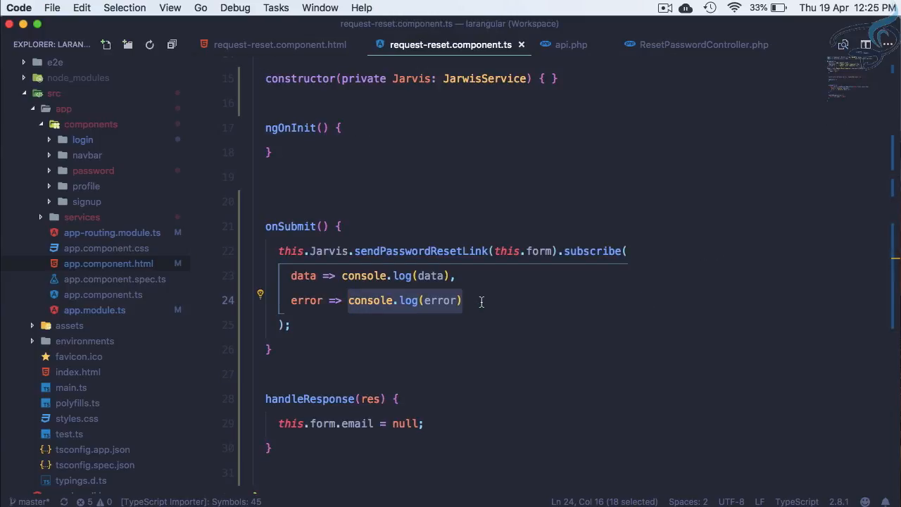
scroll(482, 302, "up", 3)
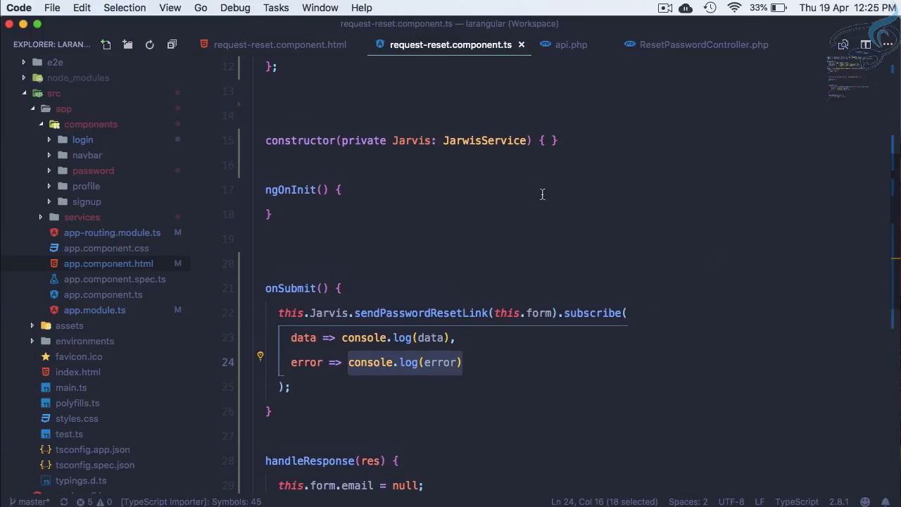
Step: Split the constructor parameters onto separate lines with room for a second one
left_click(526, 141)
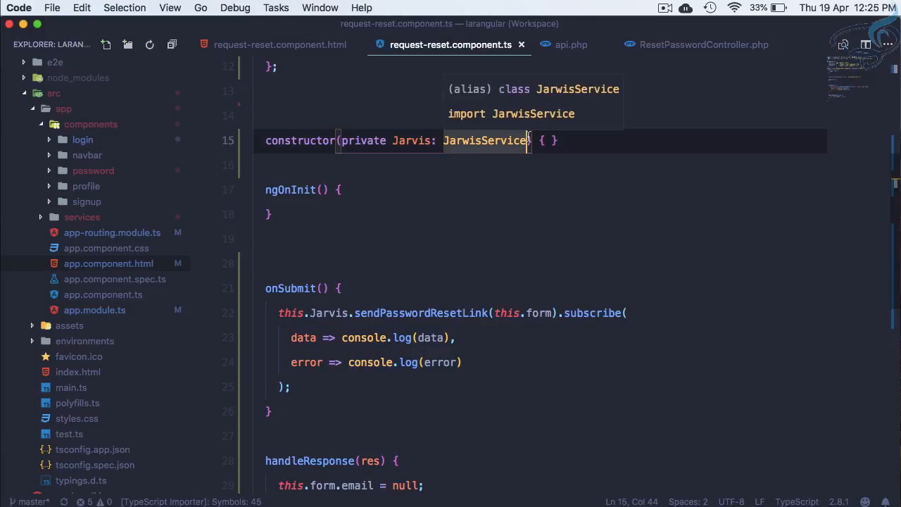
type(",")
left_click(338, 140)
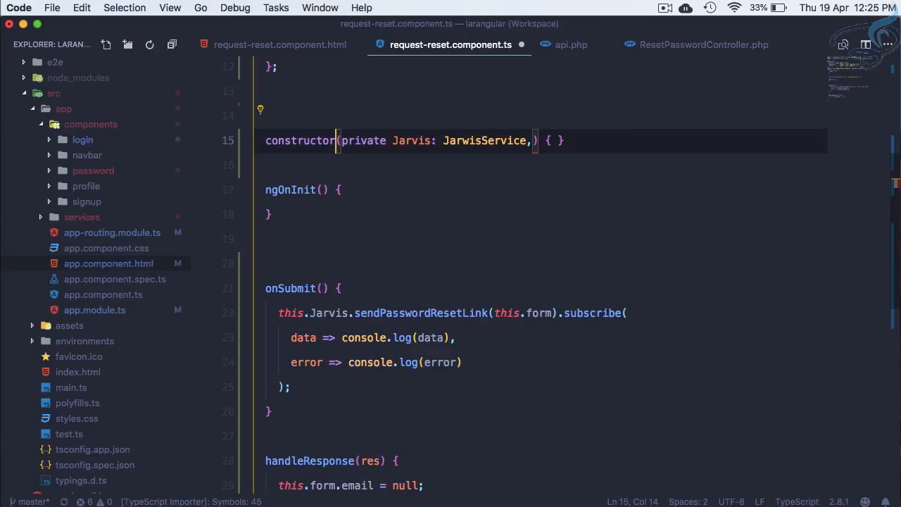
key("Return")
left_click(497, 165)
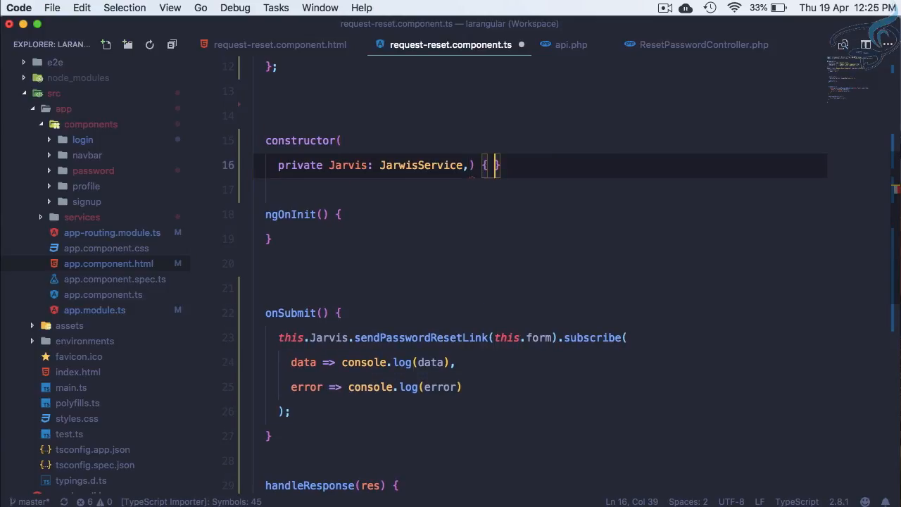
left_click(470, 164)
key("Return")
key("Return")
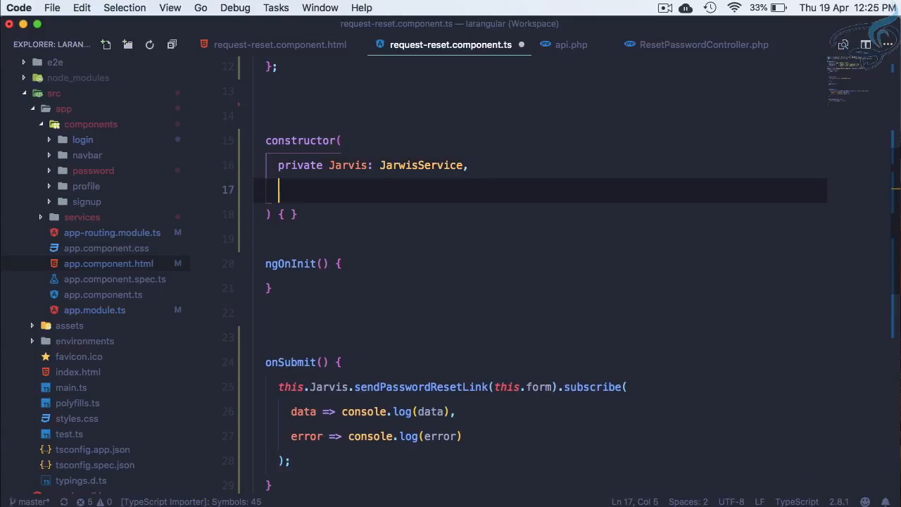
type("private ")
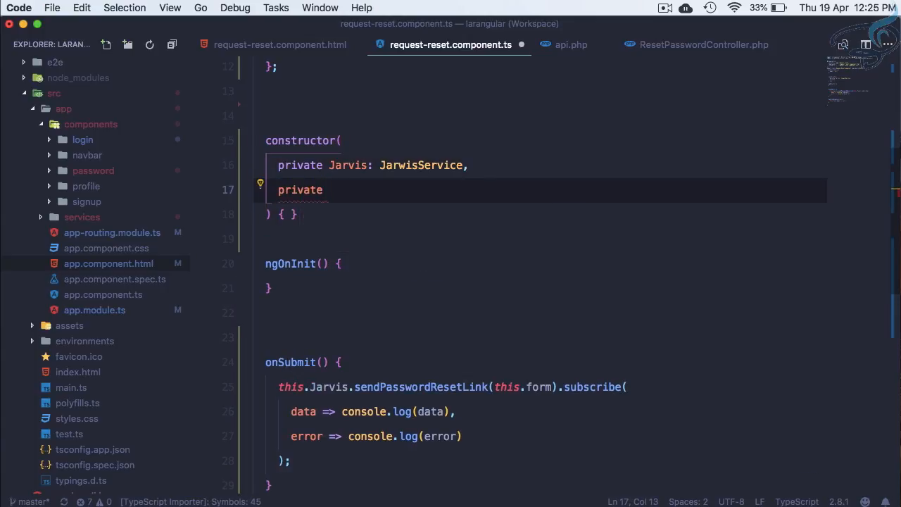
type("no")
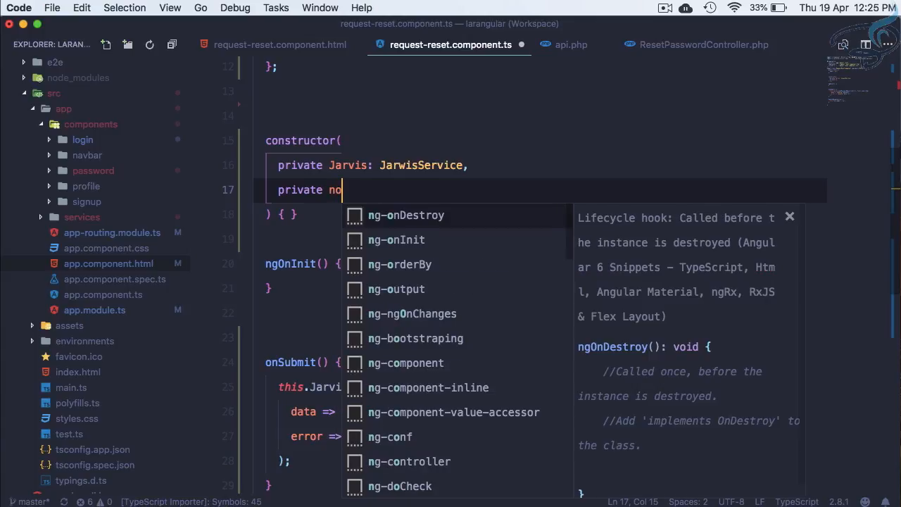
type("tify : Sno")
Step: Type the notify parameter as SnotifyModule, accepting the auto-importing suggestion
key("Down")
key("Down")
key("Down")
key("Down")
key("Down")
key("Down")
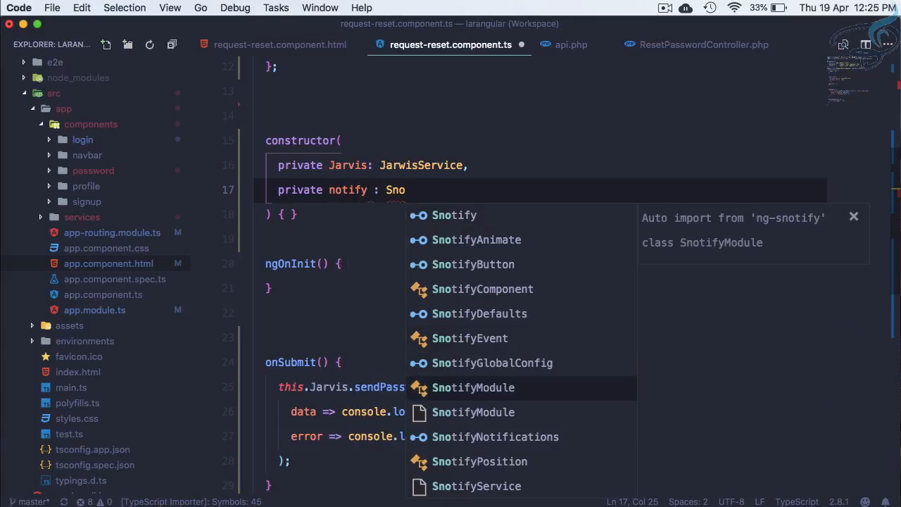
key("Down")
key("Up")
key("Return")
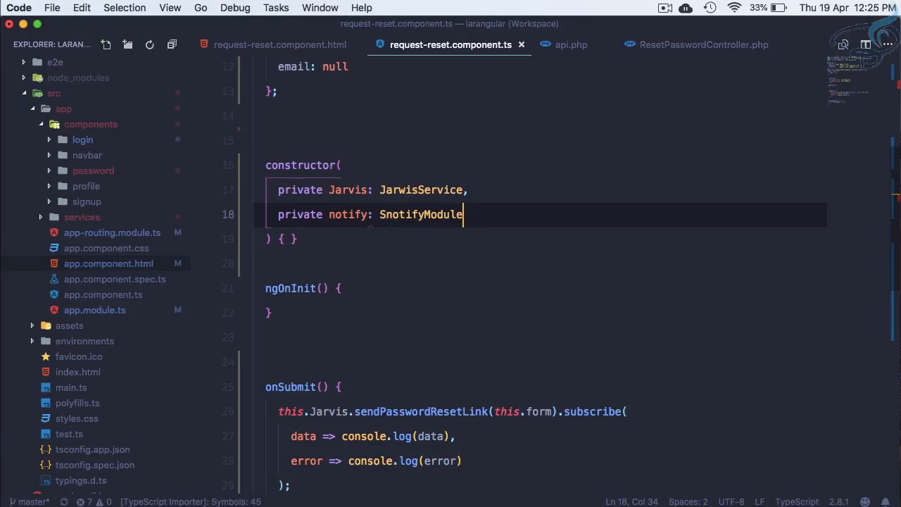
scroll(451, 281, "down", 3)
left_click_drag(465, 348, 349, 347)
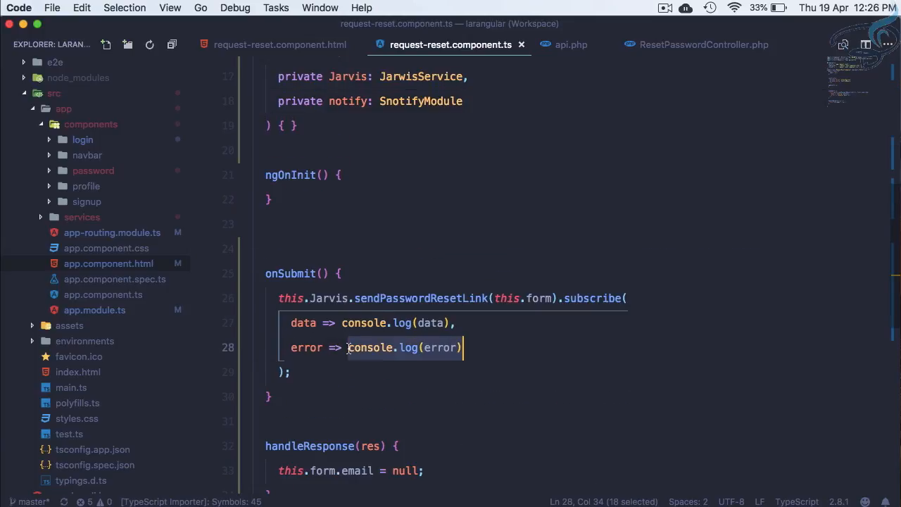
type("this.")
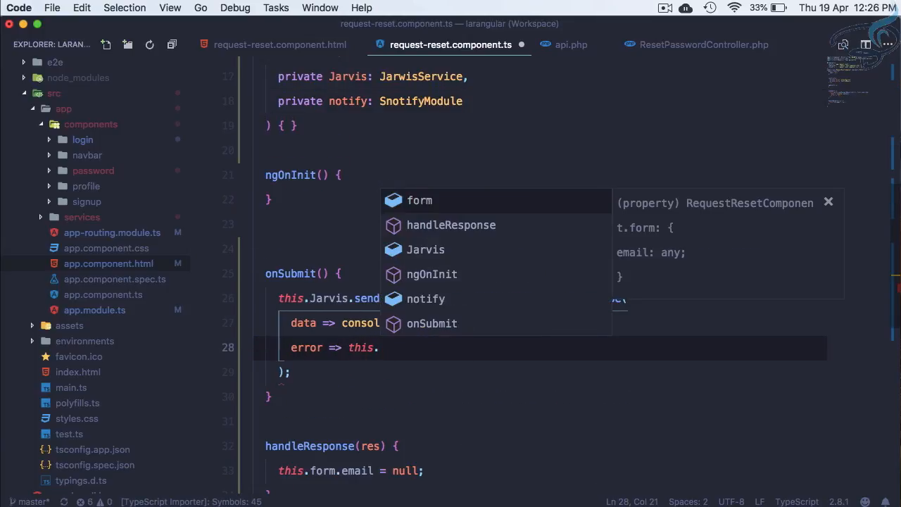
type("s")
Step: Replace console.log(error) with this.notify.error(error.error.error)
key("BackSpace")
type("n")
key("Down")
key("Return")
type(".err")
key("Escape")
type("or(")
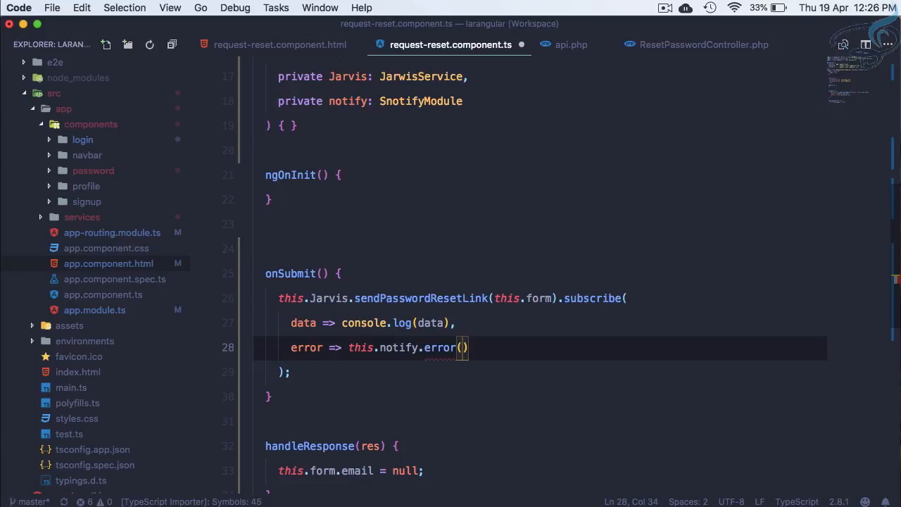
type("error.error.error")
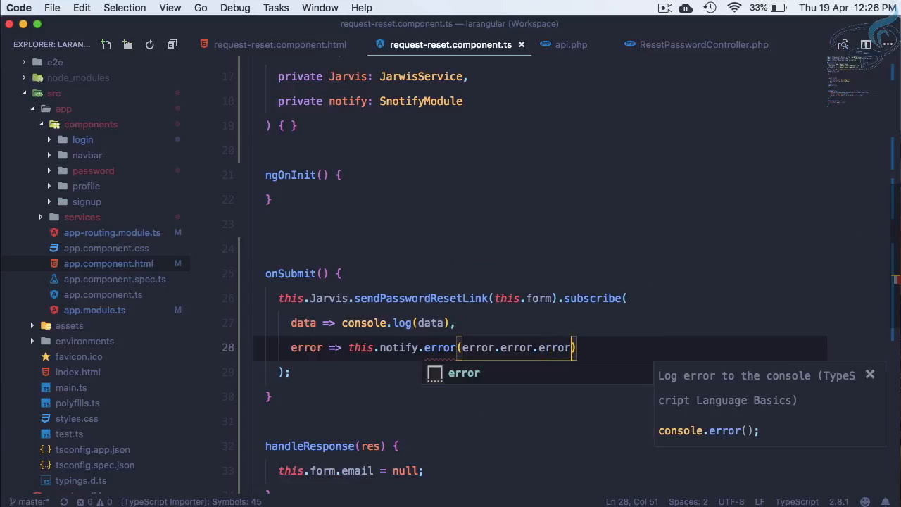
Step: Replace console.log(data) with this.handleResponse(data)
left_click(451, 323)
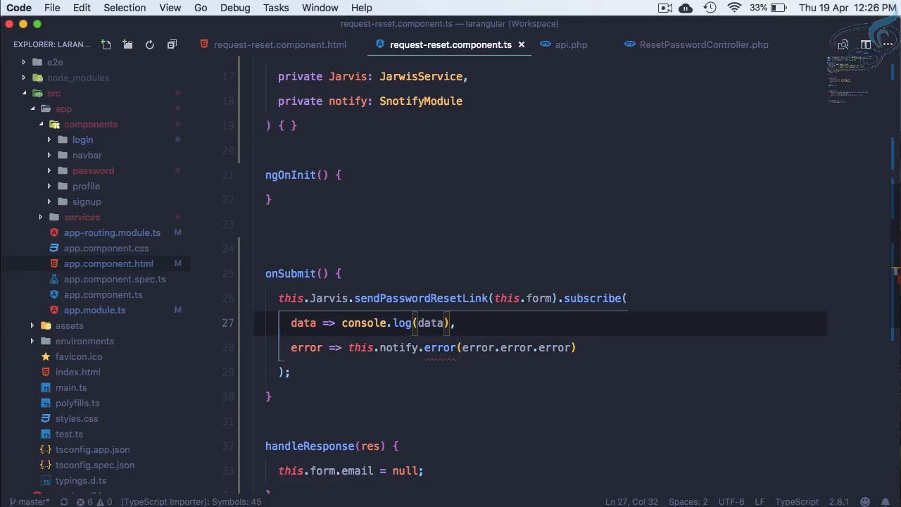
key("shift+alt+Left")
key("shift+alt+Left")
key("shift+alt+Left")
key("shift+alt+Left")
type("ha")
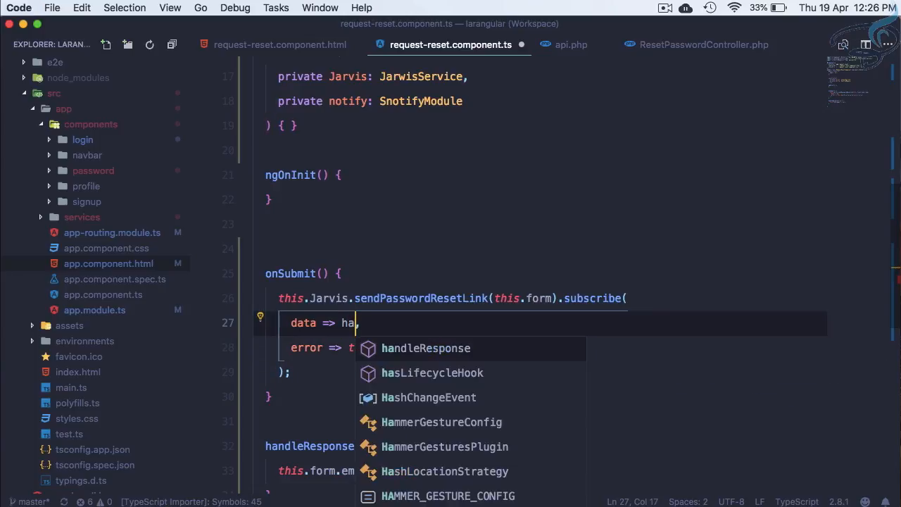
type("nd")
key("Return")
type("(data)")
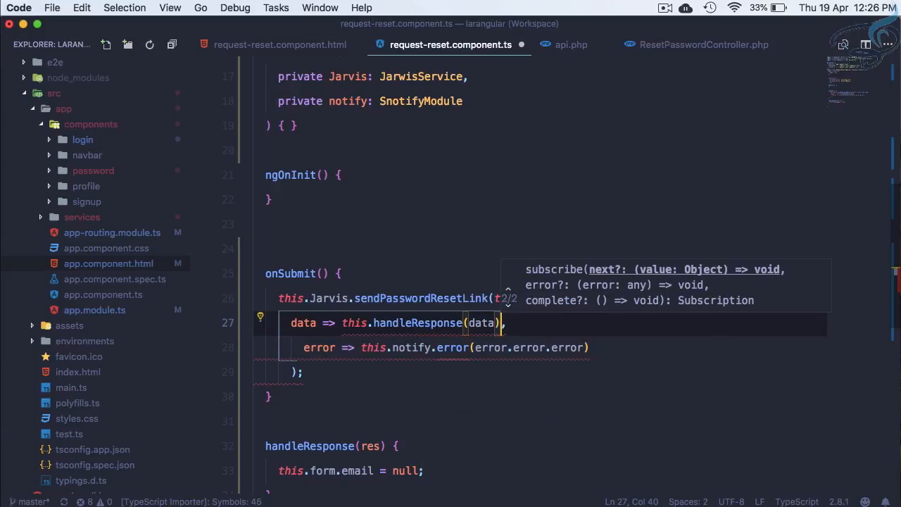